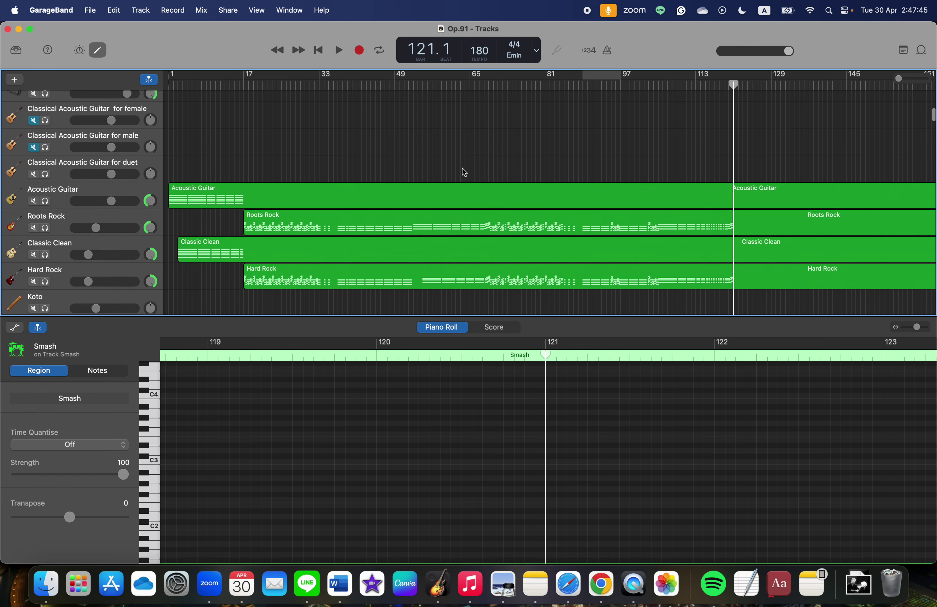
Copy the Roots Rock notes from bar 69 through the end of bar 84 and paste them at bar 121.
{"action": "left_click", "coordinate": [477, 223]}
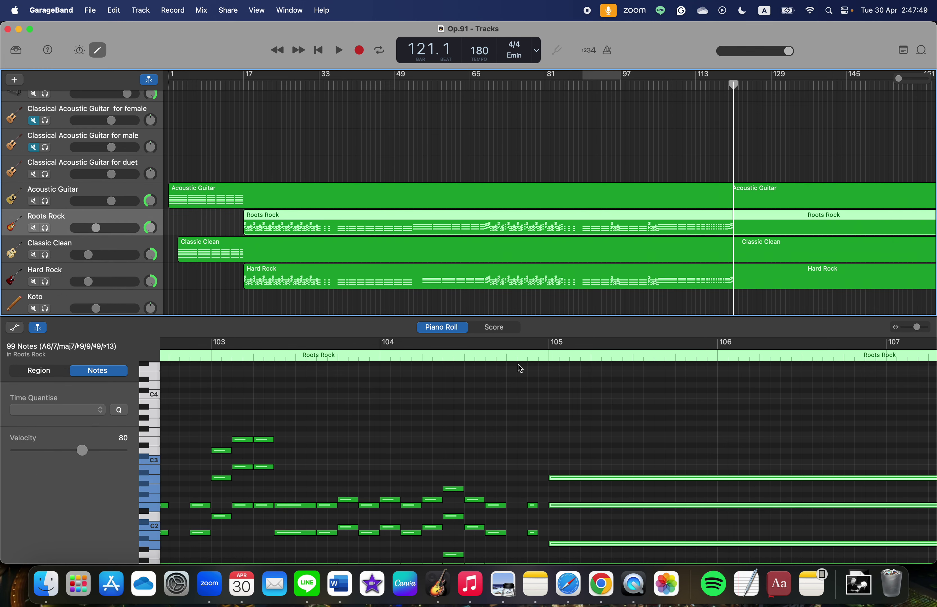
{"action": "scroll", "coordinate": [504, 397], "scroll_direction": "left", "scroll_amount": 15}
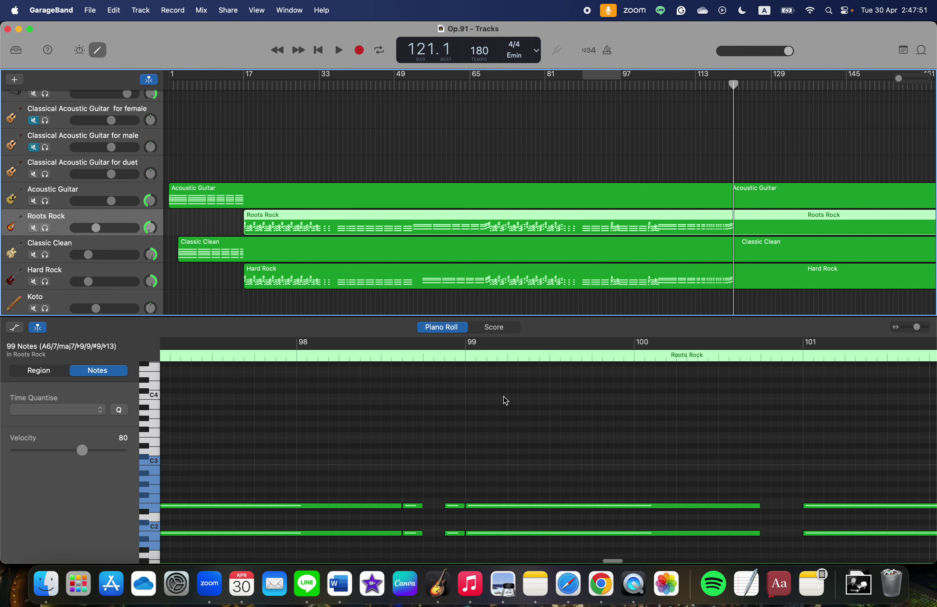
{"action": "scroll", "coordinate": [504, 396], "scroll_direction": "left", "scroll_amount": 15}
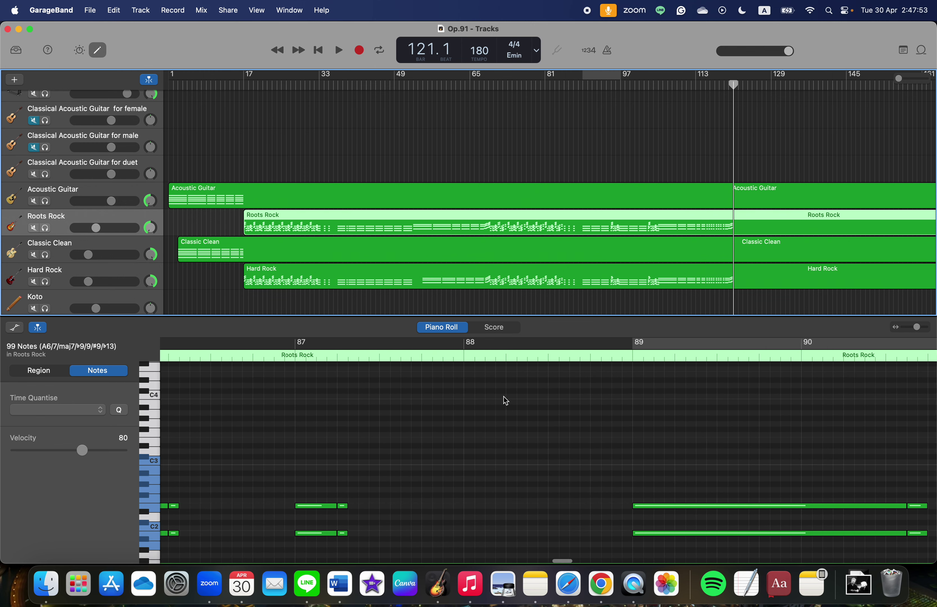
{"action": "scroll", "coordinate": [504, 396], "scroll_direction": "left", "scroll_amount": 20}
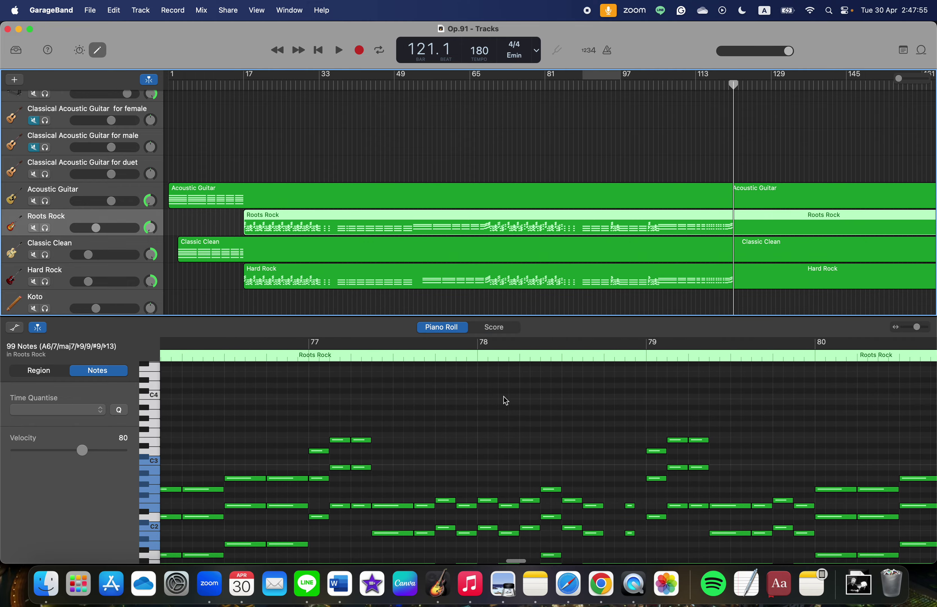
{"action": "scroll", "coordinate": [504, 396], "scroll_direction": "right", "scroll_amount": 4}
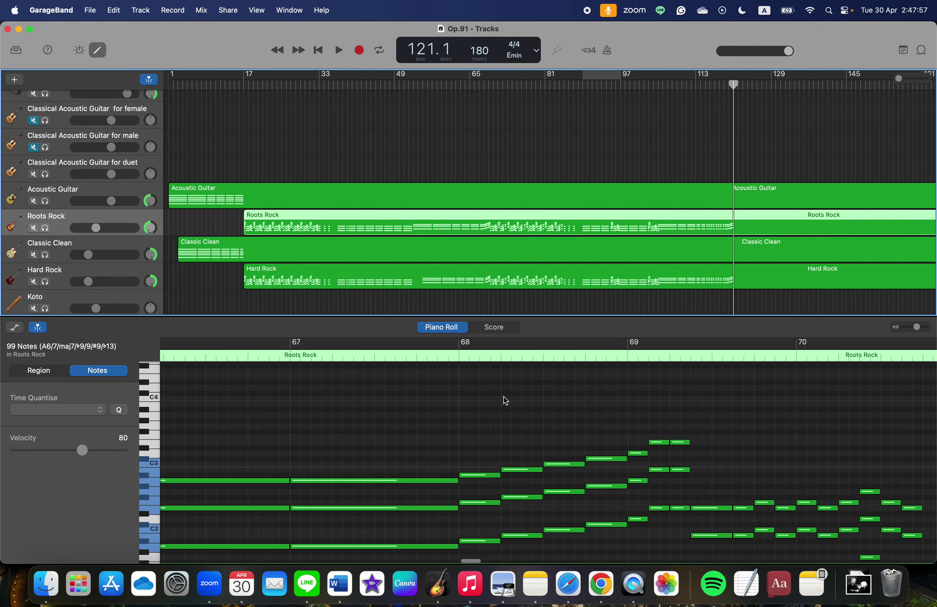
{"action": "scroll", "coordinate": [503, 393], "scroll_direction": "right", "scroll_amount": 3}
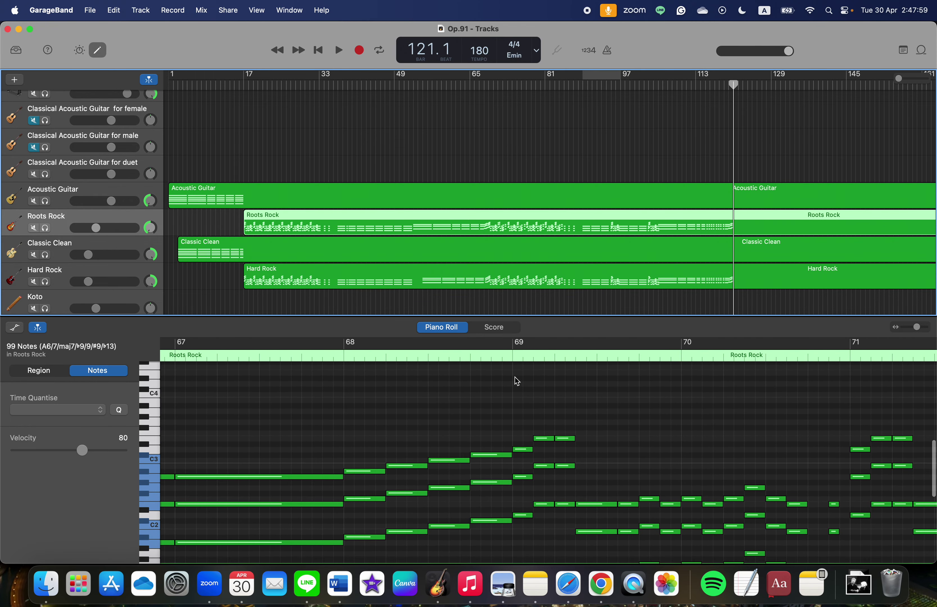
{"action": "left_click_drag", "start_coordinate": [519, 377], "coordinate": [364, 540]}
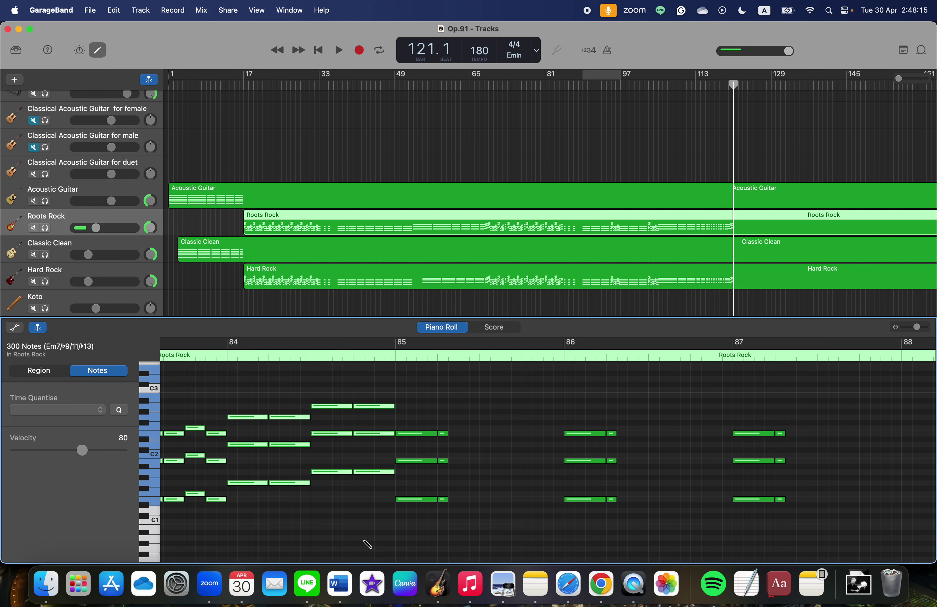
{"action": "key", "text": "super+v"}
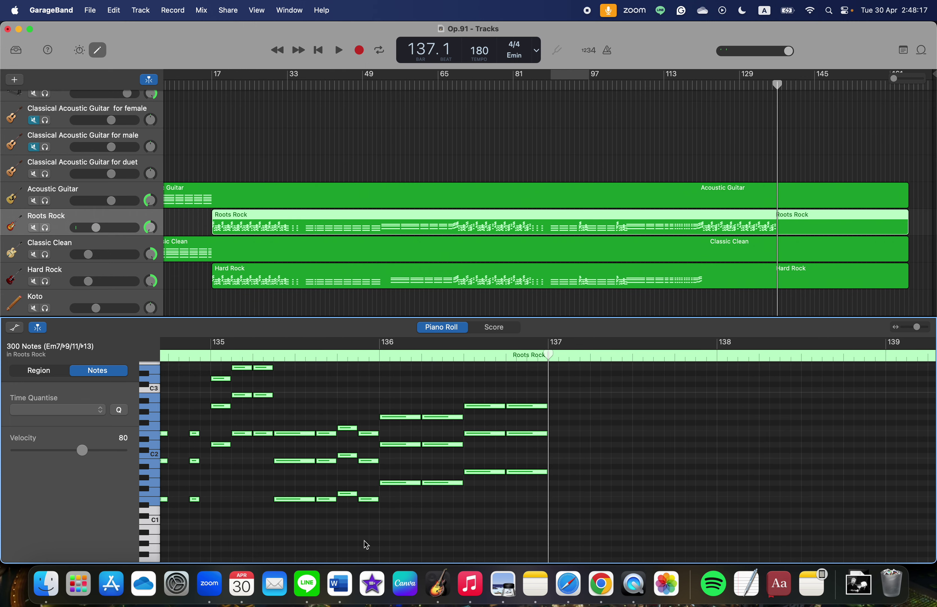
Return the playhead to bar 121 and paste a copy of the Hard Rock notes from bars 69 through 84 there.
{"action": "left_click", "coordinate": [725, 281]}
{"action": "left_click_drag", "start_coordinate": [777, 83], "coordinate": [701, 82]}
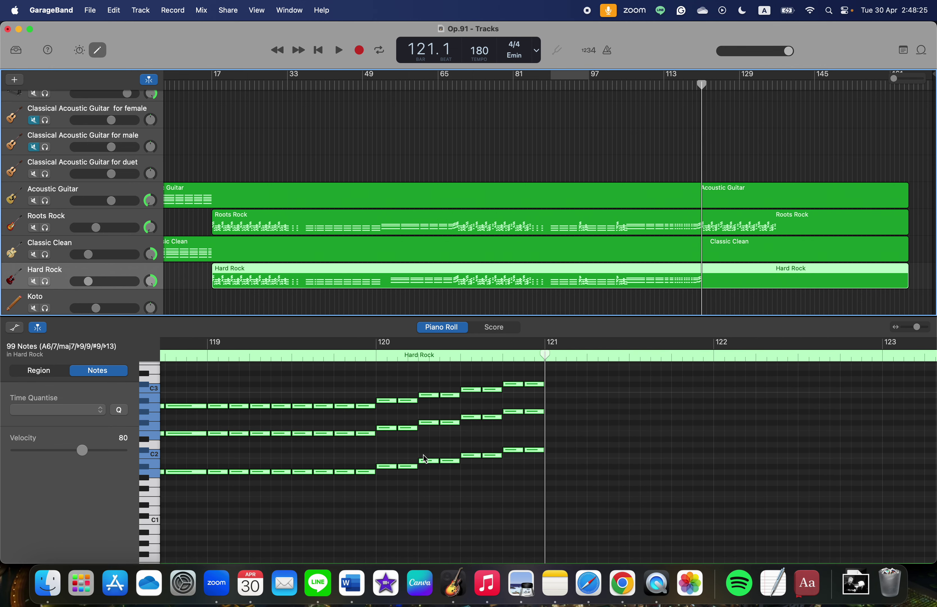
{"action": "left_click", "coordinate": [410, 454]}
{"action": "scroll", "coordinate": [410, 454], "scroll_direction": "left", "scroll_amount": 15}
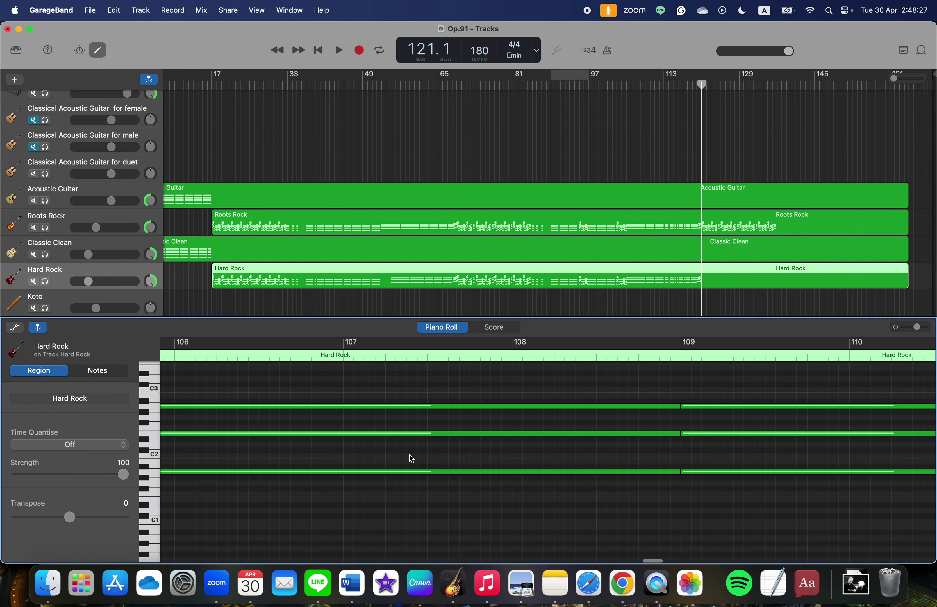
{"action": "scroll", "coordinate": [410, 454], "scroll_direction": "left", "scroll_amount": 20}
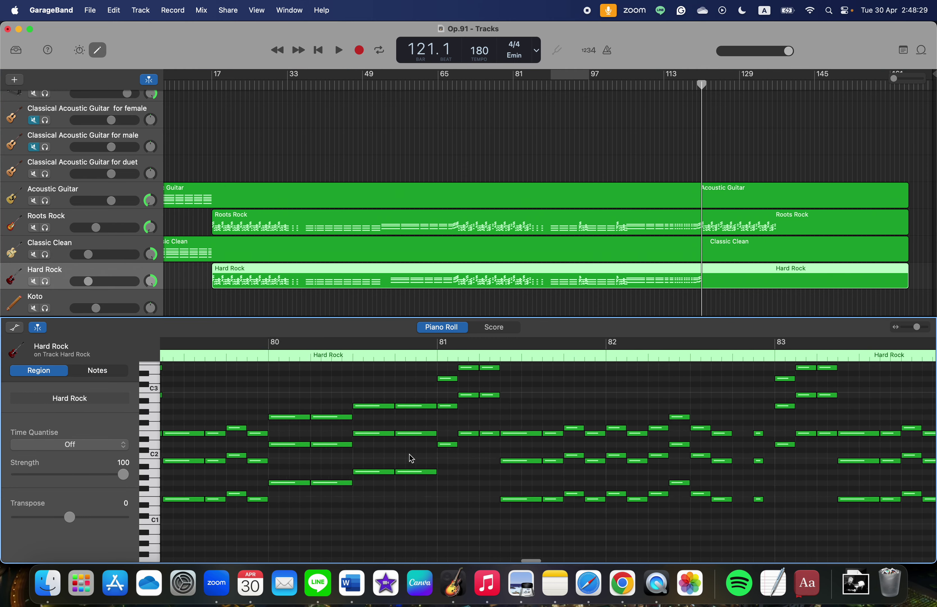
{"action": "scroll", "coordinate": [410, 454], "scroll_direction": "left", "scroll_amount": 5}
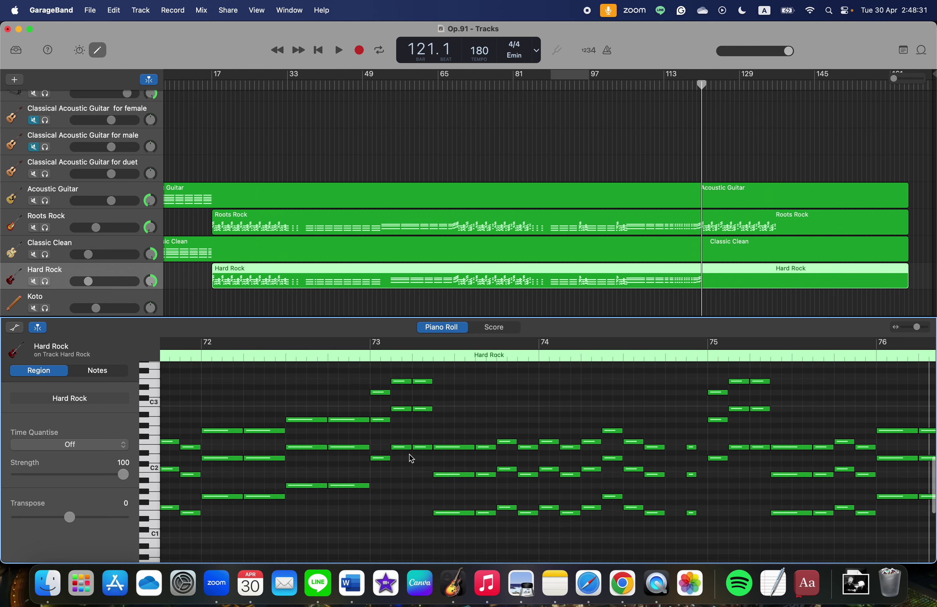
{"action": "scroll", "coordinate": [411, 458], "scroll_direction": "left", "scroll_amount": 6}
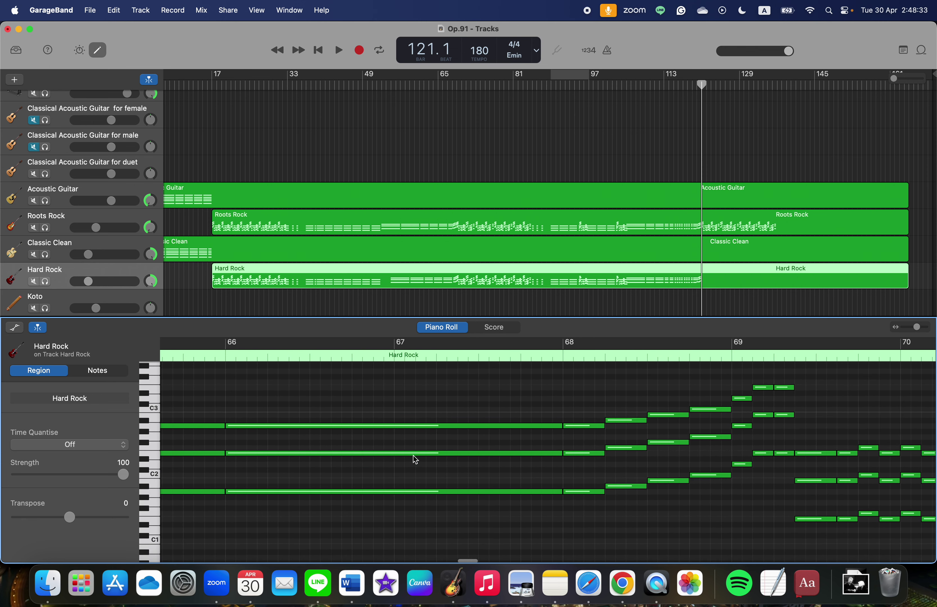
{"action": "scroll", "coordinate": [413, 456], "scroll_direction": "right", "scroll_amount": 3}
{"action": "scroll", "coordinate": [485, 383], "scroll_direction": "up", "scroll_amount": 1}
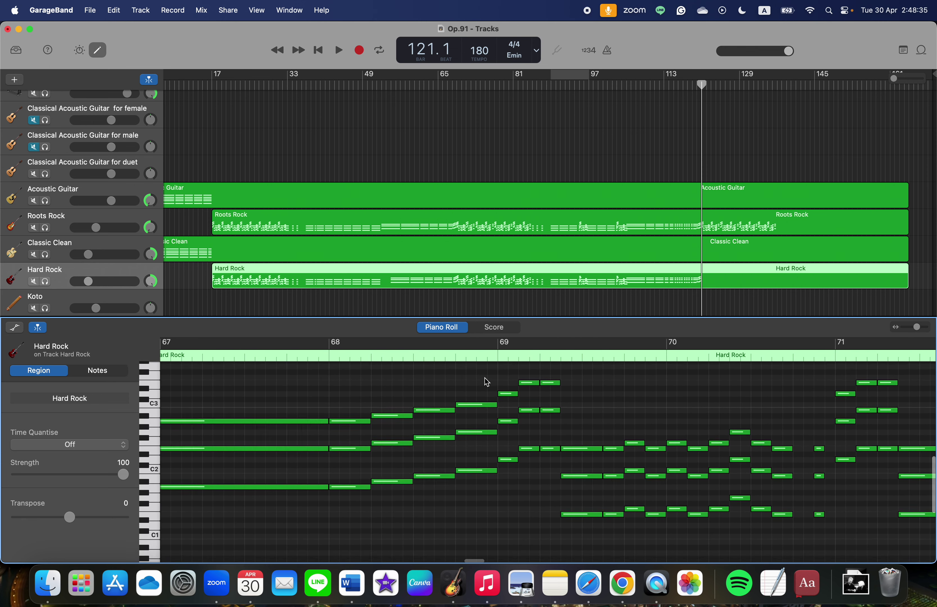
{"action": "scroll", "coordinate": [487, 382], "scroll_direction": "up", "scroll_amount": 1}
{"action": "left_click_drag", "start_coordinate": [502, 378], "coordinate": [432, 524]}
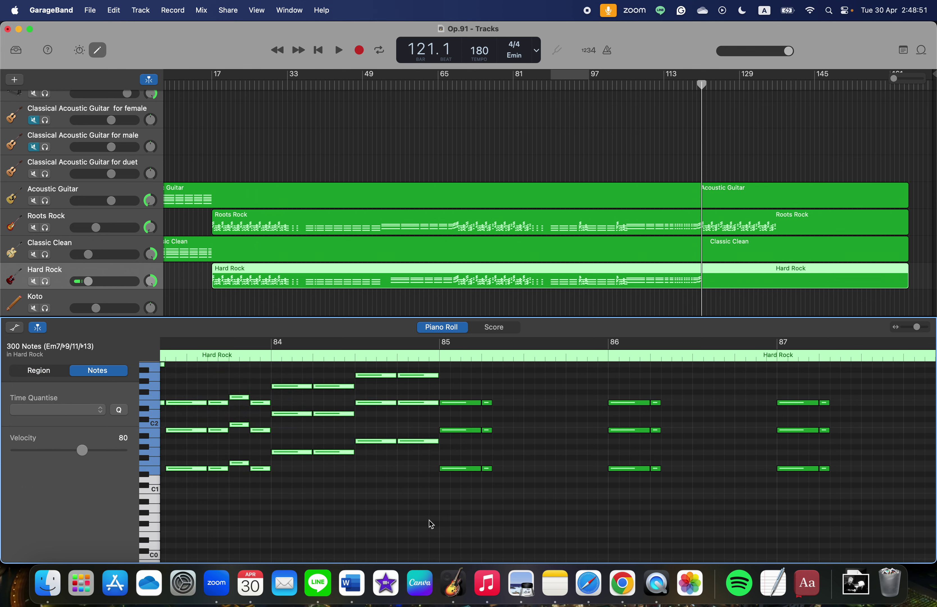
{"action": "key", "text": "shift+period"}
{"action": "key", "text": "shift+period"}
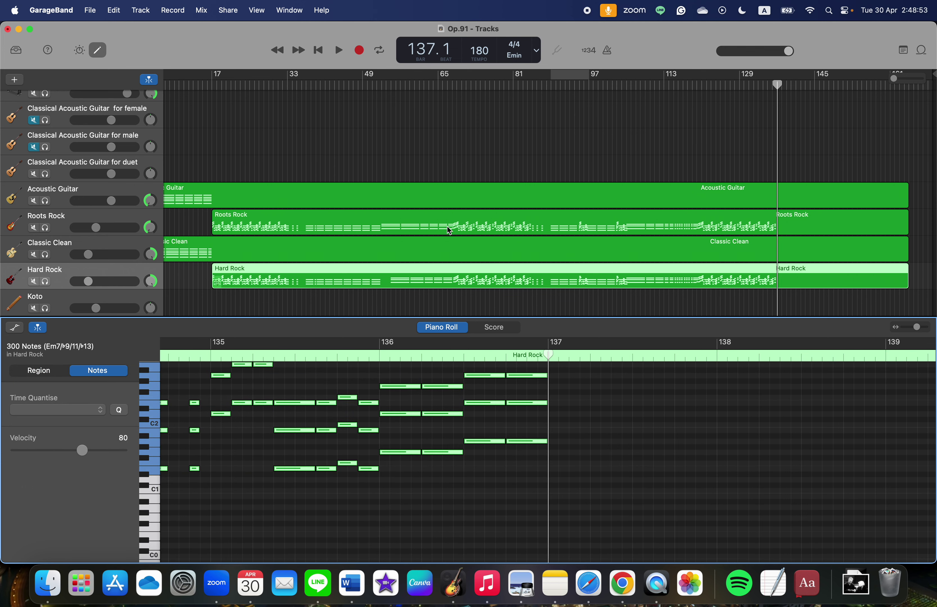
Duplicate the Picked Bass notes of bars 69 through 84 at bar 121, moving the playhead back there for the paste.
{"action": "scroll", "coordinate": [451, 192], "scroll_direction": "down", "scroll_amount": 5}
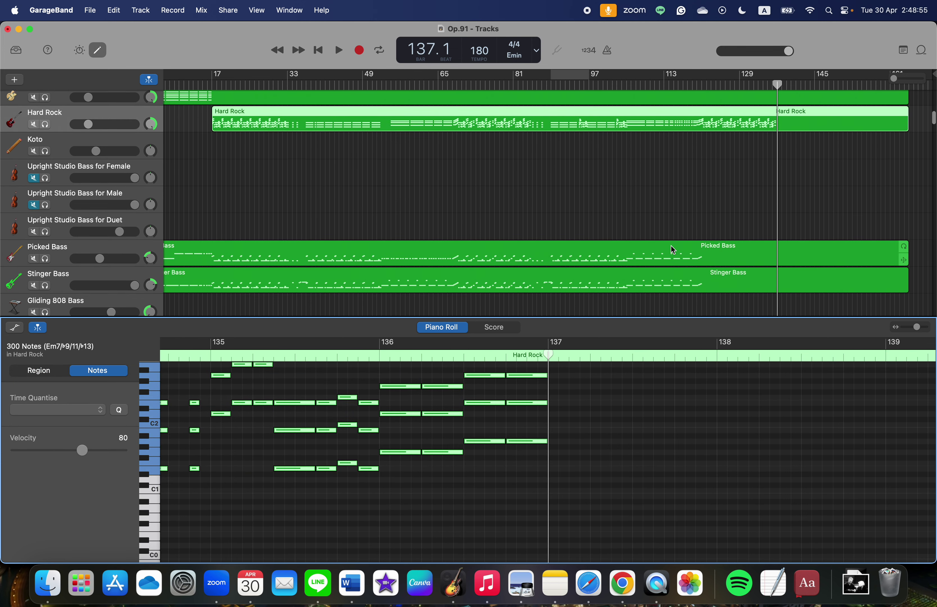
{"action": "left_click_drag", "start_coordinate": [771, 86], "coordinate": [703, 88]}
{"action": "left_click", "coordinate": [597, 249]}
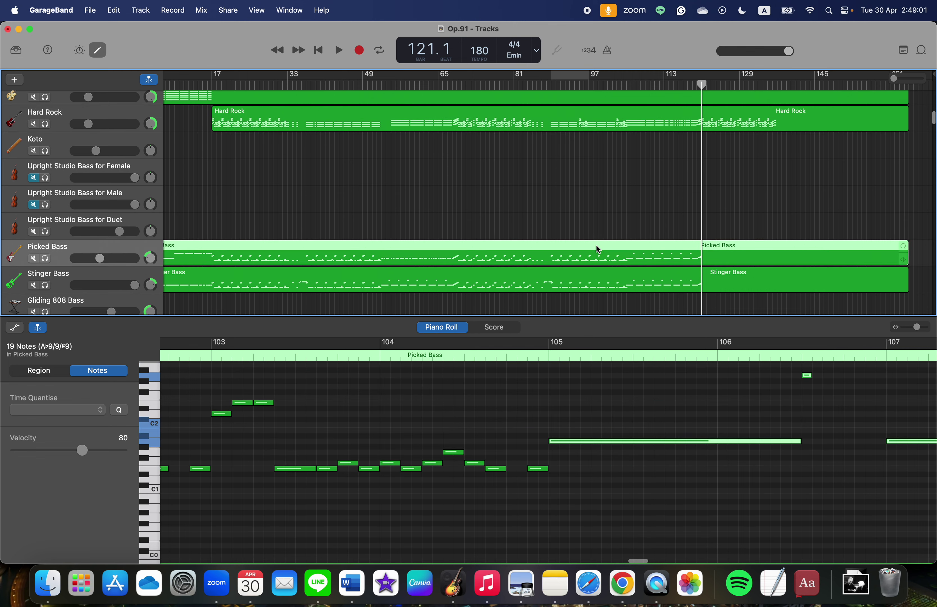
{"action": "scroll", "coordinate": [597, 246], "scroll_direction": "left", "scroll_amount": 2}
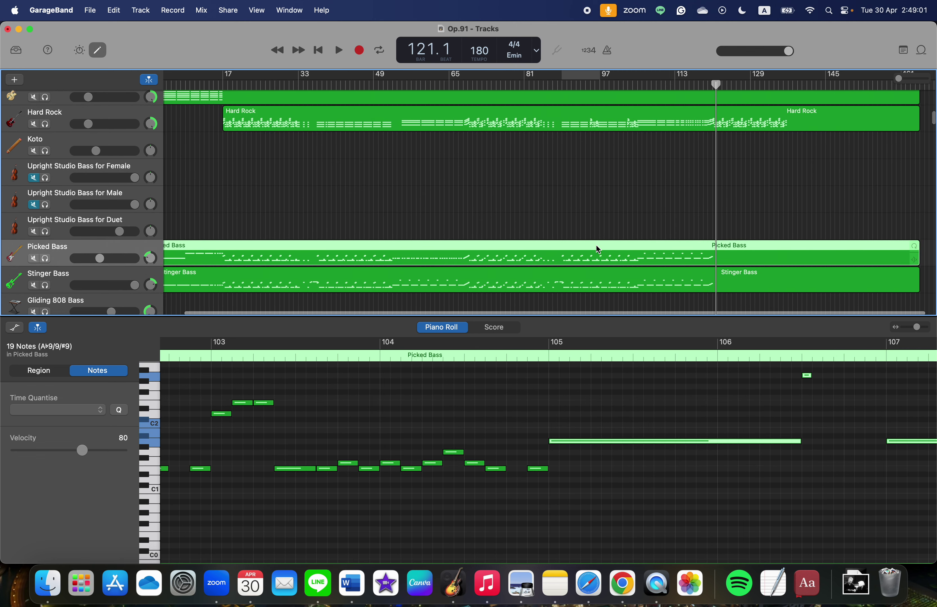
{"action": "left_click", "coordinate": [481, 393]}
{"action": "scroll", "coordinate": [481, 392], "scroll_direction": "left", "scroll_amount": 10}
{"action": "scroll", "coordinate": [482, 392], "scroll_direction": "left", "scroll_amount": 15}
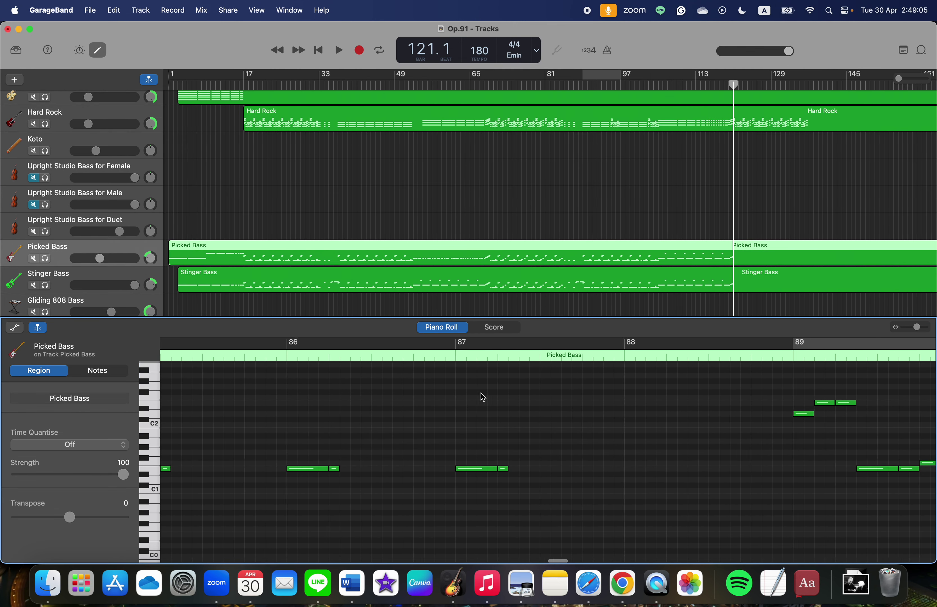
{"action": "scroll", "coordinate": [482, 393], "scroll_direction": "left", "scroll_amount": 3}
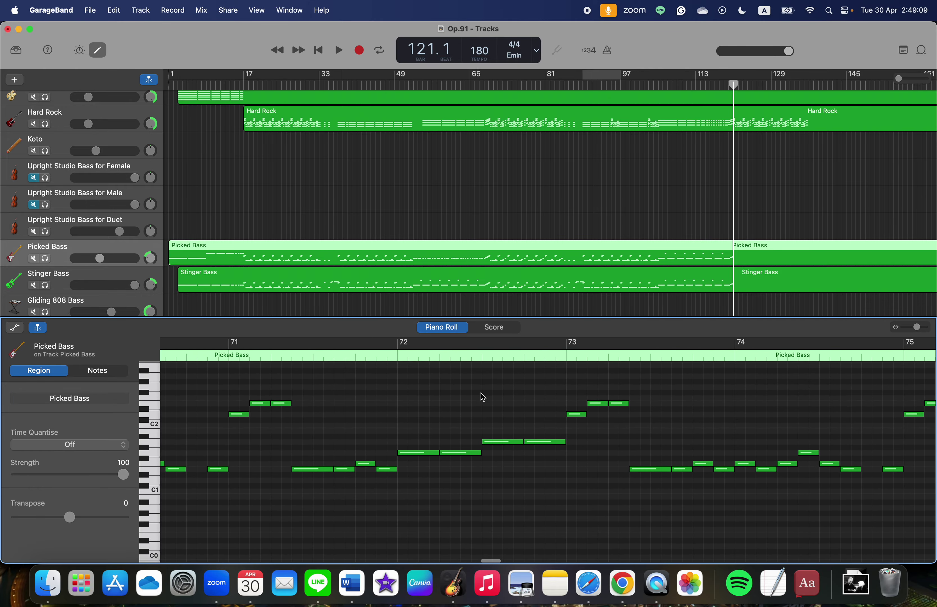
{"action": "scroll", "coordinate": [481, 393], "scroll_direction": "right", "scroll_amount": 3}
{"action": "scroll", "coordinate": [482, 396], "scroll_direction": "left", "scroll_amount": 5}
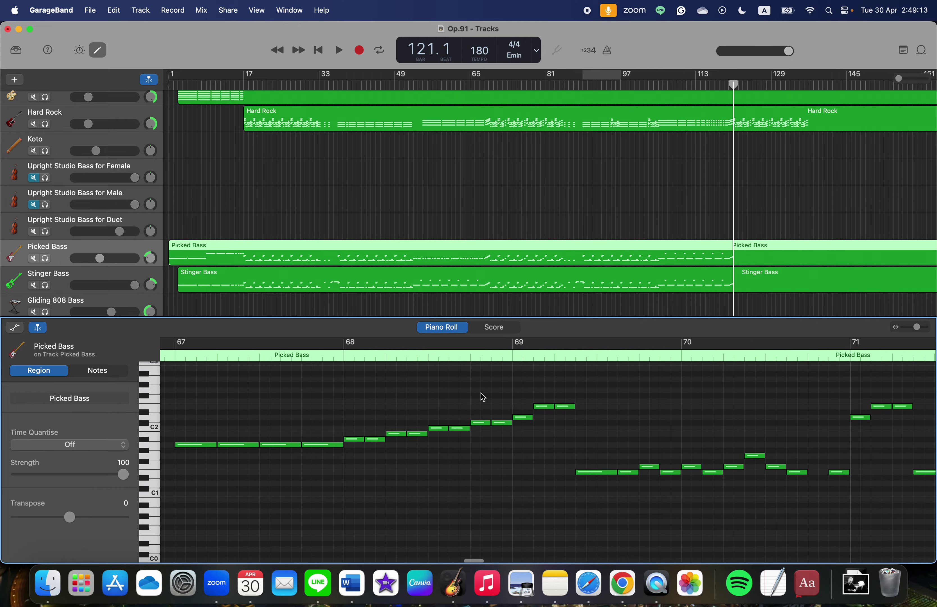
{"action": "scroll", "coordinate": [506, 374], "scroll_direction": "up", "scroll_amount": 3}
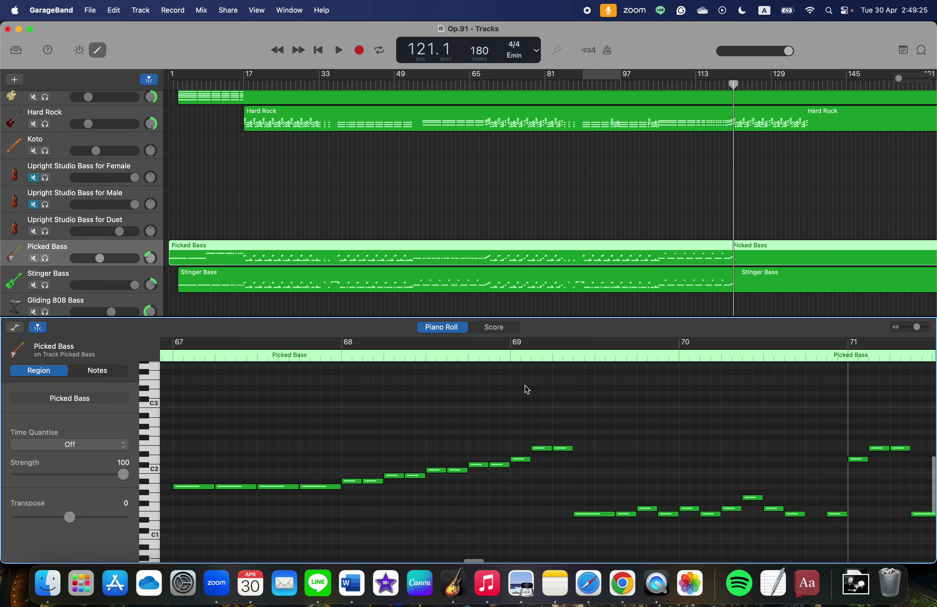
{"action": "left_click_drag", "start_coordinate": [526, 387], "coordinate": [553, 448]}
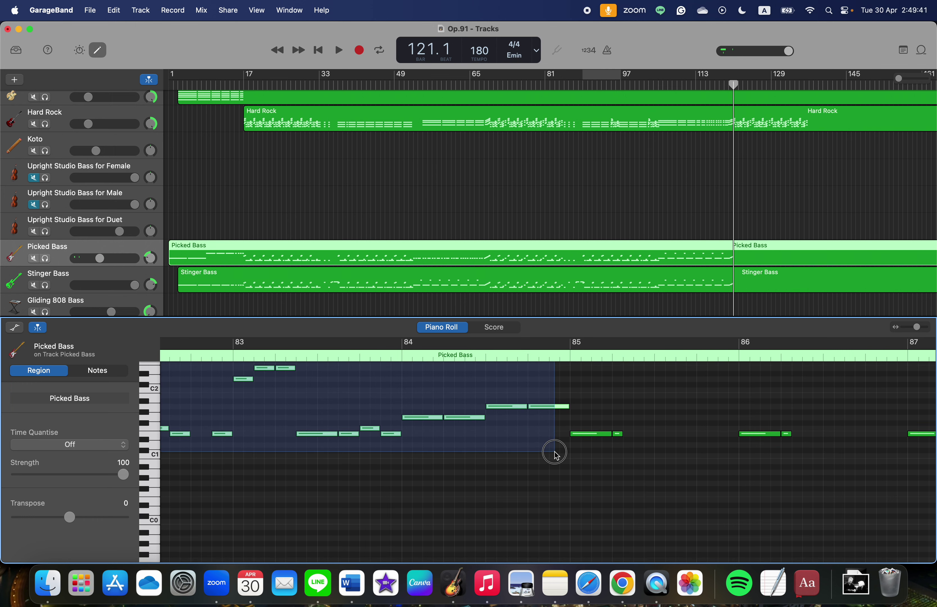
{"action": "left_click_drag", "start_coordinate": [555, 451], "coordinate": [554, 451]}
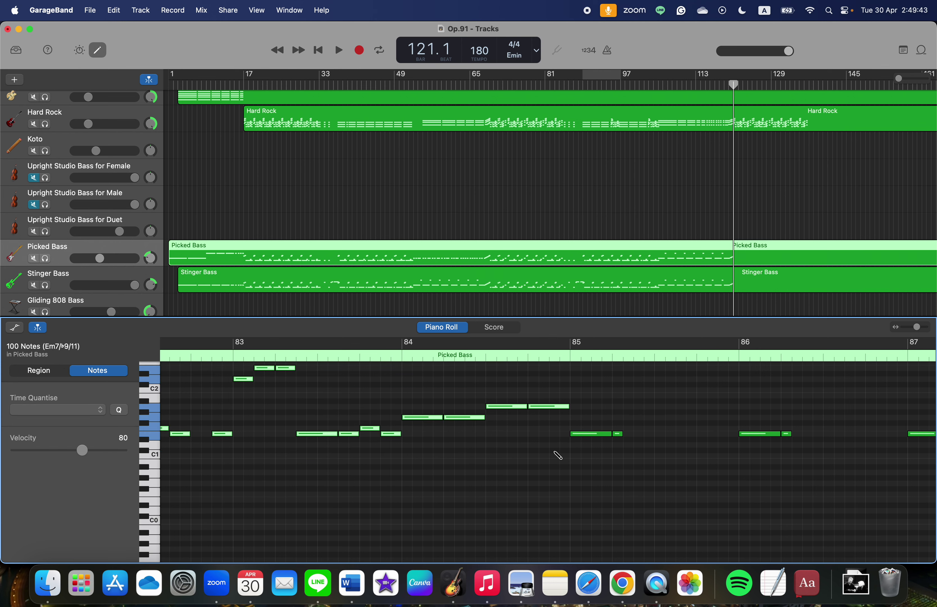
{"action": "key", "text": "Right"}
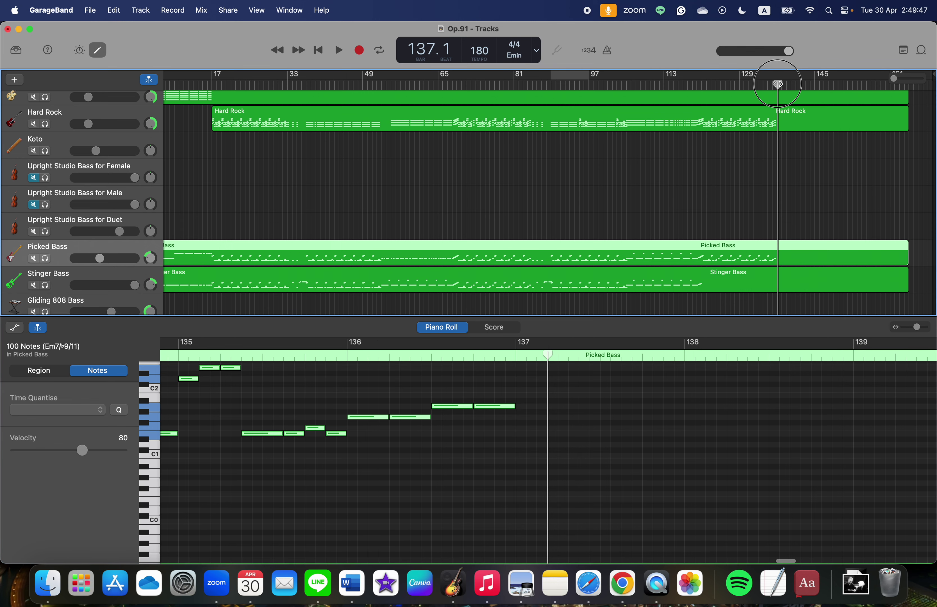
Return the playhead to bar 121 and paste a copy of the Stinger Bass notes from bars 69 through 84 there.
{"action": "left_click_drag", "start_coordinate": [777, 84], "coordinate": [701, 85]}
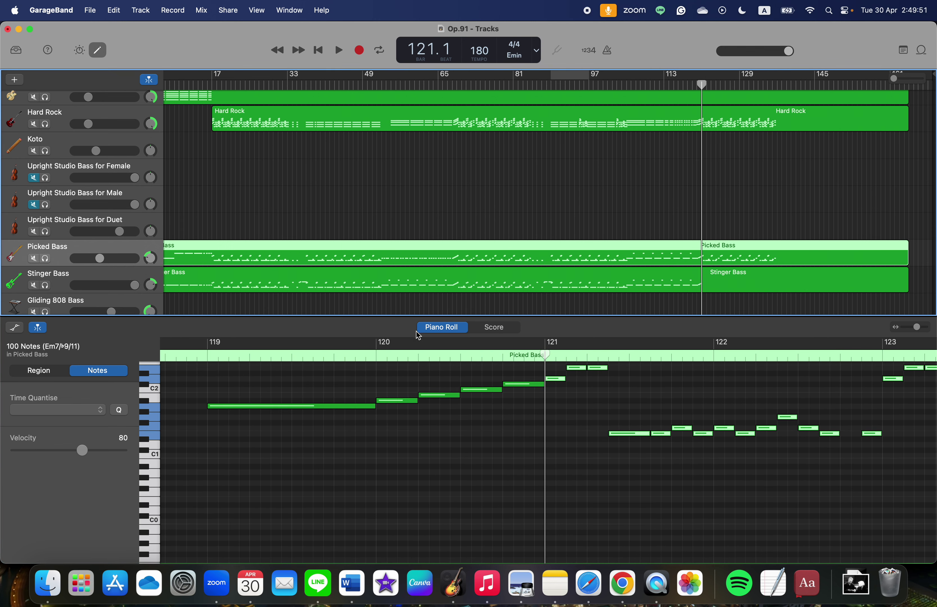
{"action": "left_click", "coordinate": [464, 276]}
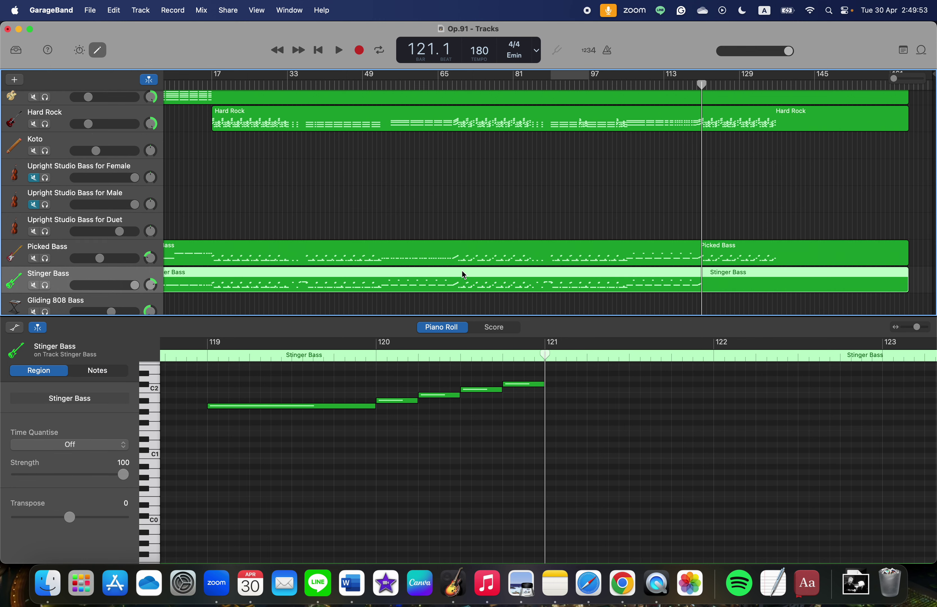
{"action": "scroll", "coordinate": [409, 495], "scroll_direction": "left", "scroll_amount": 15}
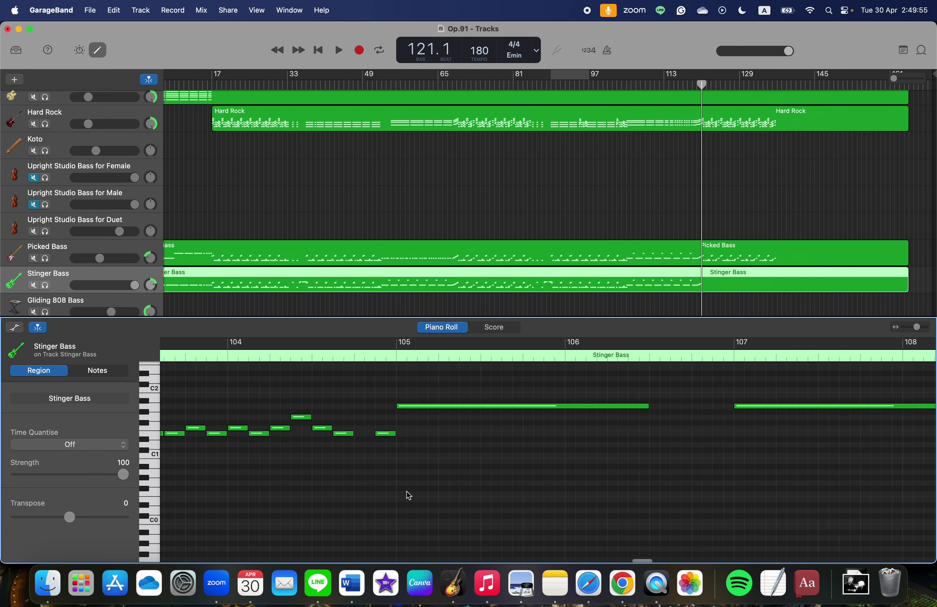
{"action": "scroll", "coordinate": [409, 495], "scroll_direction": "left", "scroll_amount": 15}
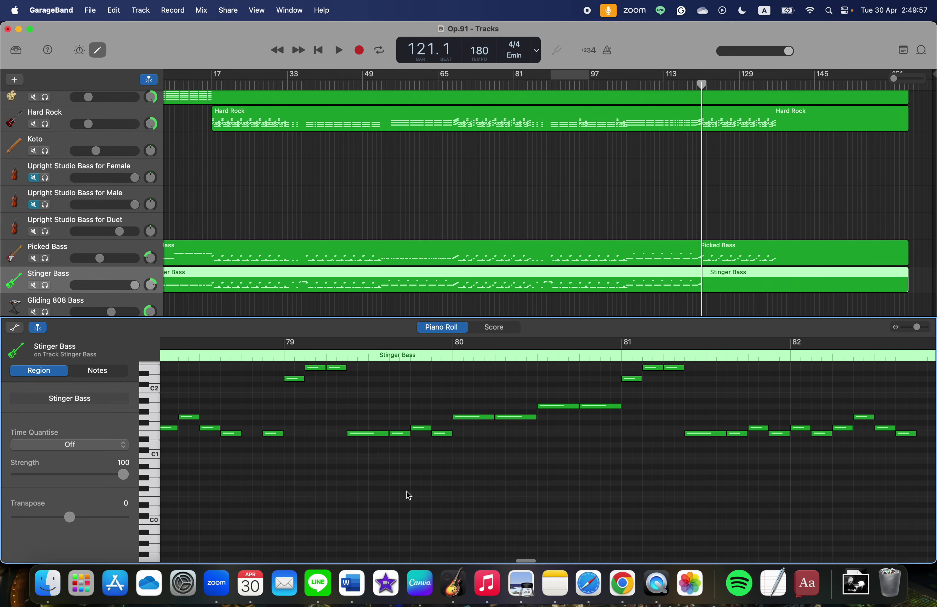
{"action": "scroll", "coordinate": [409, 495], "scroll_direction": "left", "scroll_amount": 8}
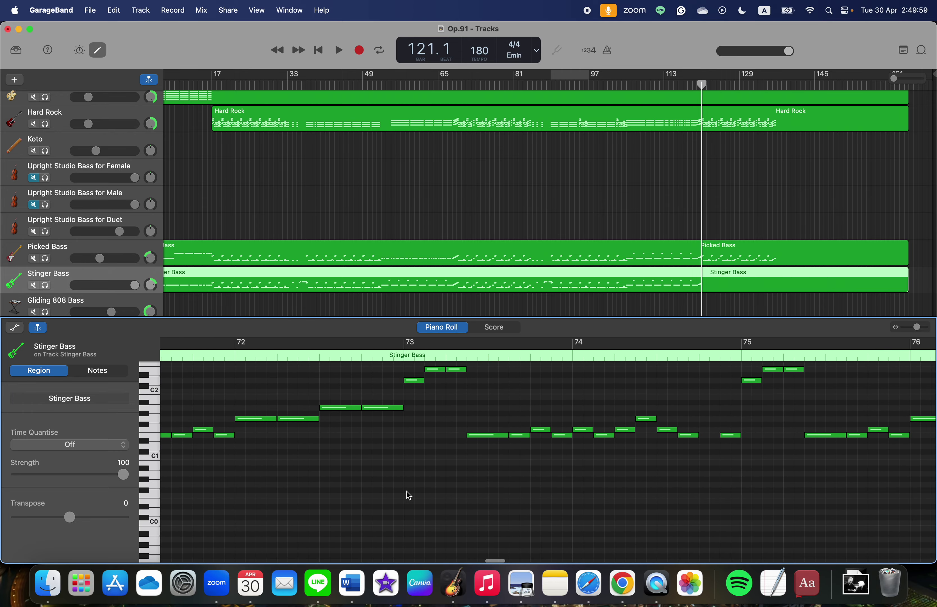
{"action": "scroll", "coordinate": [409, 495], "scroll_direction": "left", "scroll_amount": 8}
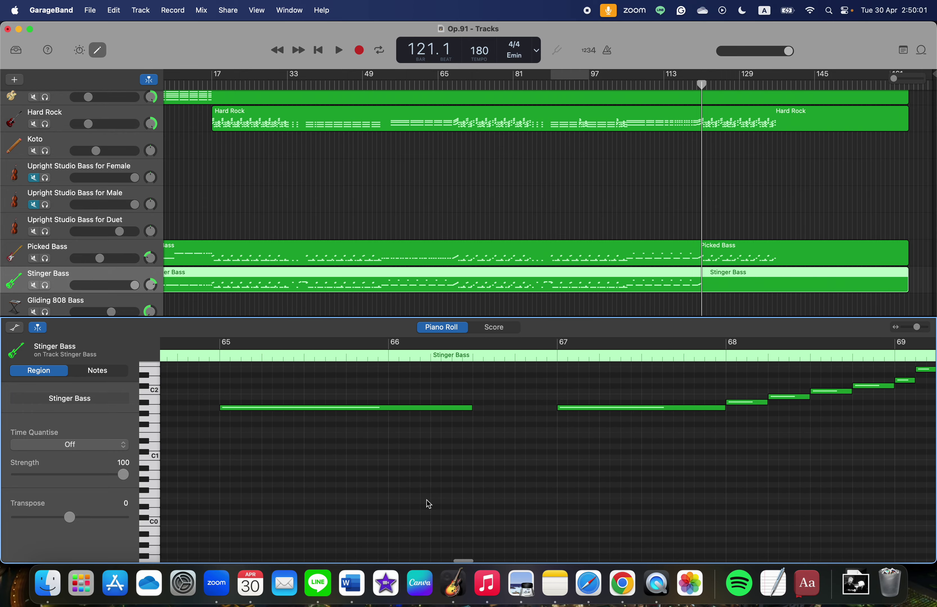
{"action": "scroll", "coordinate": [427, 500], "scroll_direction": "right", "scroll_amount": 4}
{"action": "scroll", "coordinate": [427, 500], "scroll_direction": "up", "scroll_amount": 5}
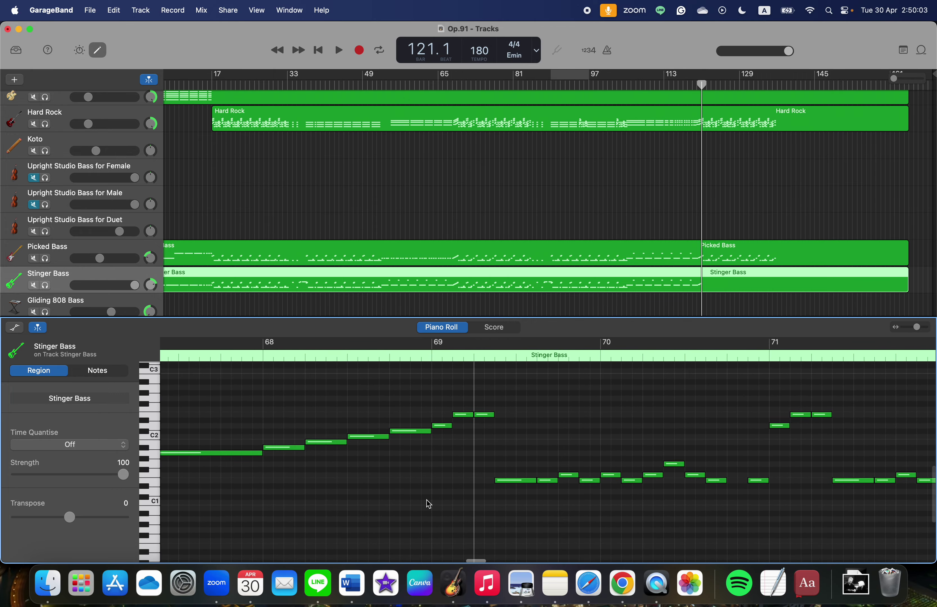
{"action": "scroll", "coordinate": [427, 500], "scroll_direction": "right", "scroll_amount": 4}
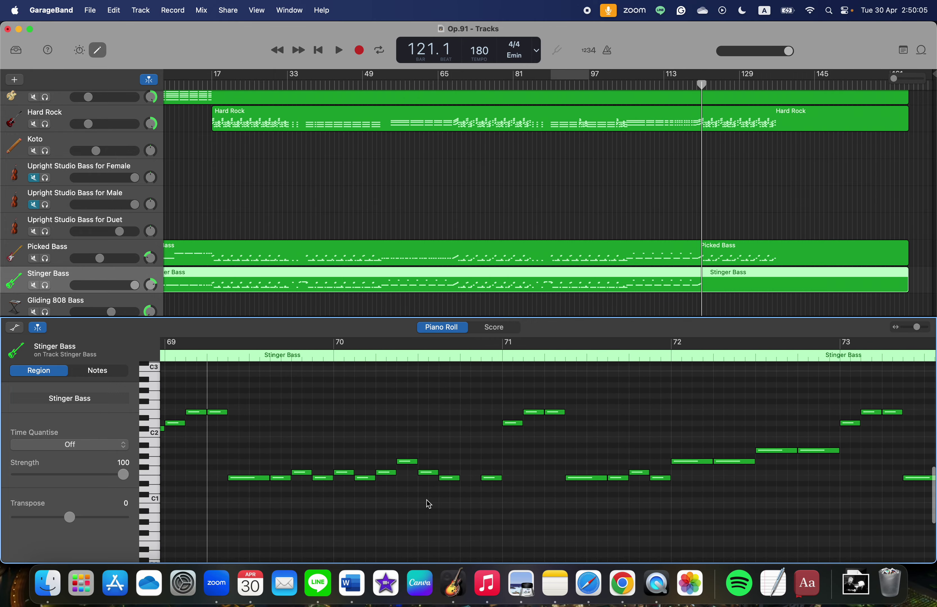
{"action": "scroll", "coordinate": [427, 500], "scroll_direction": "left", "scroll_amount": 4}
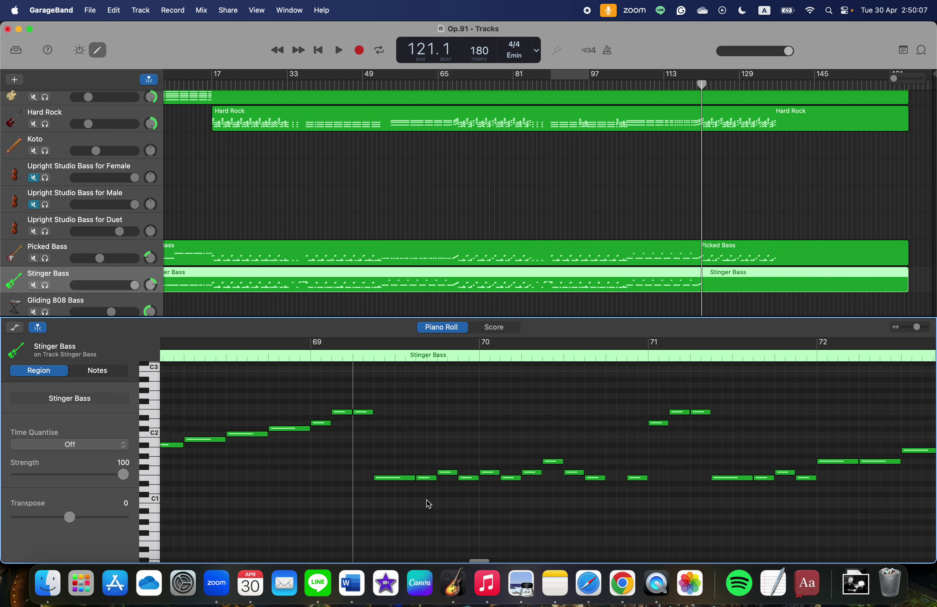
{"action": "left_click_drag", "start_coordinate": [317, 372], "coordinate": [570, 523]}
{"action": "key", "text": "super+v"}
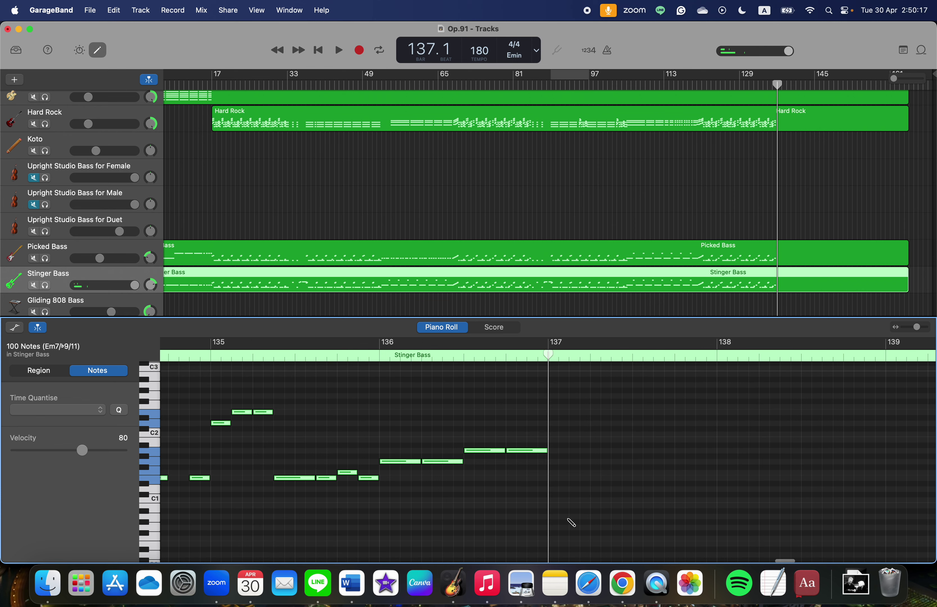
Add one eighth note at bar 121 on the first Heavy drum track, at the same pitch as the sustained note in bar 120.
{"action": "scroll", "coordinate": [607, 198], "scroll_direction": "down", "scroll_amount": 15}
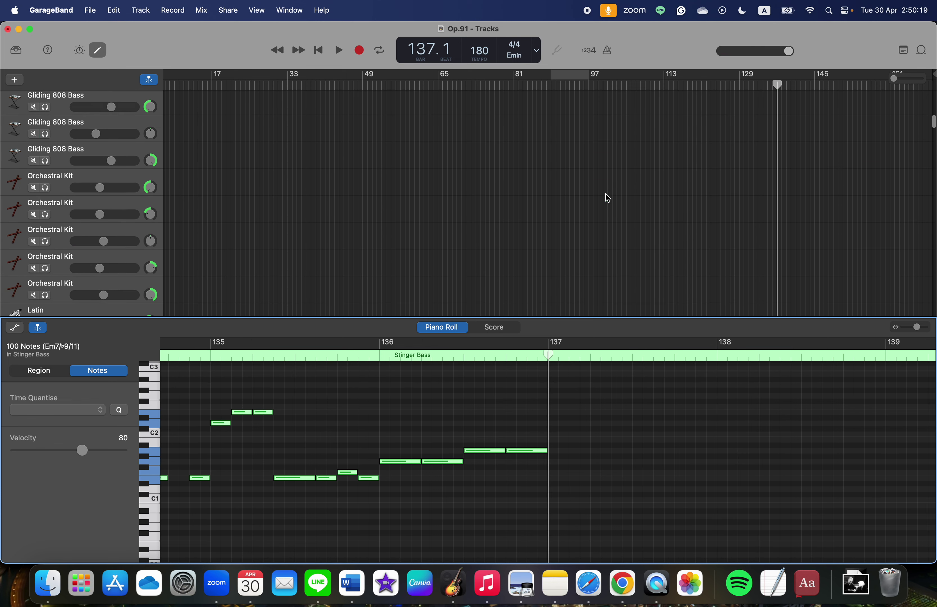
{"action": "scroll", "coordinate": [607, 197], "scroll_direction": "down", "scroll_amount": 4}
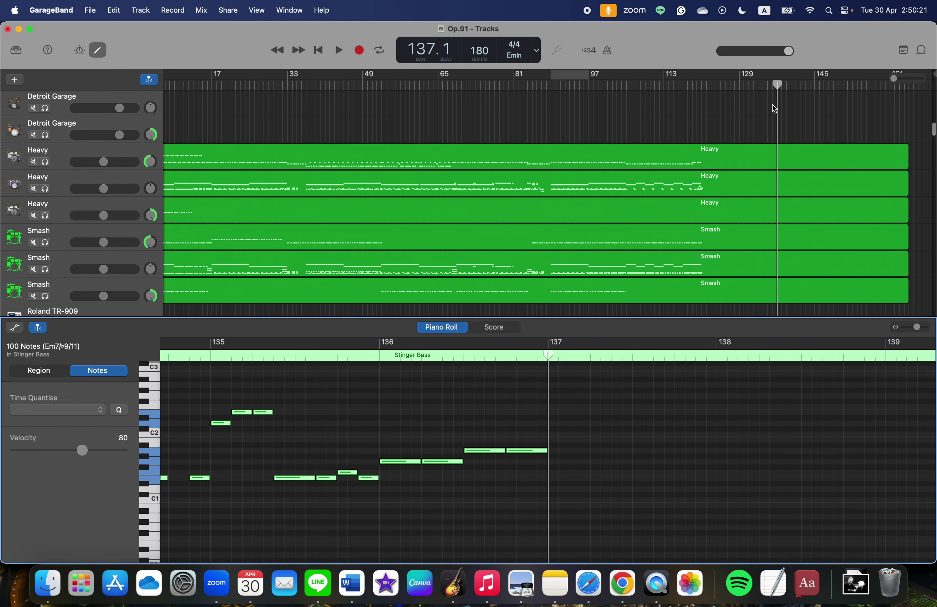
{"action": "left_click_drag", "start_coordinate": [777, 85], "coordinate": [702, 93]}
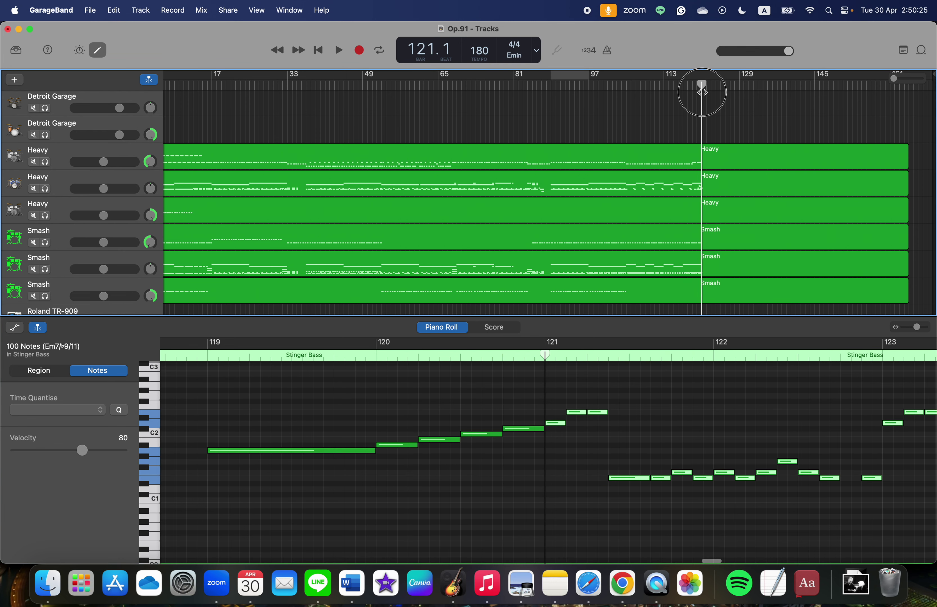
{"action": "left_click", "coordinate": [590, 150]}
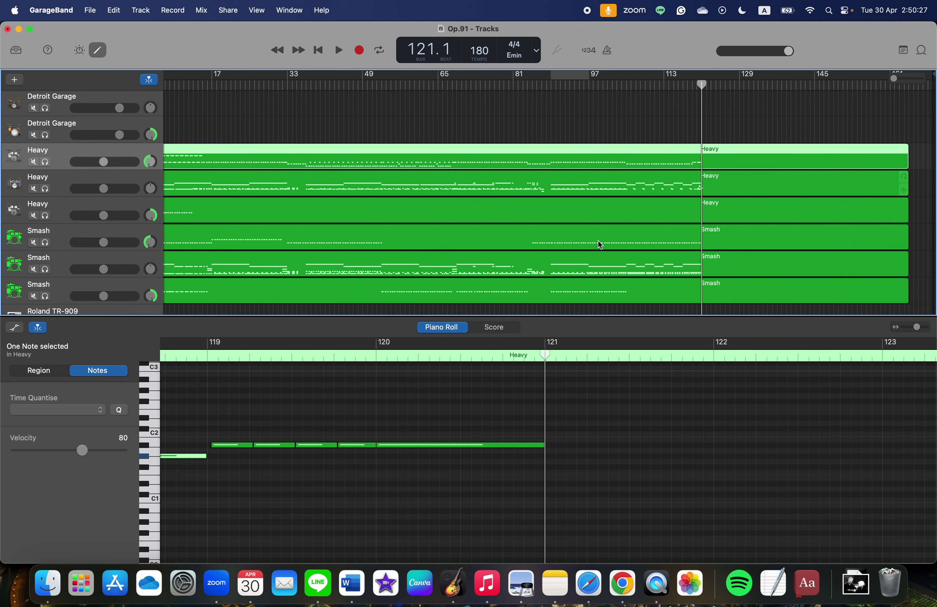
{"action": "left_click", "coordinate": [551, 451]}
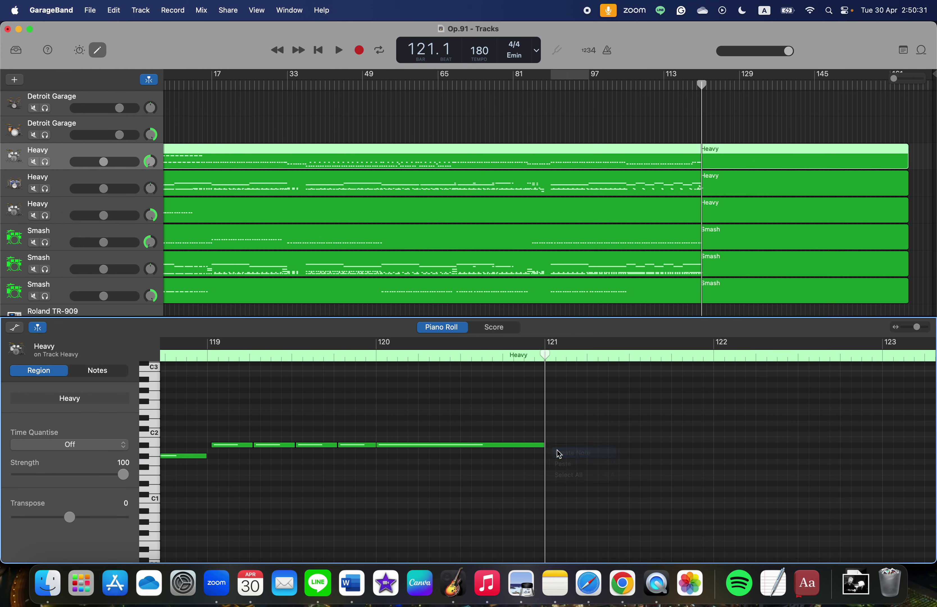
{"action": "scroll", "coordinate": [764, 453], "scroll_direction": "left", "scroll_amount": 1}
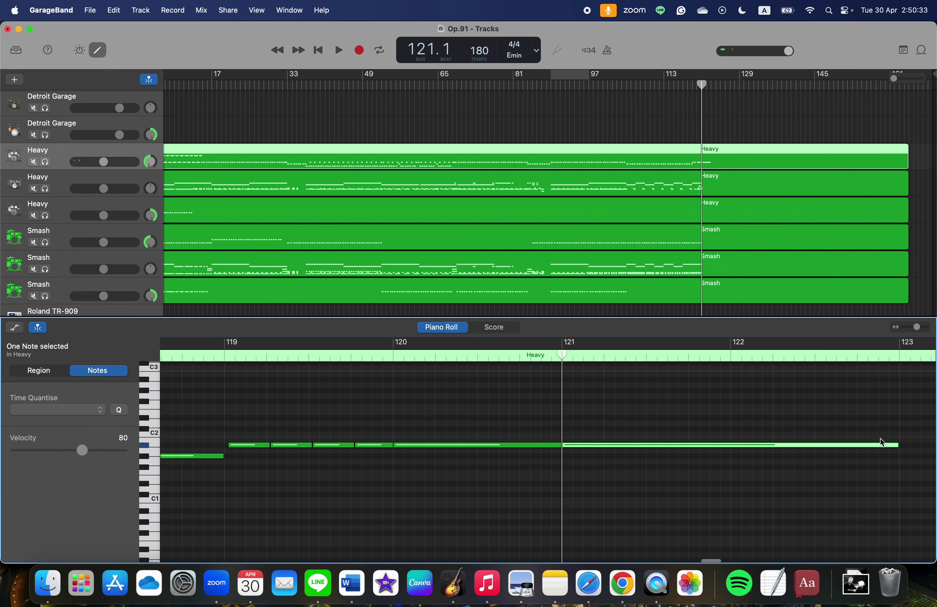
{"action": "left_click_drag", "start_coordinate": [897, 443], "coordinate": [581, 457]}
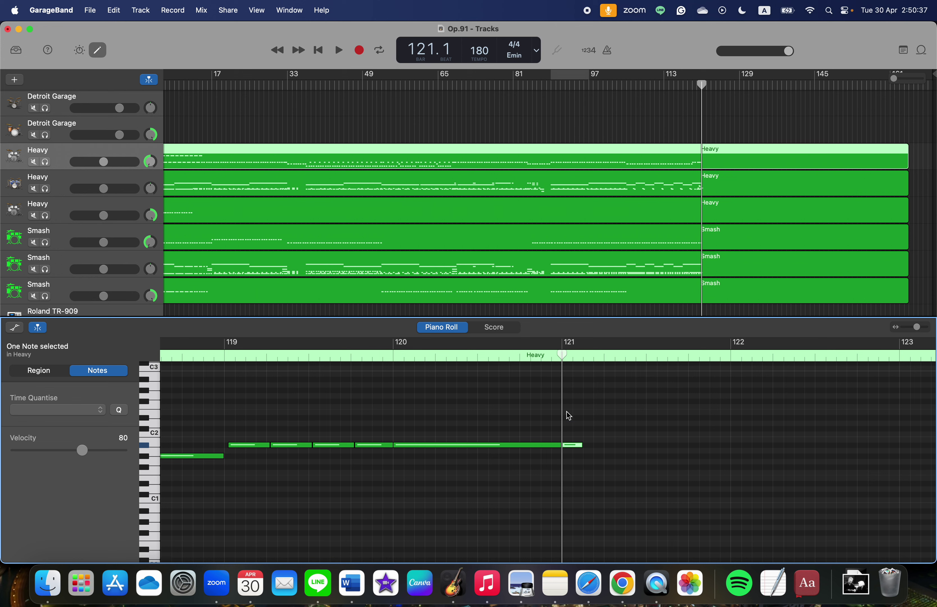
Repeat the eighth note on the first Heavy track through the end of bar 136 and place the playhead at bar 137.
{"action": "left_click_drag", "start_coordinate": [562, 357], "coordinate": [577, 358]}
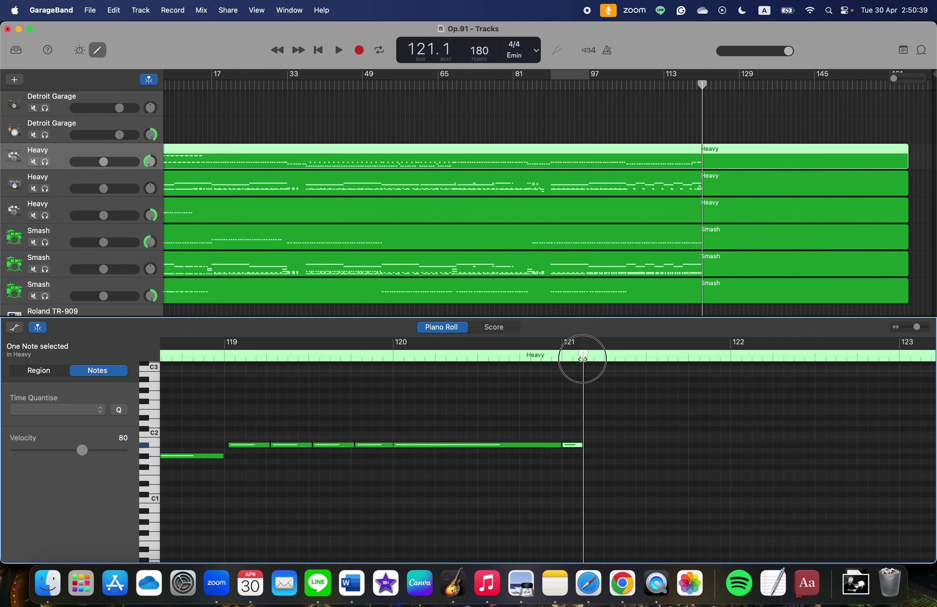
{"action": "scroll", "coordinate": [540, 281], "scroll_direction": "up", "scroll_amount": 12}
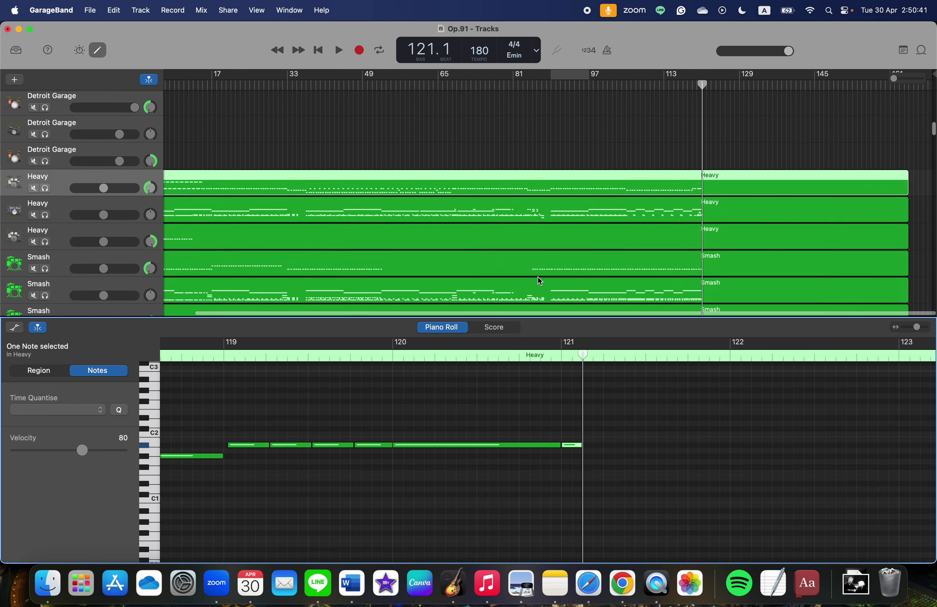
{"action": "scroll", "coordinate": [540, 281], "scroll_direction": "up", "scroll_amount": 1}
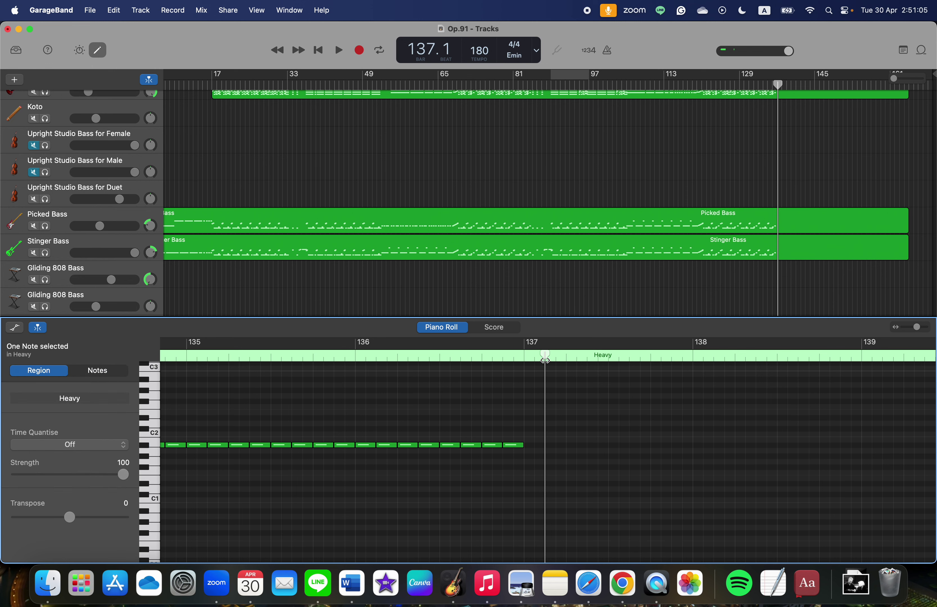
{"action": "left_click_drag", "start_coordinate": [545, 359], "coordinate": [525, 358]}
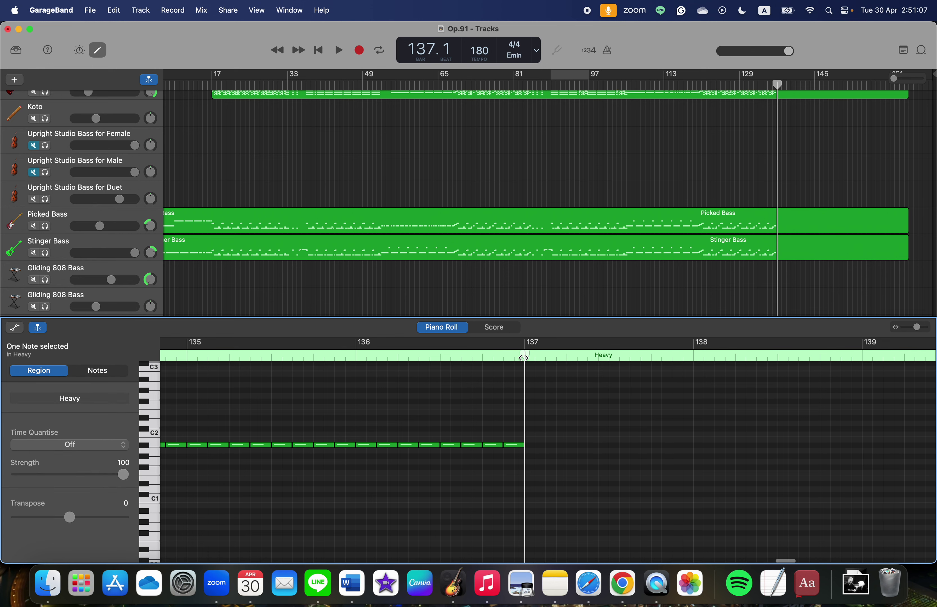
Open the second Heavy track's region for note editing and set the playhead back to bar 121.
{"action": "scroll", "coordinate": [596, 196], "scroll_direction": "up", "scroll_amount": 4}
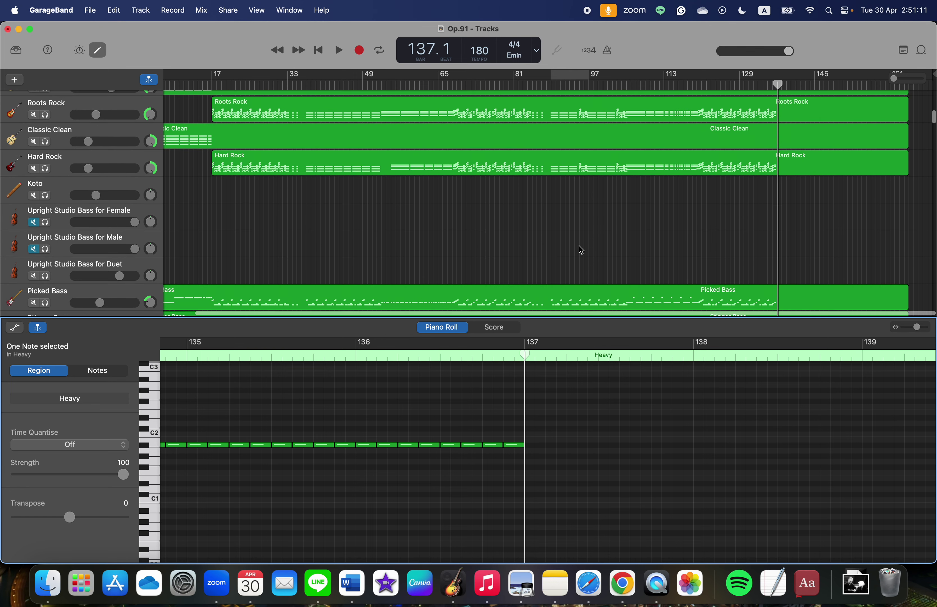
{"action": "scroll", "coordinate": [580, 245], "scroll_direction": "down", "scroll_amount": 5}
{"action": "scroll", "coordinate": [692, 233], "scroll_direction": "down", "scroll_amount": 20}
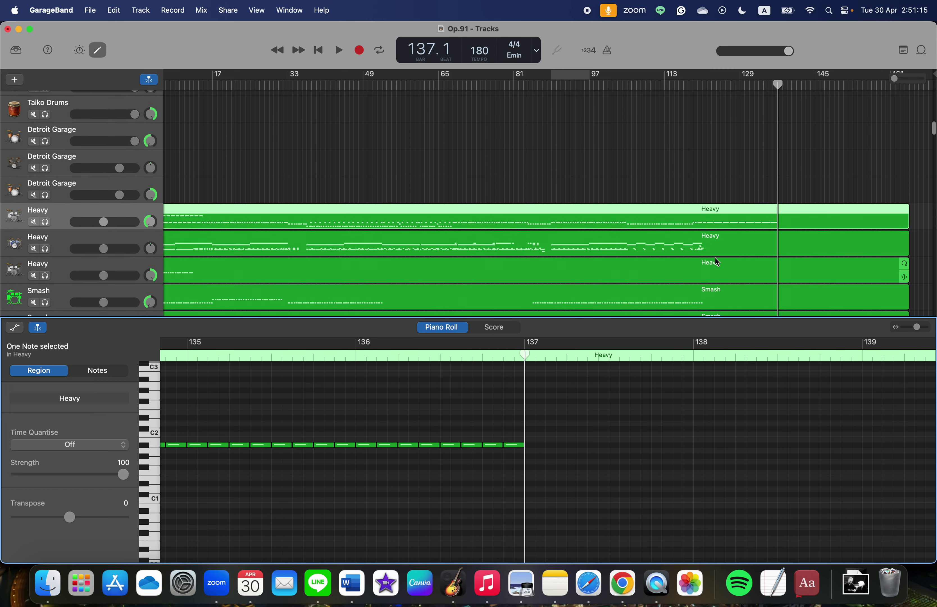
{"action": "left_click", "coordinate": [722, 248]}
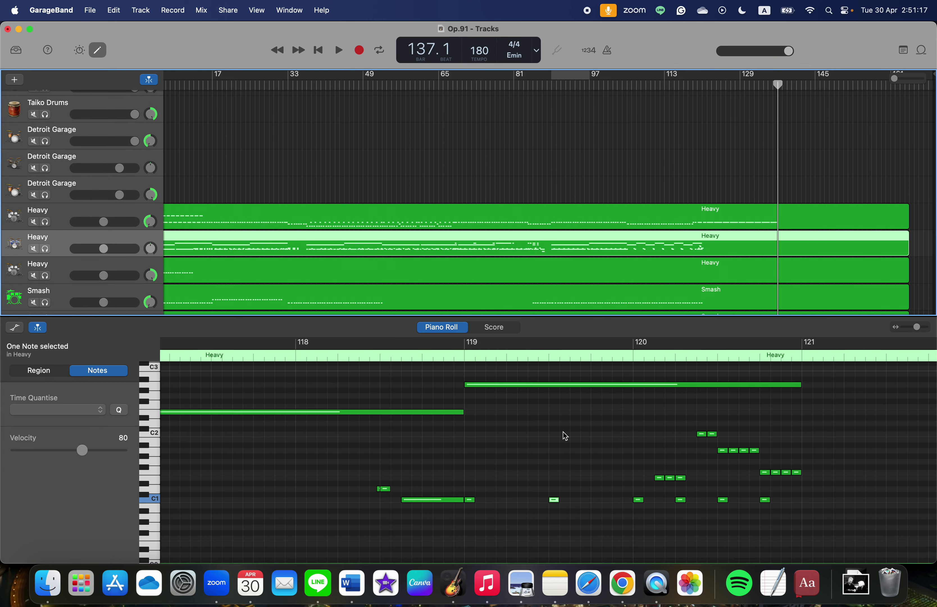
{"action": "scroll", "coordinate": [564, 435], "scroll_direction": "right", "scroll_amount": 3}
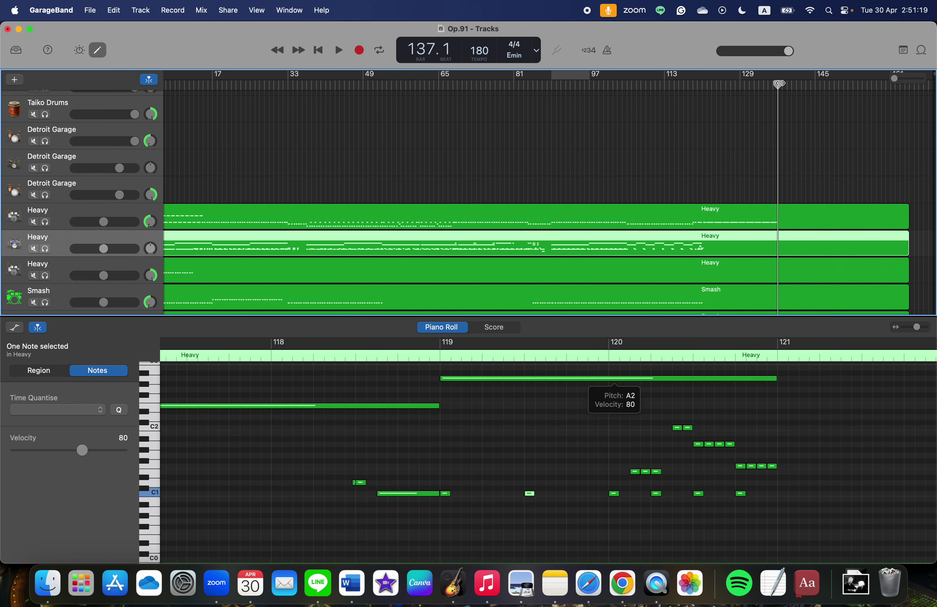
{"action": "left_click_drag", "start_coordinate": [778, 83], "coordinate": [702, 85]}
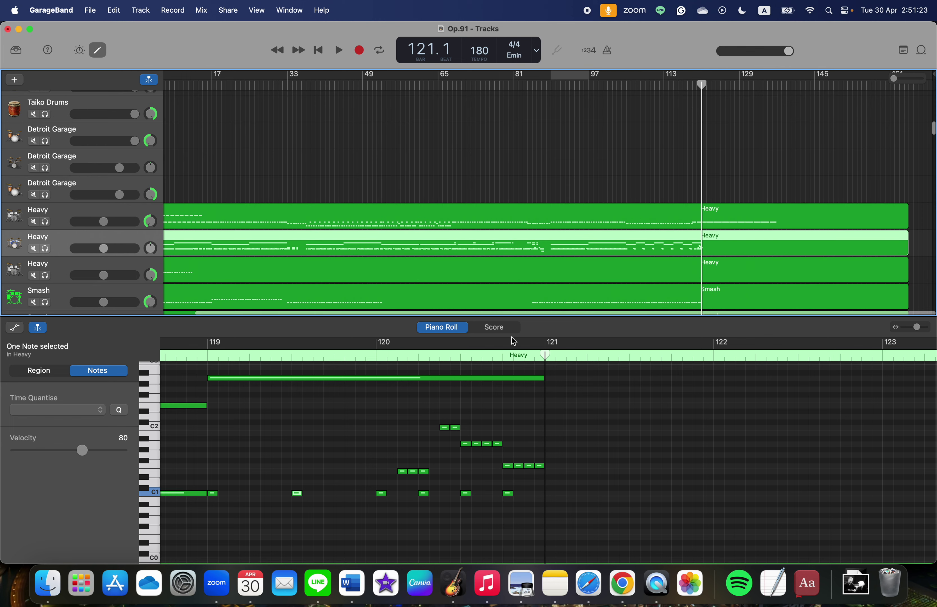
Copy the two long sustained notes that meet at bar 97 on the second Heavy track and paste them at bar 121.
{"action": "left_click", "coordinate": [334, 445]}
{"action": "scroll", "coordinate": [334, 445], "scroll_direction": "left", "scroll_amount": 5}
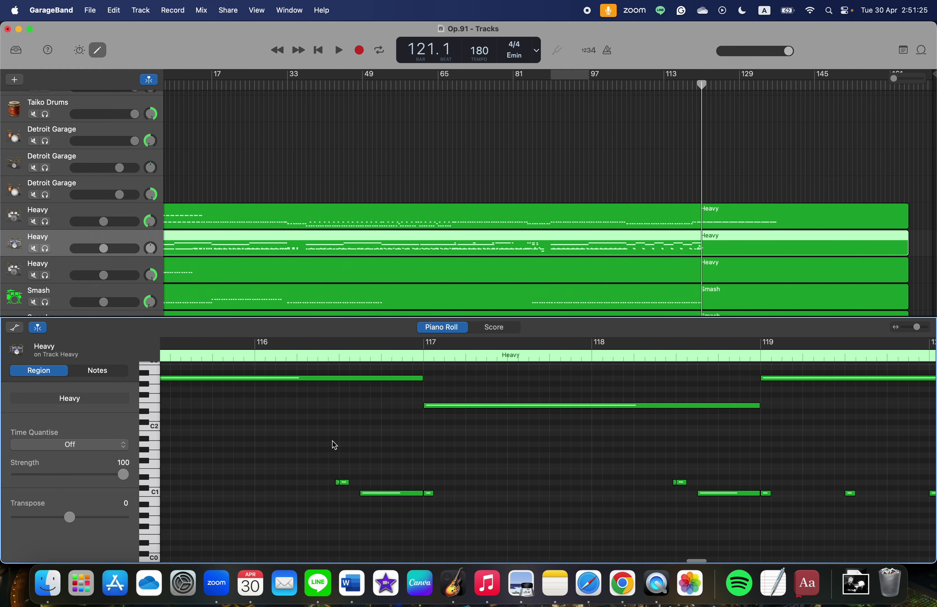
{"action": "scroll", "coordinate": [334, 445], "scroll_direction": "left", "scroll_amount": 12}
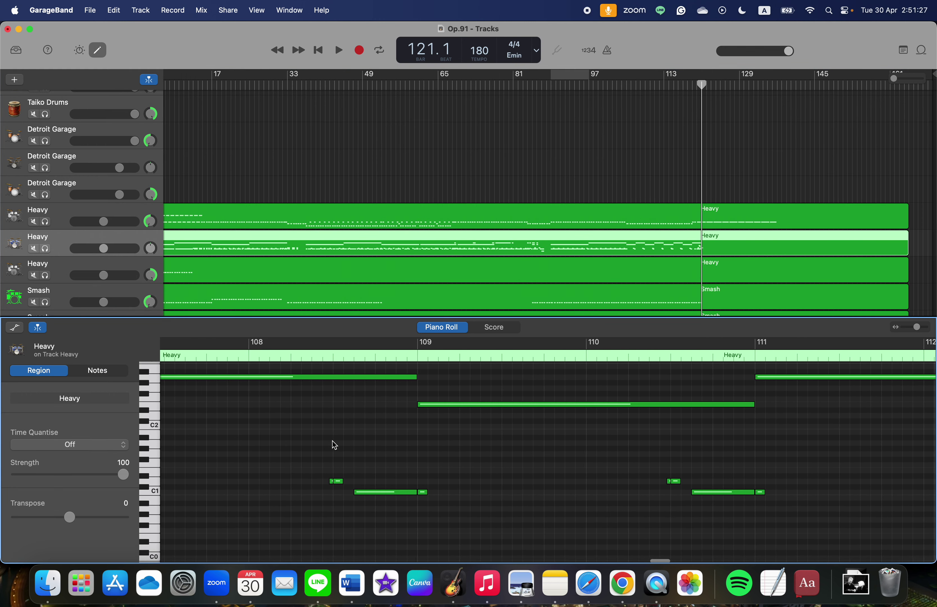
{"action": "scroll", "coordinate": [334, 444], "scroll_direction": "left", "scroll_amount": 15}
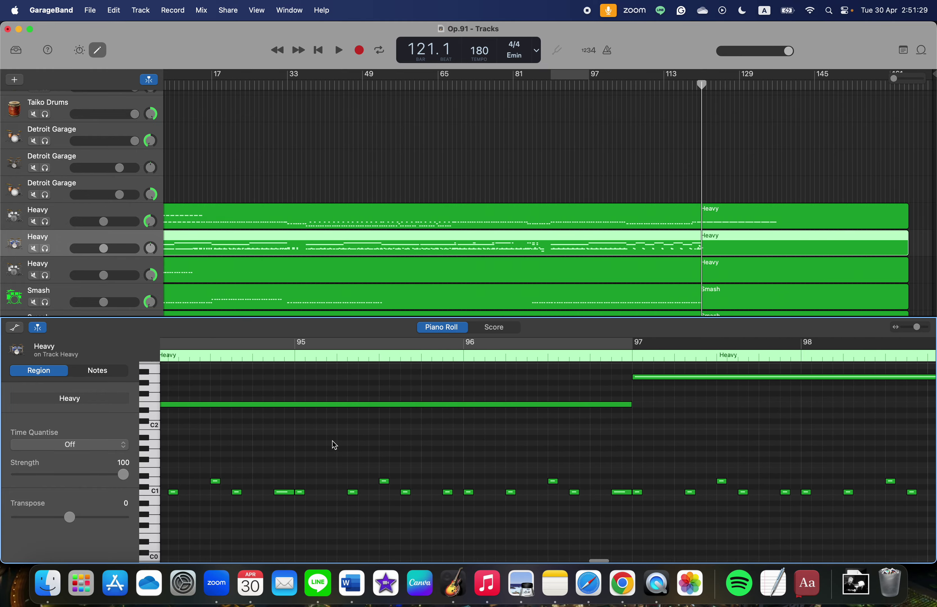
{"action": "scroll", "coordinate": [334, 445], "scroll_direction": "left", "scroll_amount": 4}
{"action": "left_click_drag", "start_coordinate": [335, 445], "coordinate": [935, 413]}
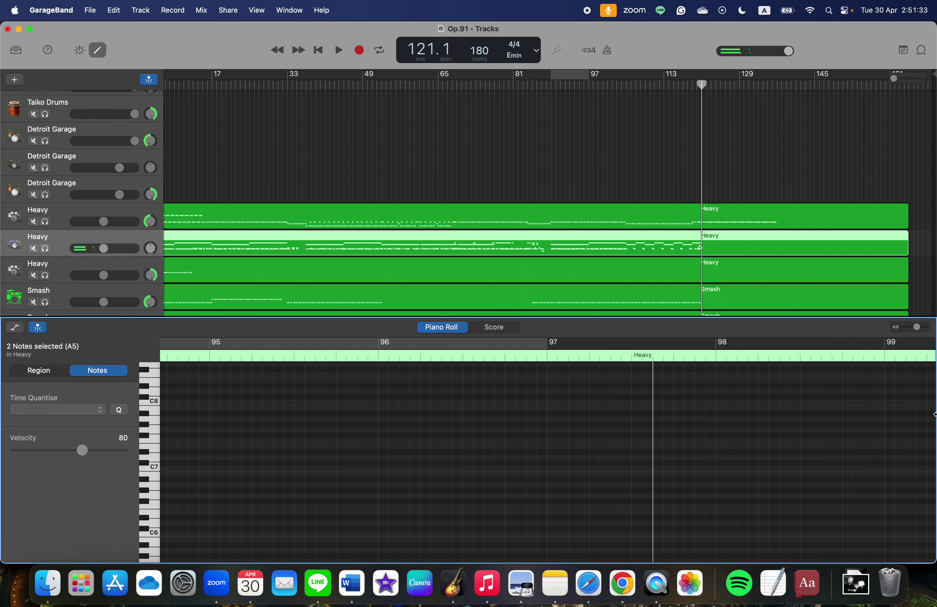
{"action": "key", "text": "period"}
{"action": "key", "text": "period"}
{"action": "key", "text": "period"}
{"action": "key", "text": "period"}
{"action": "key", "text": "period"}
{"action": "key", "text": "period"}
{"action": "key", "text": "period"}
{"action": "key", "text": "period"}
{"action": "key", "text": "period"}
{"action": "key", "text": "period"}
{"action": "key", "text": "period"}
{"action": "key", "text": "period"}
{"action": "key", "text": "period"}
{"action": "key", "text": "period"}
{"action": "key", "text": "period"}
{"action": "key", "text": "period"}
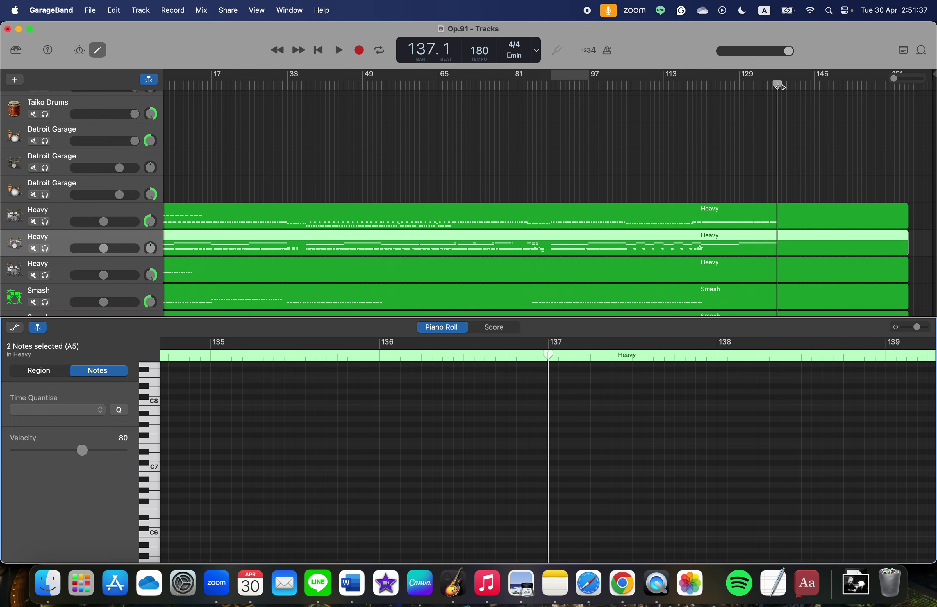
Set the playhead to bar 121 and add a C1 note at the start of that bar on the second Heavy track.
{"action": "left_click_drag", "start_coordinate": [779, 86], "coordinate": [702, 90]}
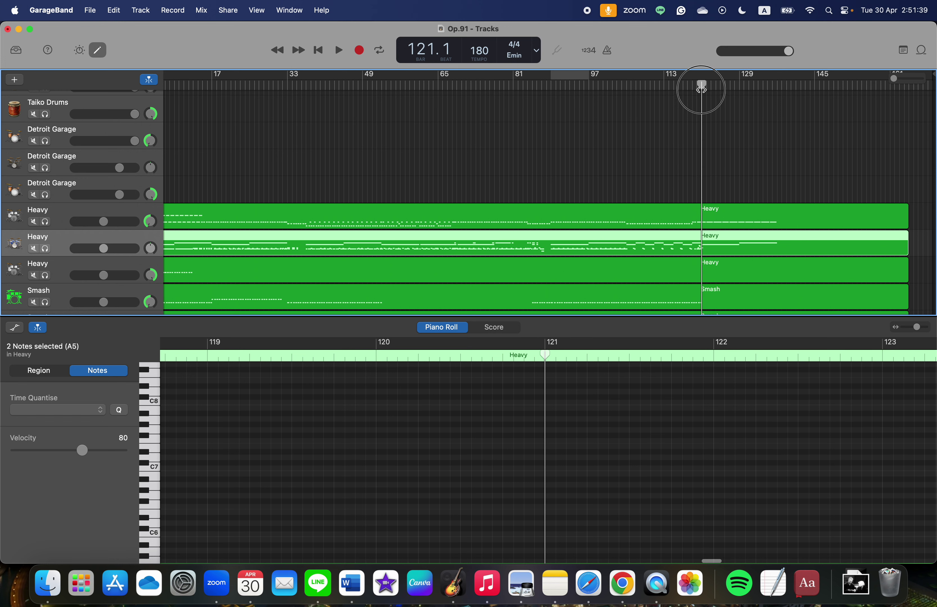
{"action": "scroll", "coordinate": [624, 524], "scroll_direction": "down", "scroll_amount": 15}
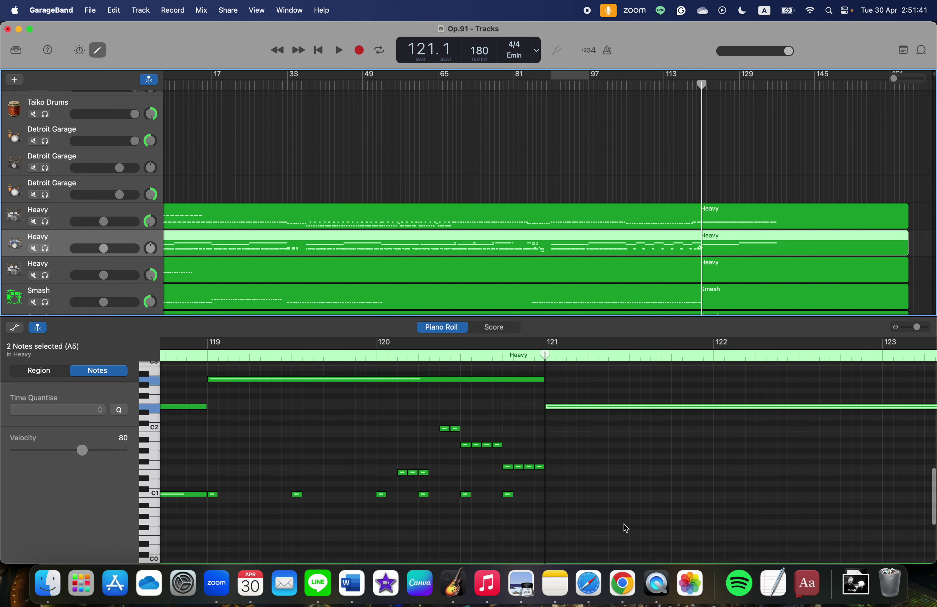
{"action": "scroll", "coordinate": [624, 524], "scroll_direction": "down", "scroll_amount": 2}
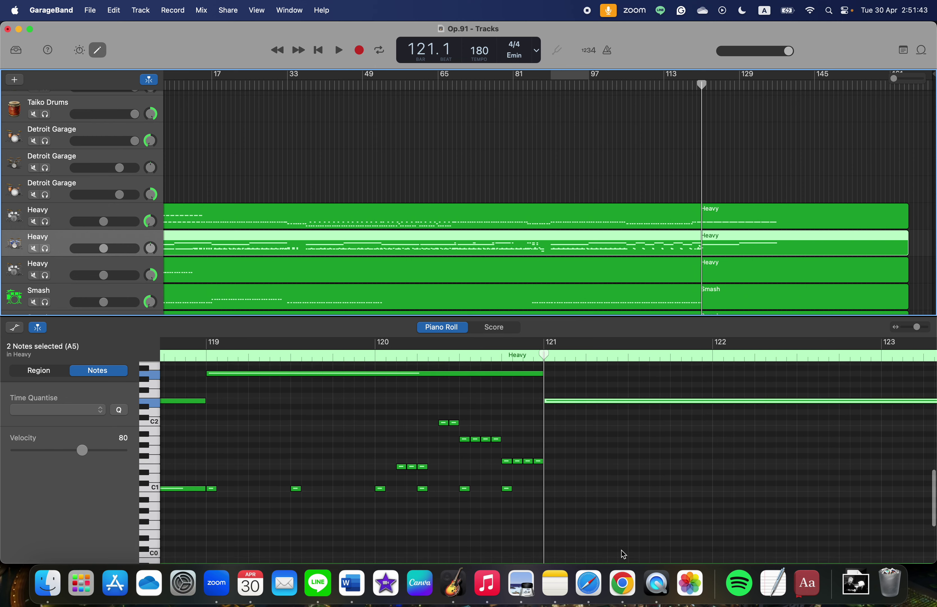
{"action": "scroll", "coordinate": [622, 550], "scroll_direction": "up", "scroll_amount": 1}
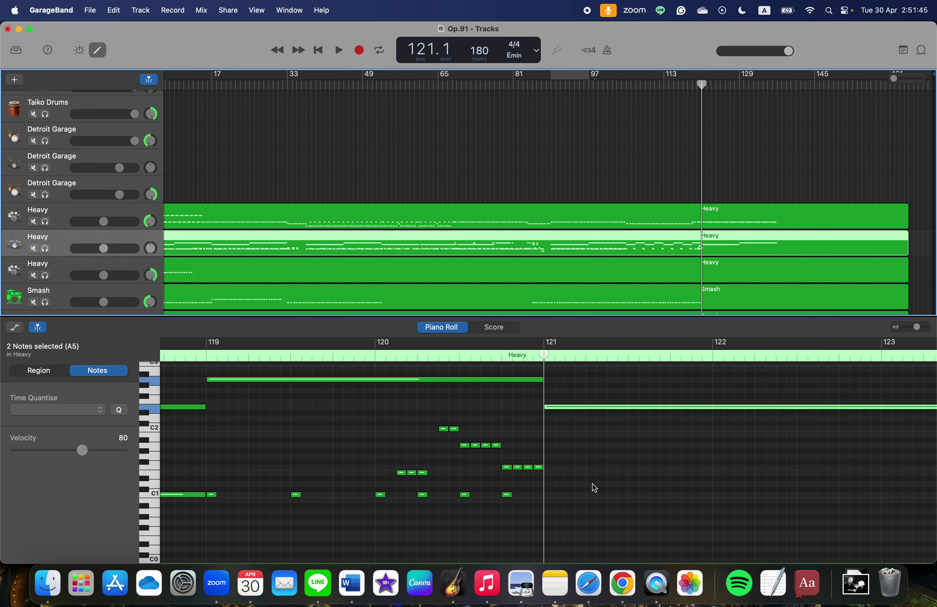
{"action": "scroll", "coordinate": [590, 486], "scroll_direction": "down", "scroll_amount": 4}
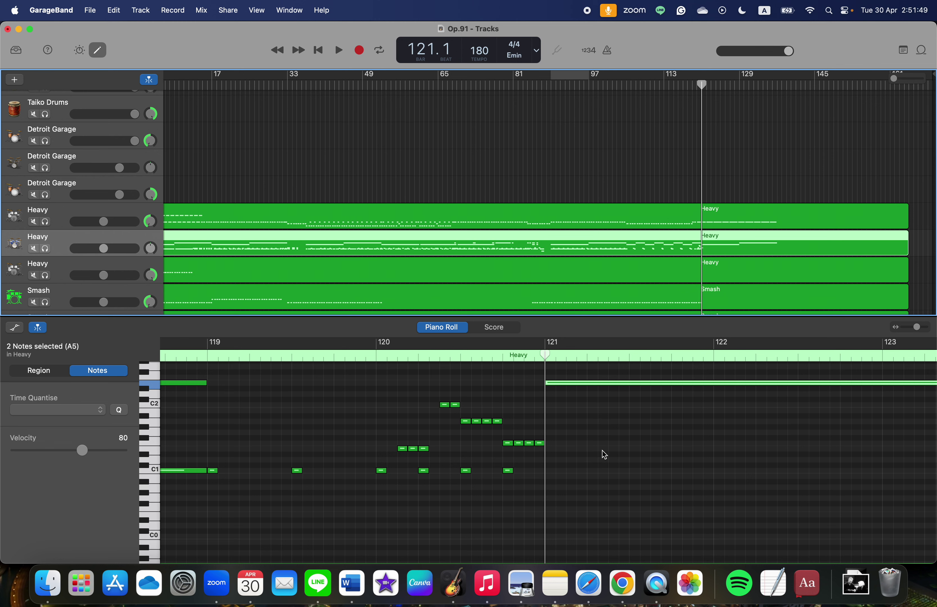
{"action": "left_click", "coordinate": [384, 469]}
{"action": "scroll", "coordinate": [384, 469], "scroll_direction": "left", "scroll_amount": 5}
{"action": "scroll", "coordinate": [383, 469], "scroll_direction": "left", "scroll_amount": 2}
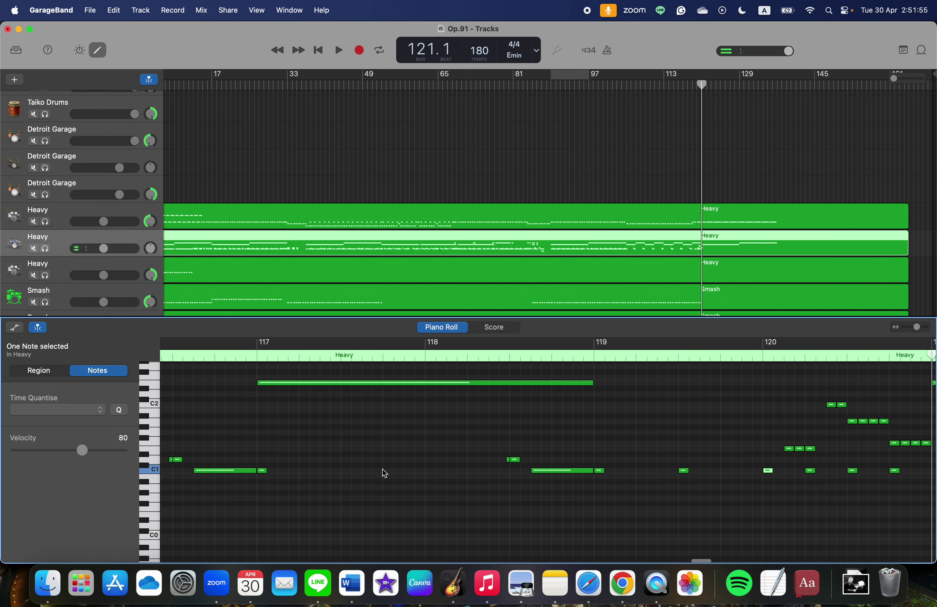
{"action": "scroll", "coordinate": [383, 469], "scroll_direction": "right", "scroll_amount": 3}
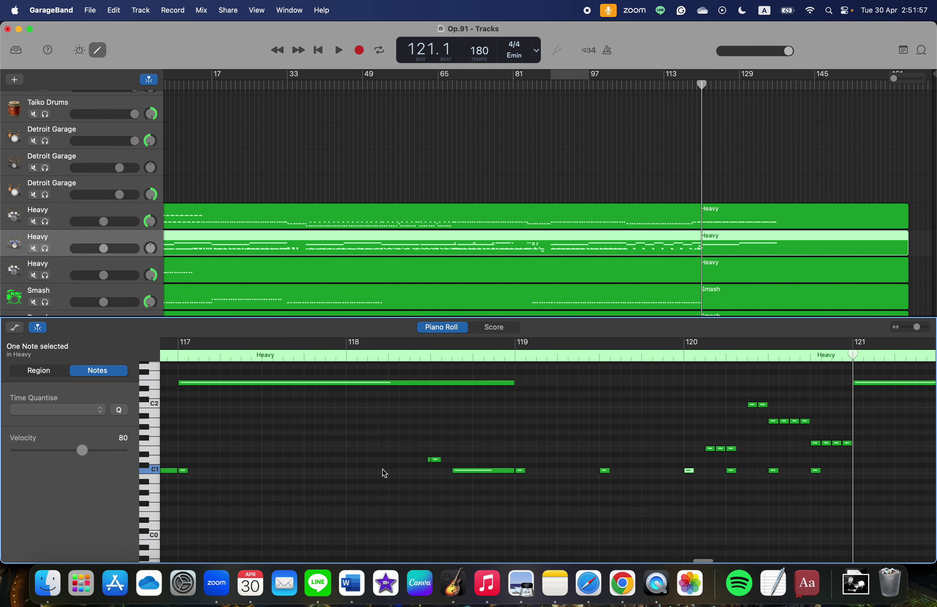
{"action": "scroll", "coordinate": [383, 469], "scroll_direction": "right", "scroll_amount": 6}
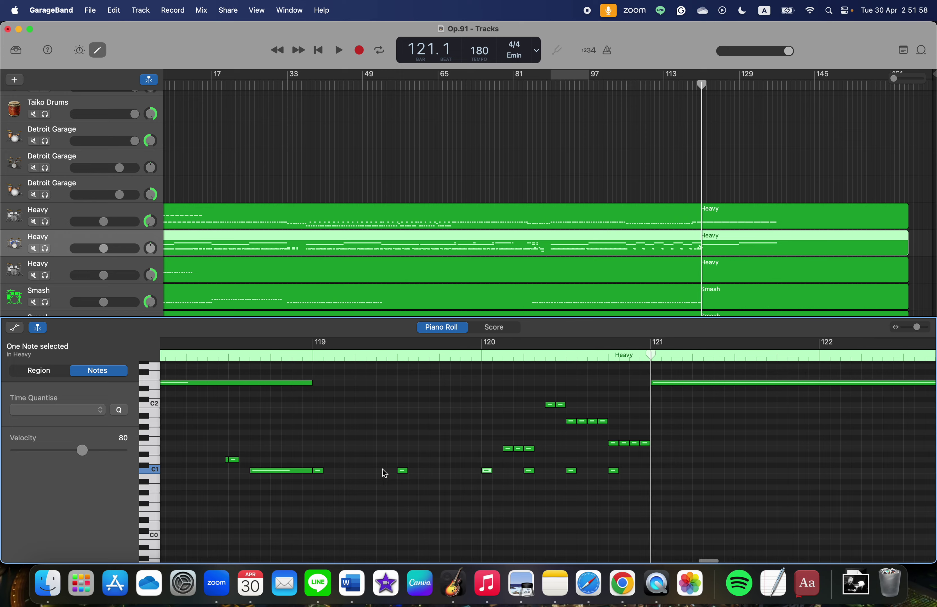
{"action": "right_click", "coordinate": [515, 473]}
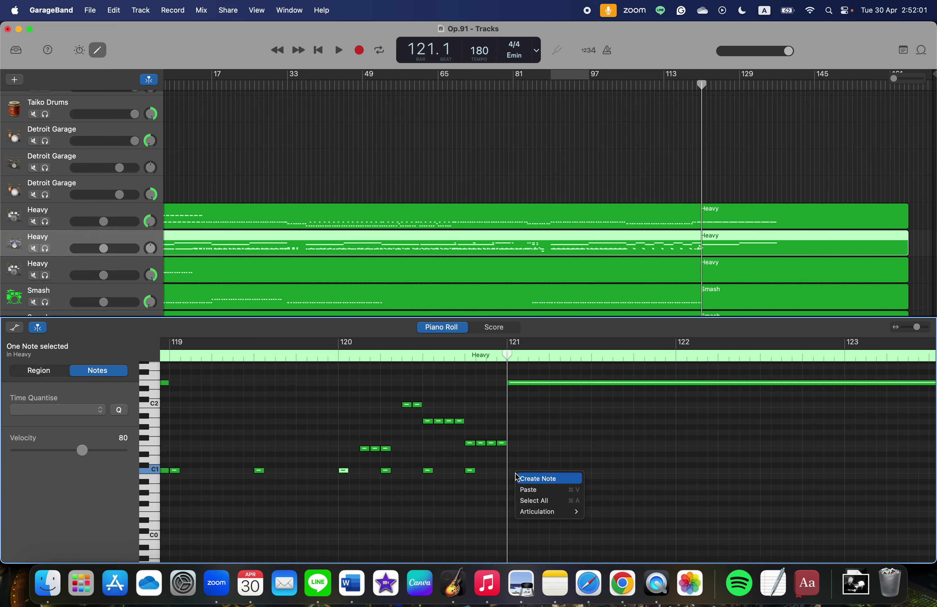
{"action": "left_click", "coordinate": [518, 477]}
Fill out bar 121 with D1 notes on beats 2 and 4 and C1 notes on the off-beats of beats 2, 3 and 4.
{"action": "right_click", "coordinate": [554, 459]}
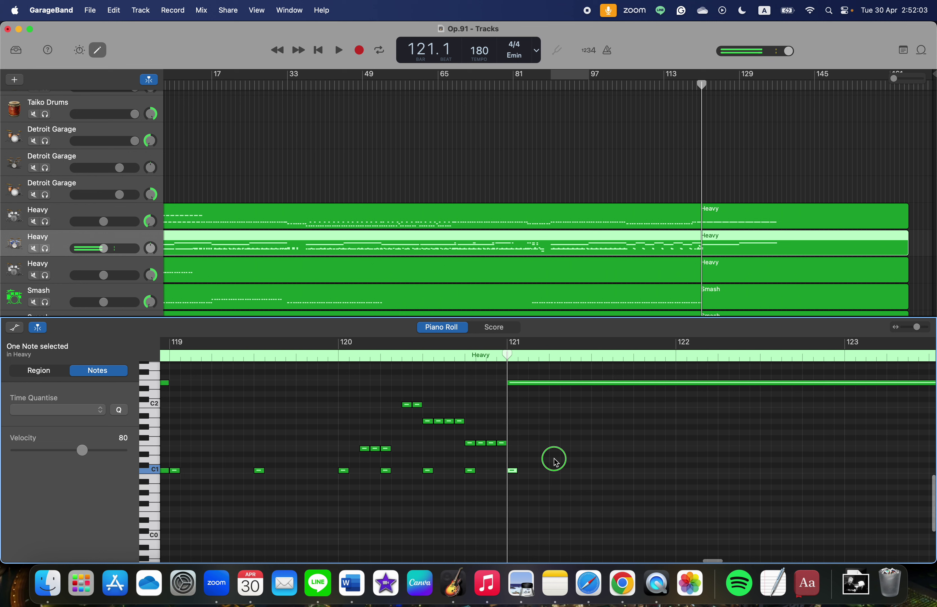
{"action": "left_click", "coordinate": [557, 463]}
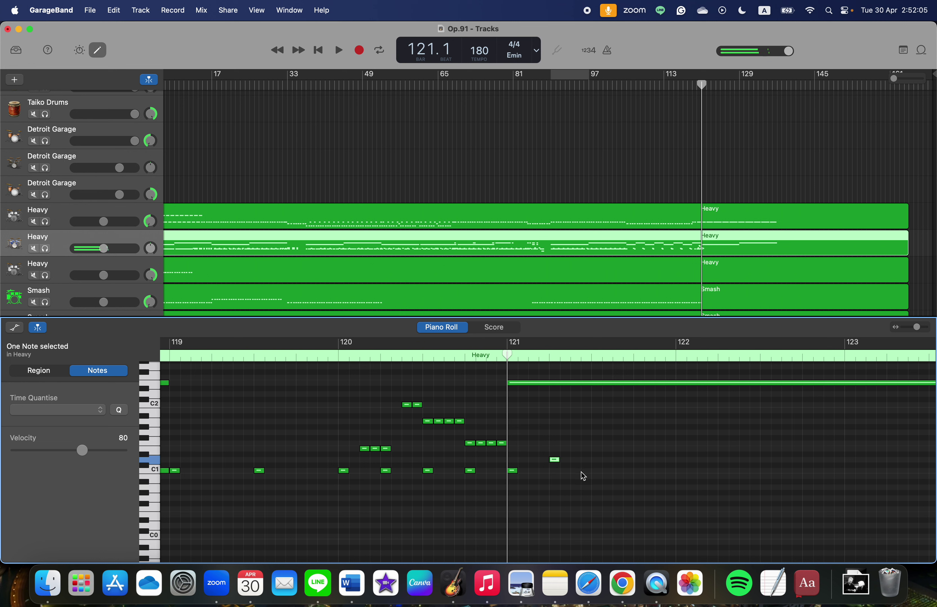
{"action": "right_click", "coordinate": [577, 473]}
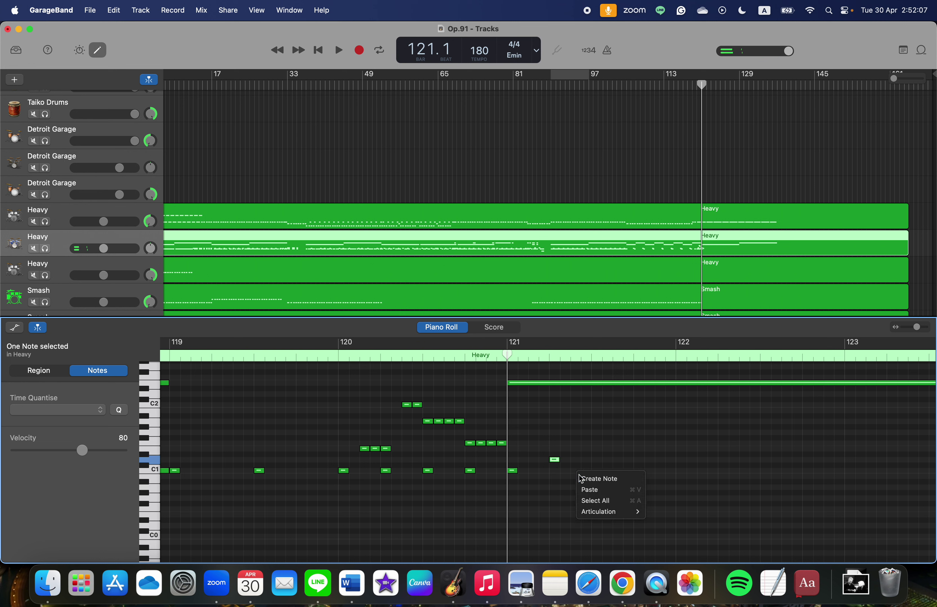
{"action": "left_click", "coordinate": [582, 478]}
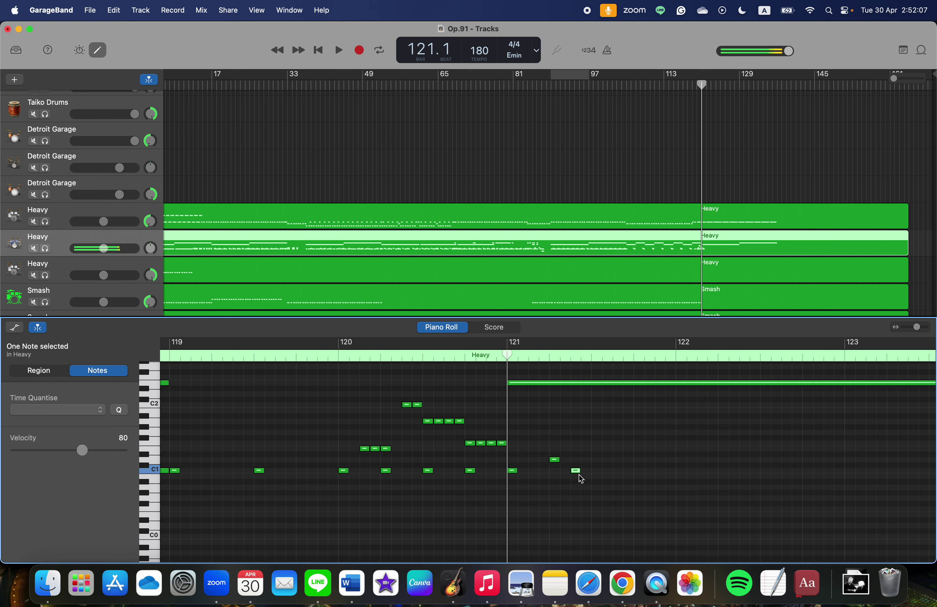
{"action": "right_click", "coordinate": [616, 476]}
{"action": "left_click", "coordinate": [622, 479]}
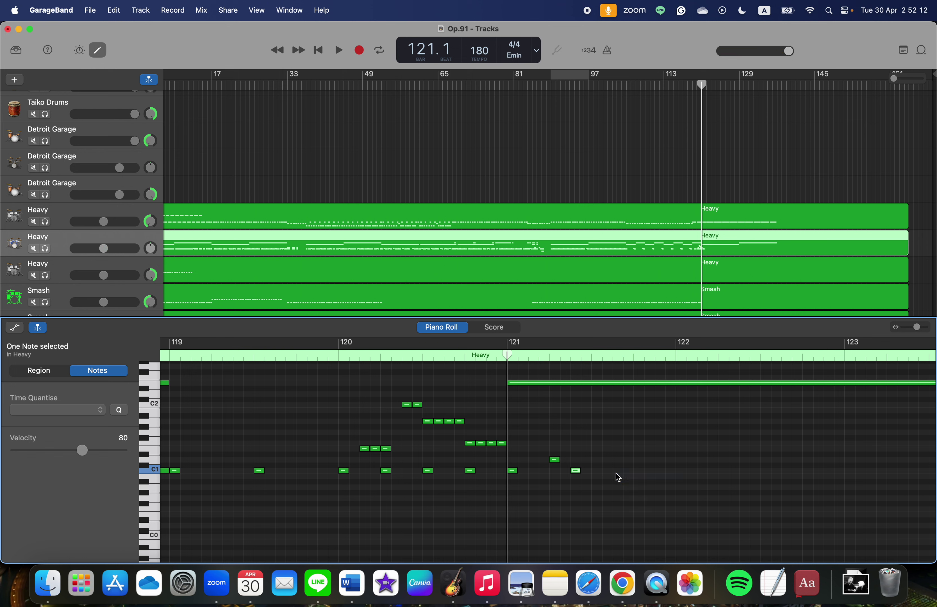
{"action": "right_click", "coordinate": [638, 458]}
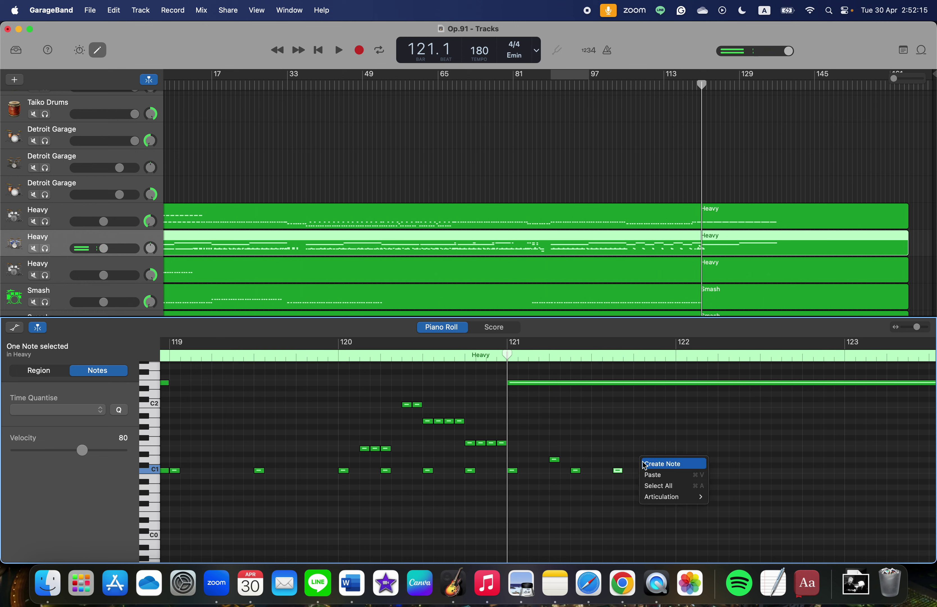
{"action": "left_click", "coordinate": [649, 462]}
{"action": "right_click", "coordinate": [660, 477]}
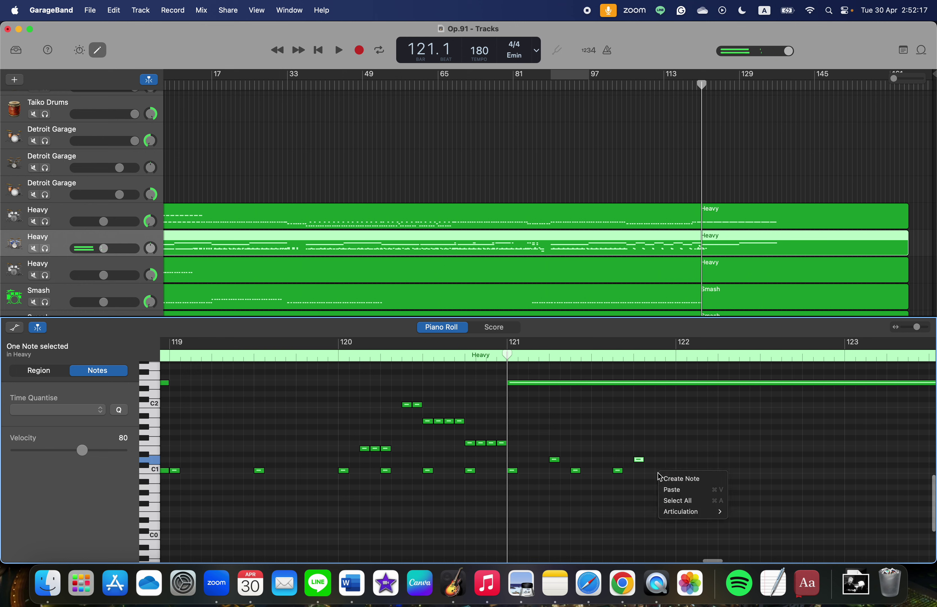
{"action": "left_click", "coordinate": [670, 477]}
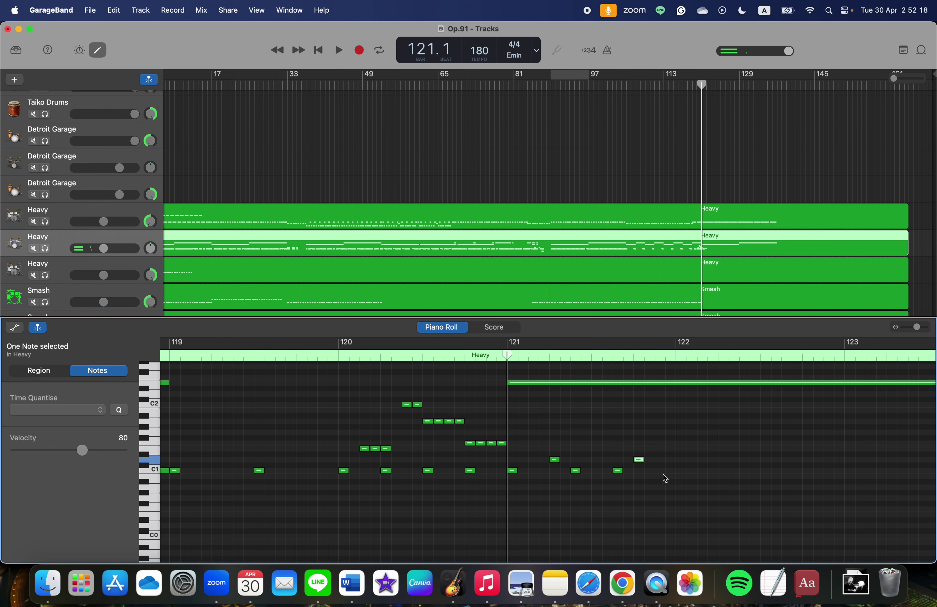
Start bar 122 of the second Heavy track with a C1 note on beat 1 and a D1 note on beat 2.
{"action": "right_click", "coordinate": [683, 475]}
{"action": "left_click", "coordinate": [692, 476]}
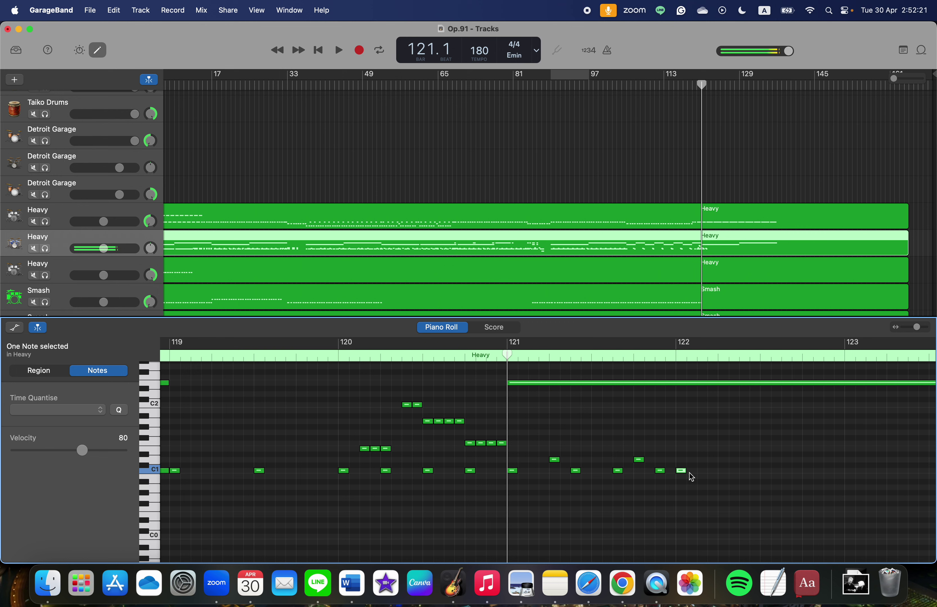
{"action": "right_click", "coordinate": [724, 466]}
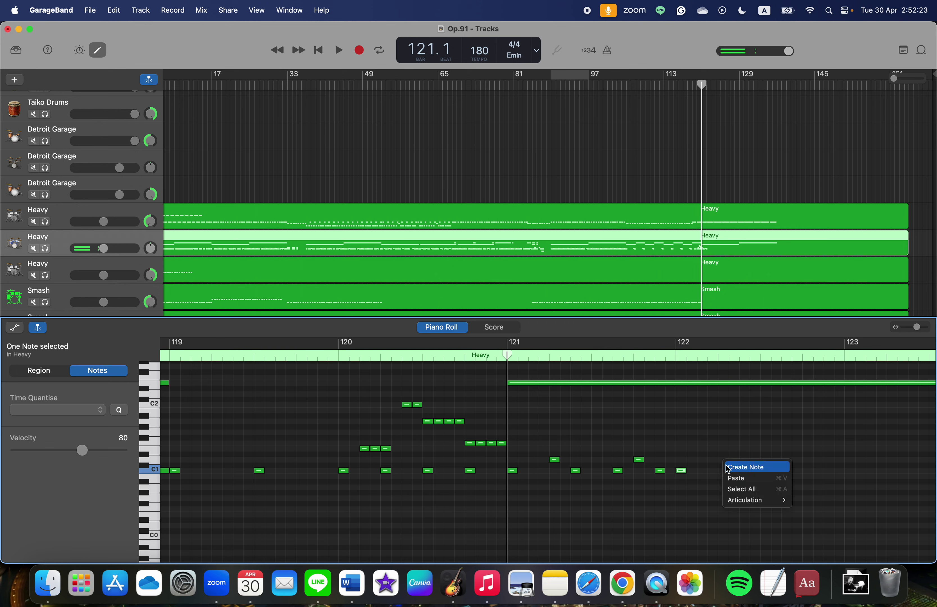
{"action": "left_click", "coordinate": [733, 467]}
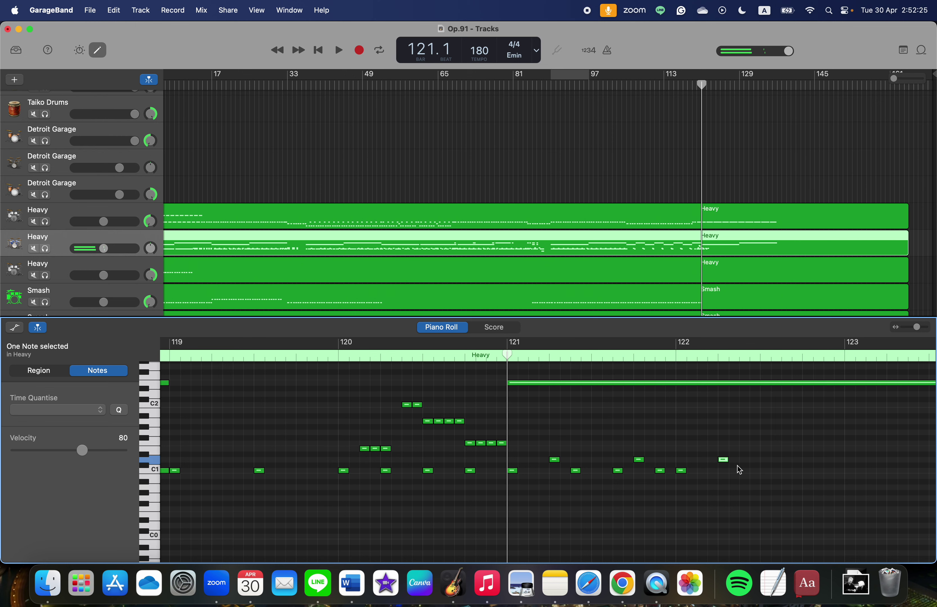
Complete bar 122 with B0 notes on beat 3 and the off-beats of beats 3 and 4, plus a D1 note on beat 4.
{"action": "scroll", "coordinate": [755, 470], "scroll_direction": "up", "scroll_amount": 1}
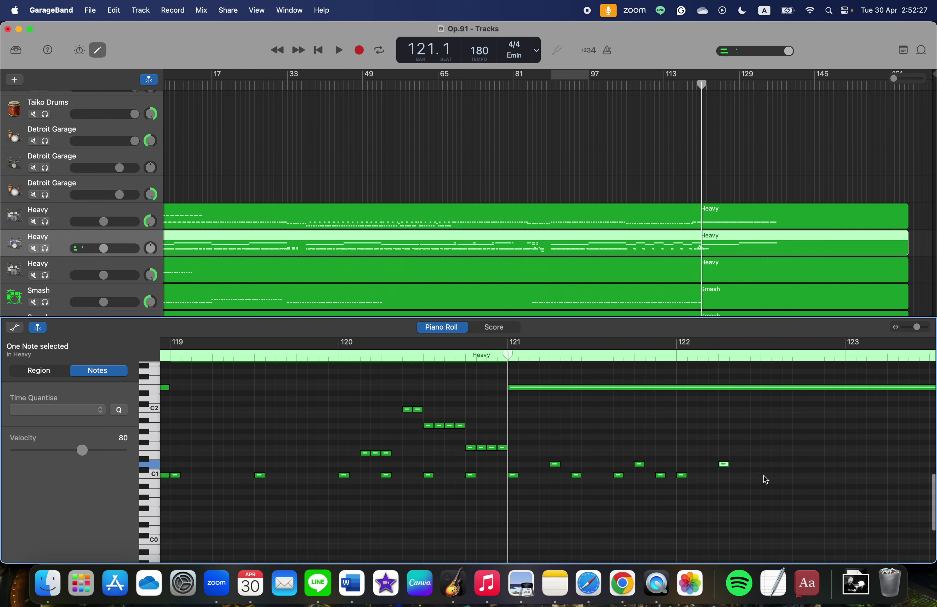
{"action": "right_click", "coordinate": [766, 483]}
{"action": "left_click", "coordinate": [774, 485]}
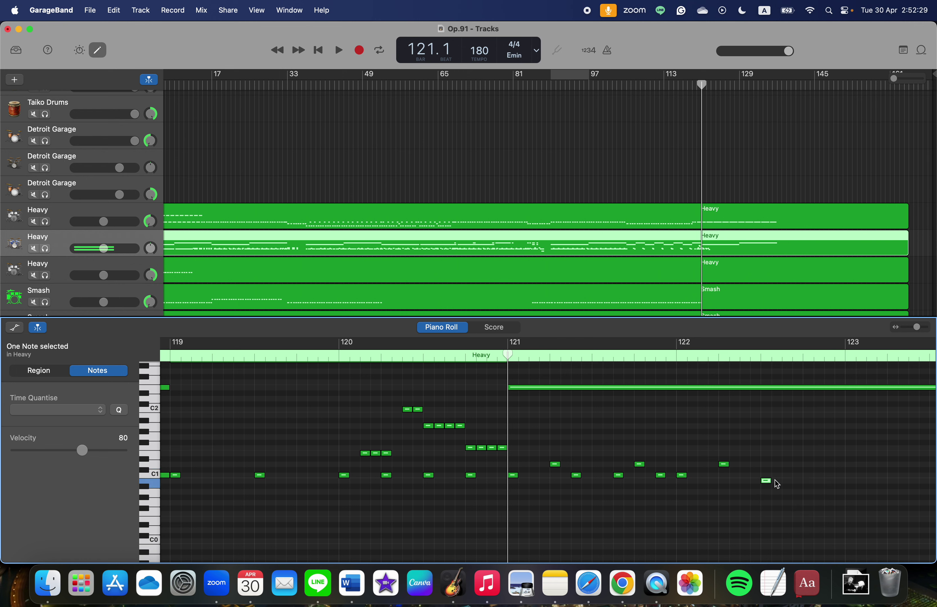
{"action": "right_click", "coordinate": [788, 484]}
{"action": "left_click", "coordinate": [795, 485]}
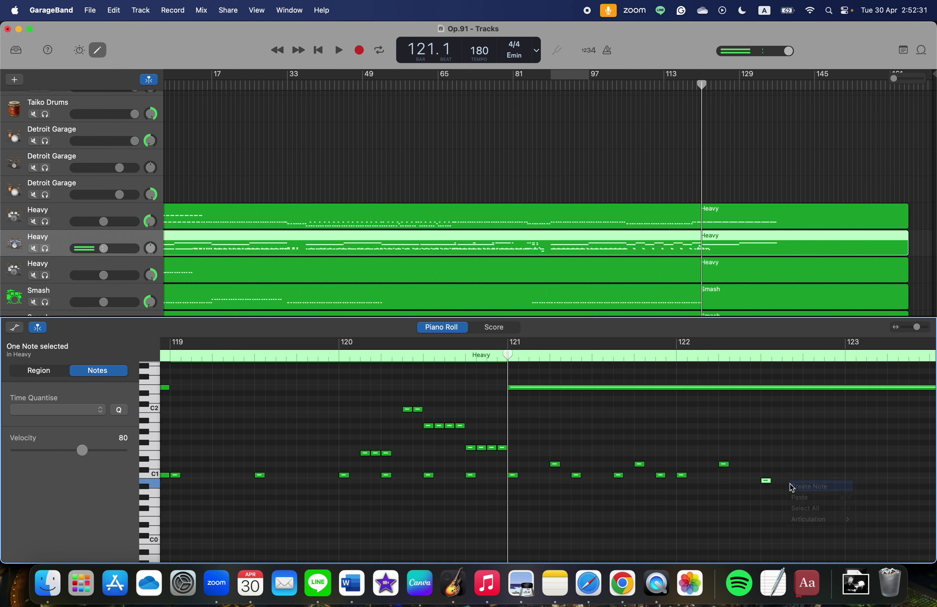
{"action": "right_click", "coordinate": [808, 466]}
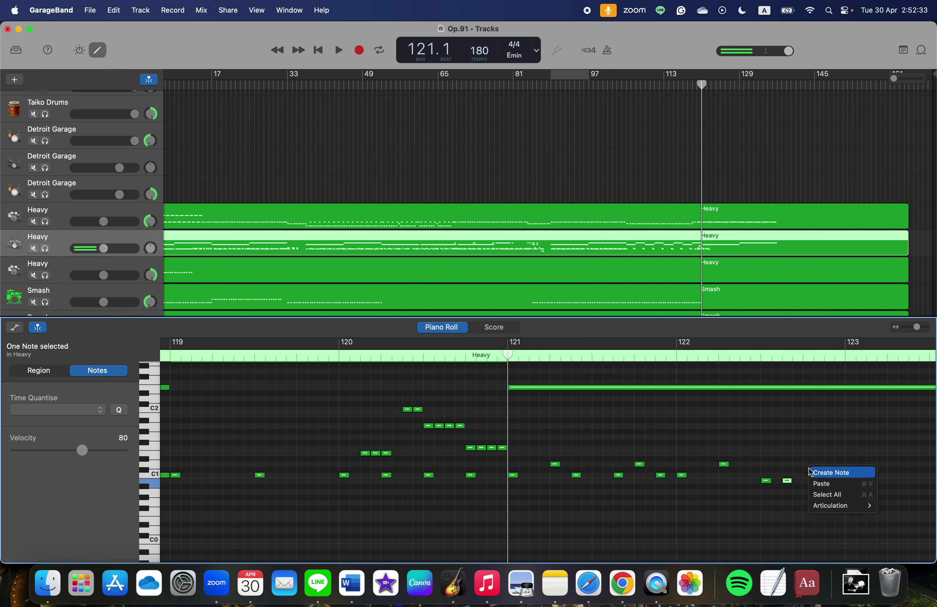
{"action": "left_click", "coordinate": [811, 472]}
{"action": "right_click", "coordinate": [824, 482]}
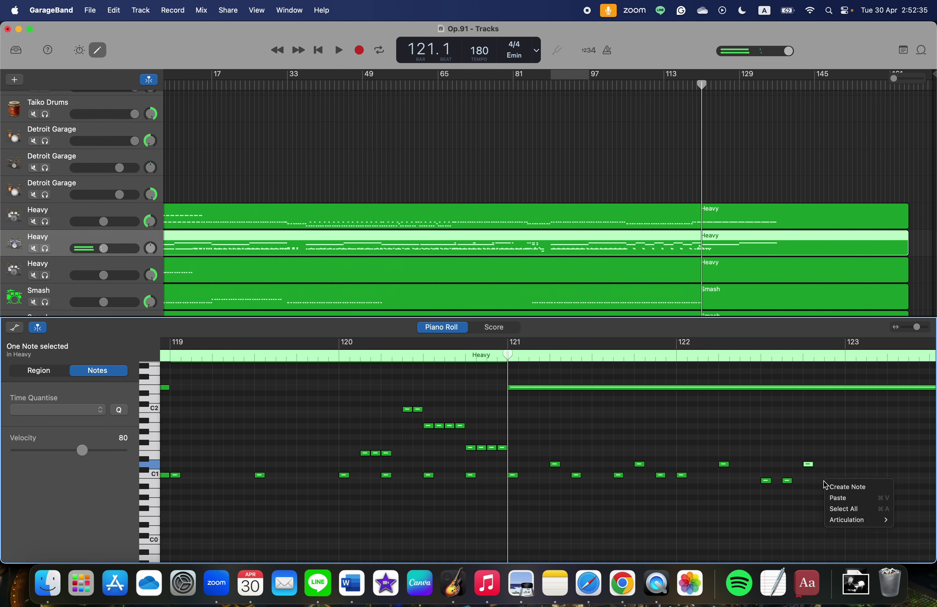
{"action": "left_click", "coordinate": [828, 486]}
Lengthen the last B0 note of bar 122 so that it ends at bar 123.
{"action": "scroll", "coordinate": [831, 490], "scroll_direction": "right", "scroll_amount": 5}
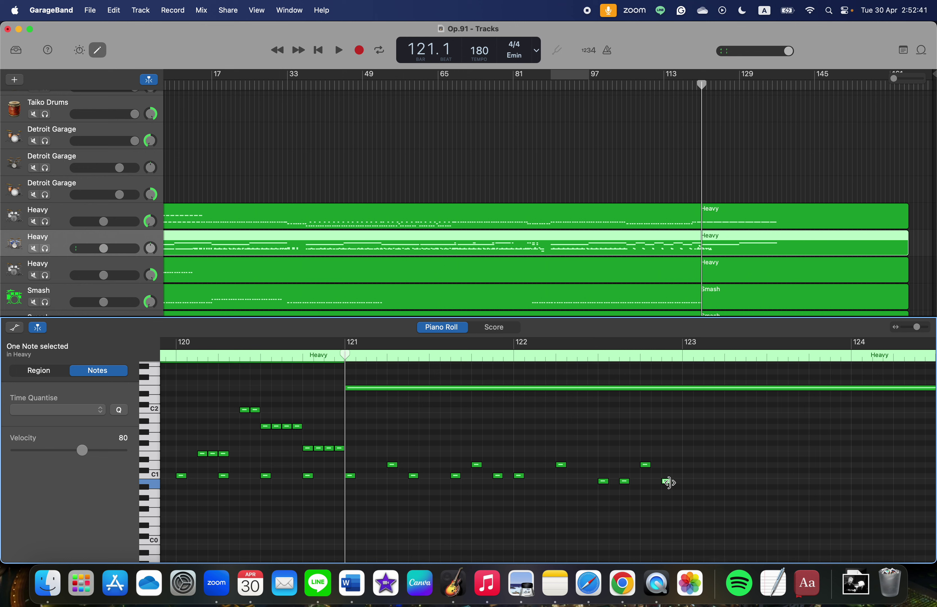
{"action": "left_click", "coordinate": [670, 482]}
{"action": "left_click_drag", "start_coordinate": [671, 482], "coordinate": [682, 482]}
Copy the short drum notes of bars 121 and 122, paste them at bar 123, and return the playhead to bar 121.
{"action": "left_click_drag", "start_coordinate": [354, 431], "coordinate": [673, 513]}
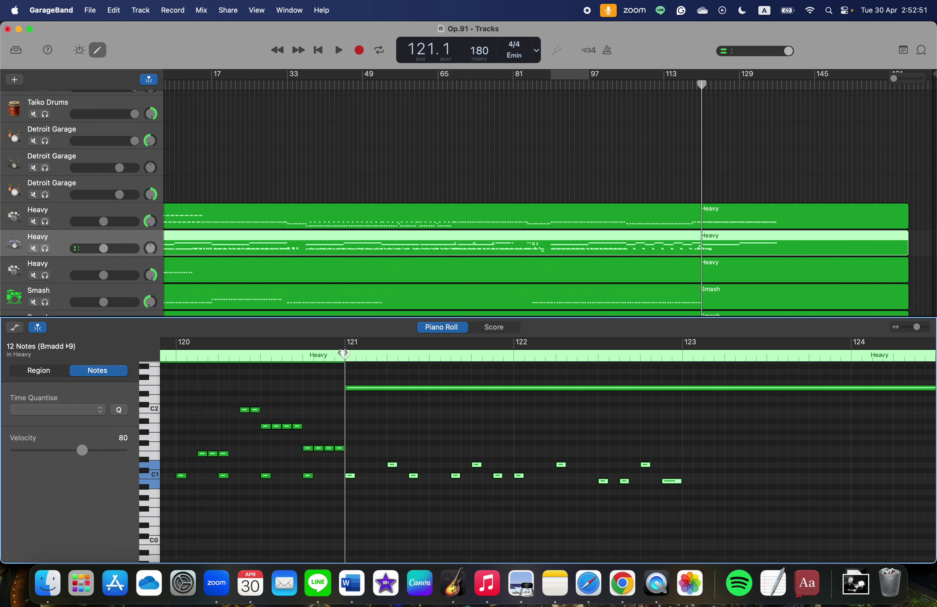
{"action": "scroll", "coordinate": [343, 352], "scroll_direction": "left", "scroll_amount": 1}
{"action": "left_click_drag", "start_coordinate": [344, 357], "coordinate": [683, 399]}
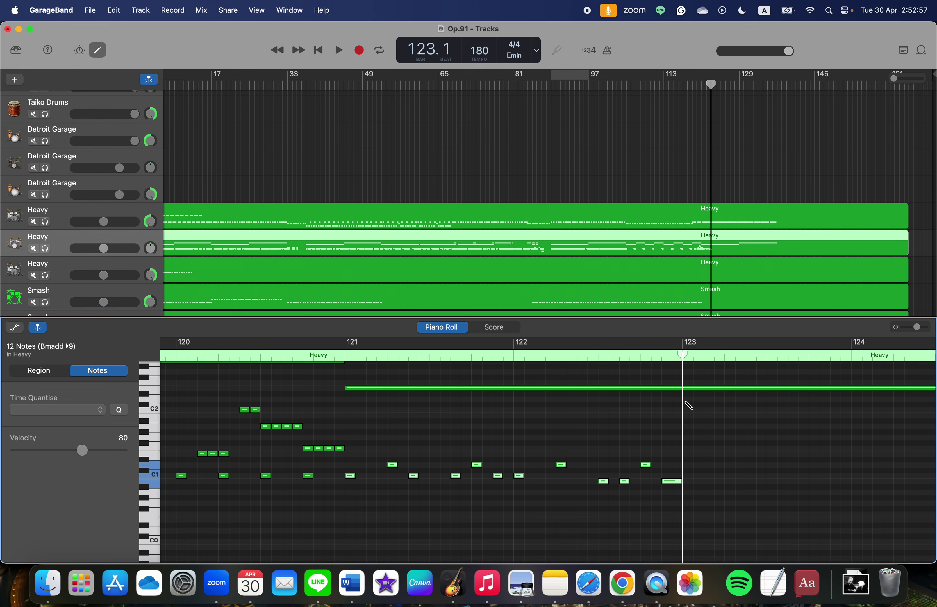
{"action": "scroll", "coordinate": [654, 203], "scroll_direction": "up", "scroll_amount": 10}
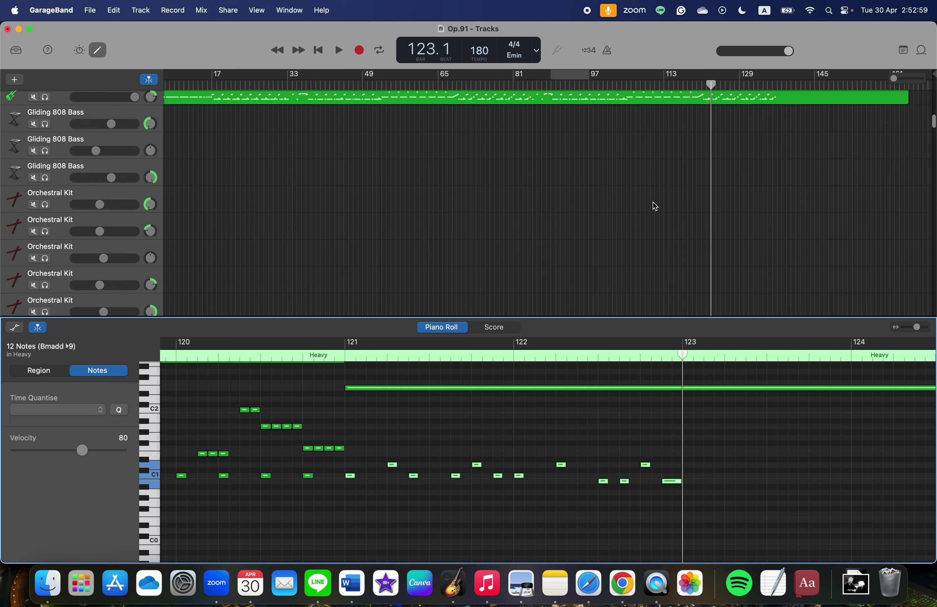
{"action": "scroll", "coordinate": [654, 203], "scroll_direction": "up", "scroll_amount": 10}
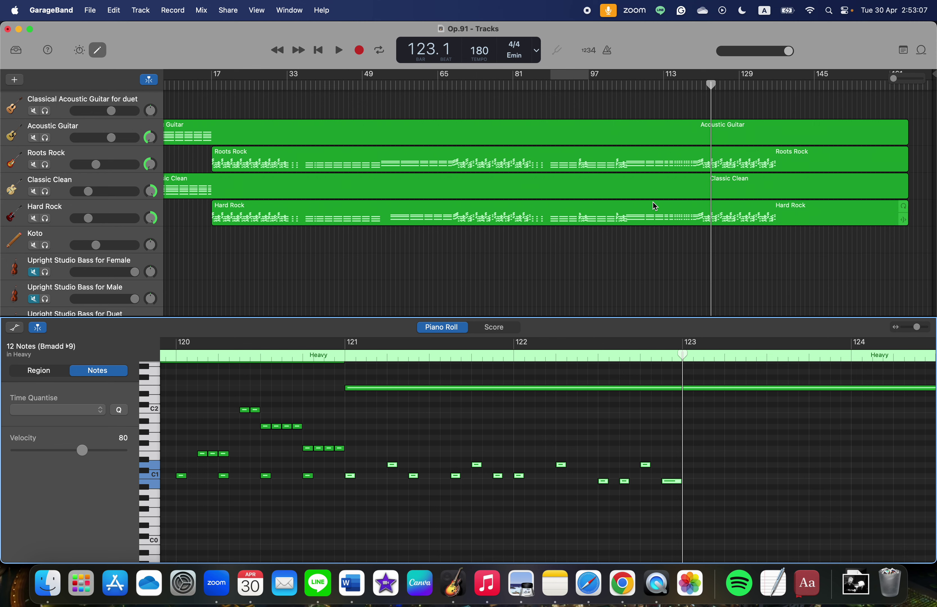
{"action": "key", "text": "Right"}
{"action": "key", "text": "Right"}
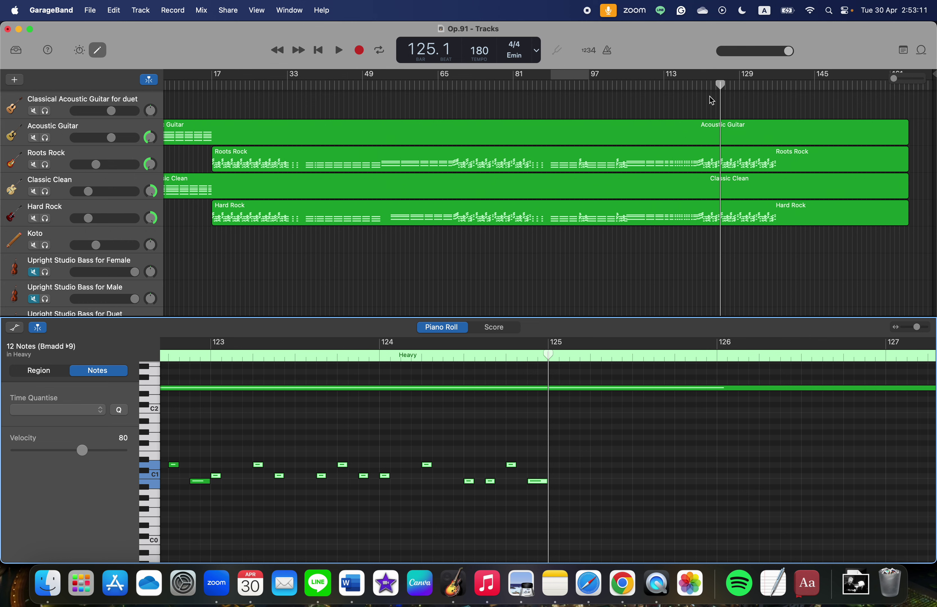
{"action": "left_click_drag", "start_coordinate": [719, 85], "coordinate": [702, 85]}
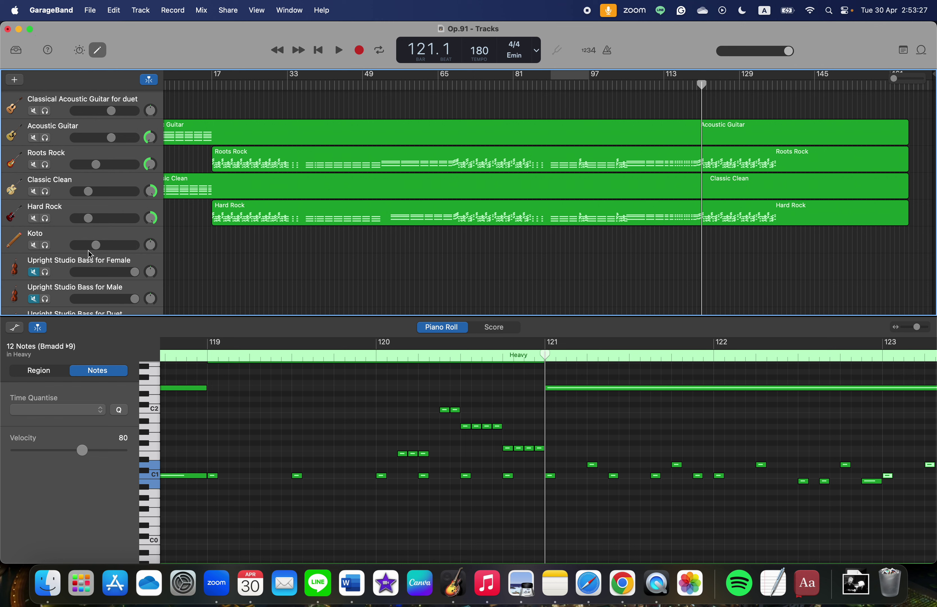
Quit the Zoom and Music apps running in the background.
{"action": "left_click", "coordinate": [228, 582]}
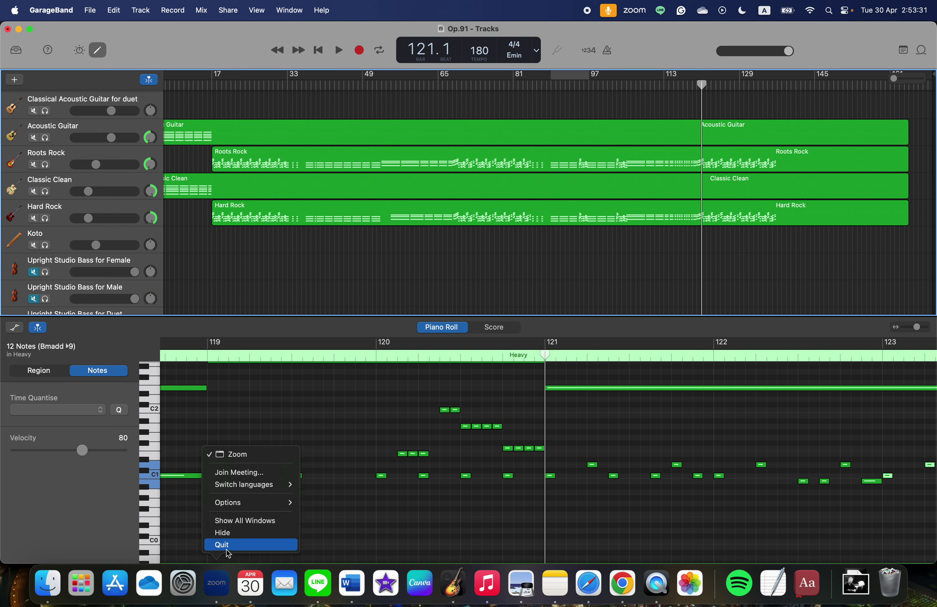
{"action": "left_click", "coordinate": [227, 549]}
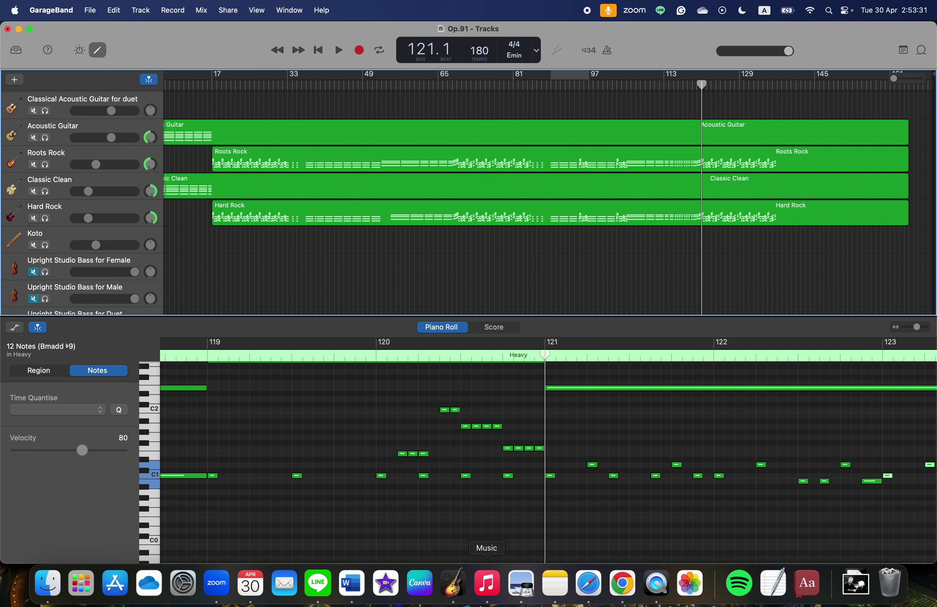
{"action": "right_click", "coordinate": [492, 590]}
{"action": "left_click", "coordinate": [495, 550]}
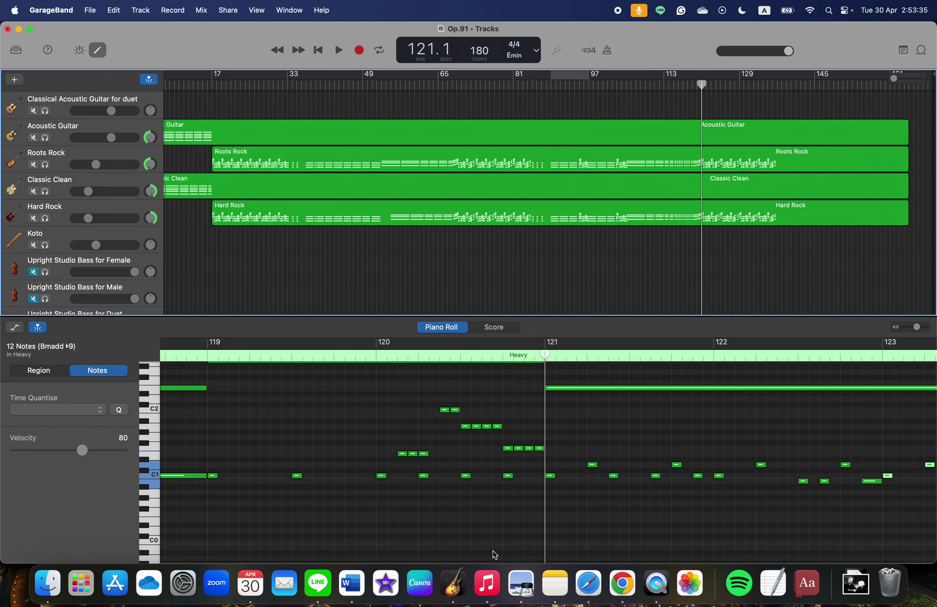
Switch the project window to full screen and play back the drum pattern from bar 121.
{"action": "key", "text": "space"}
{"action": "key", "text": "ctrl+super+f"}
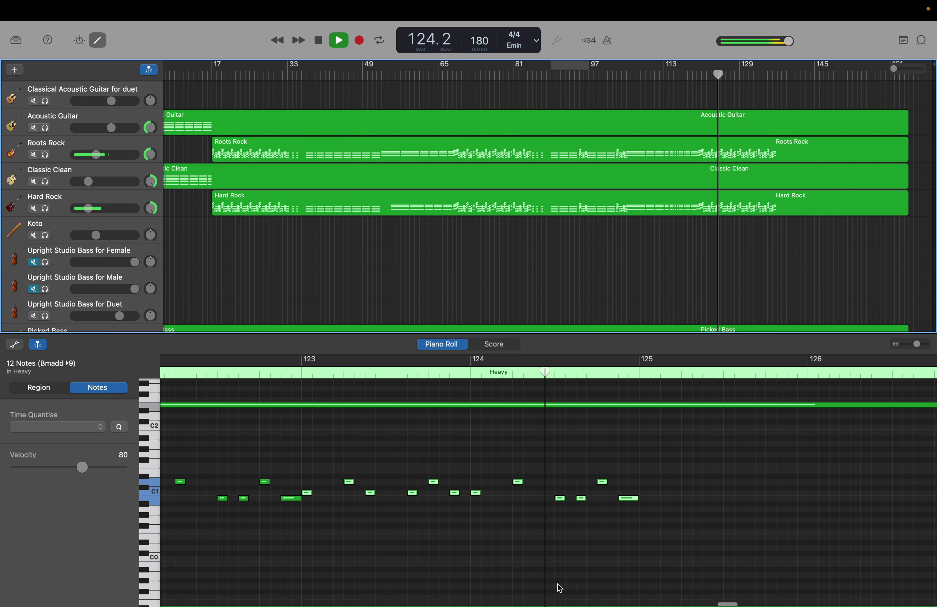
{"action": "key", "text": "space"}
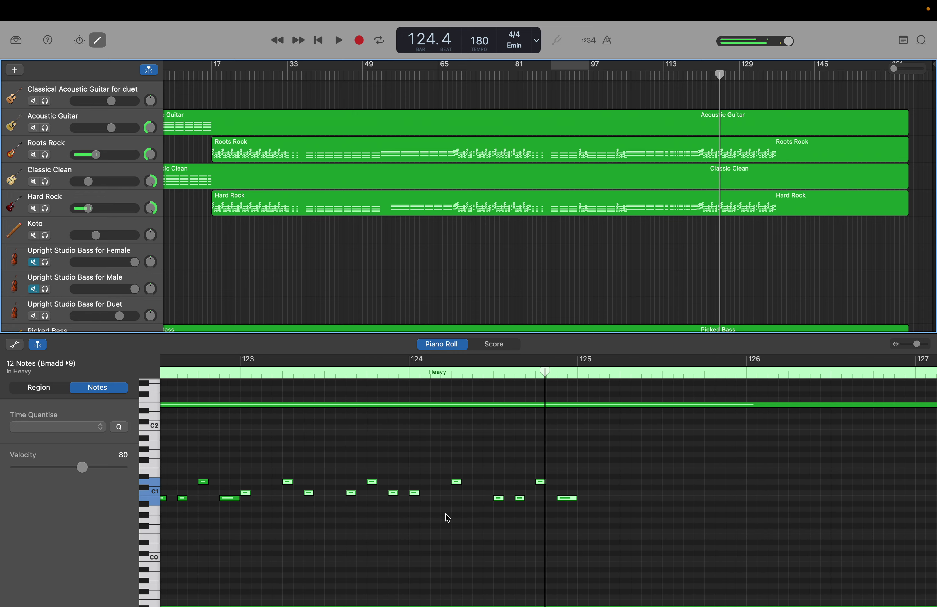
{"action": "left_click", "coordinate": [446, 513]}
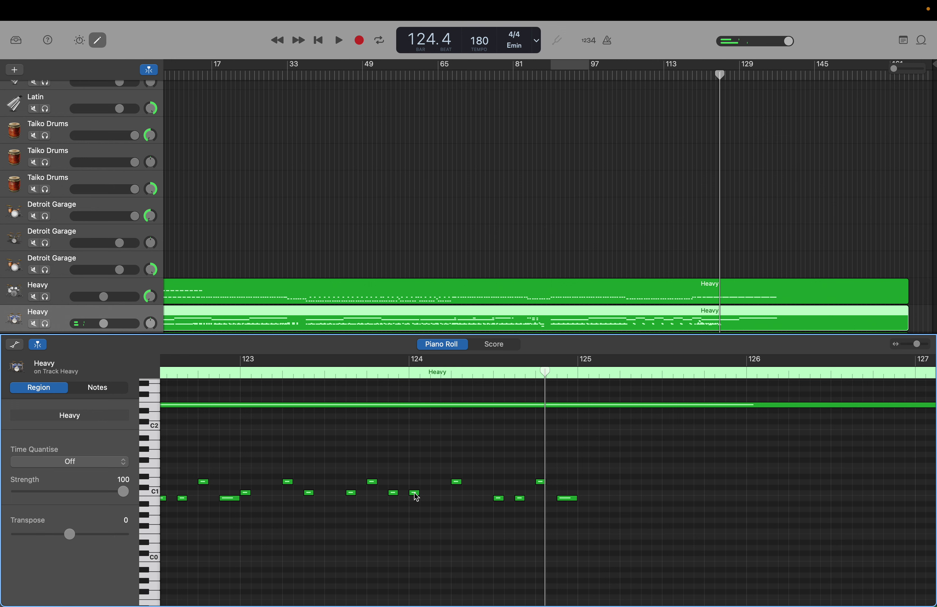
Copy the short drum notes of bars 121 to 124 and paste them at bars 125, 129 and 133.
{"action": "scroll", "coordinate": [564, 509], "scroll_direction": "left", "scroll_amount": 3}
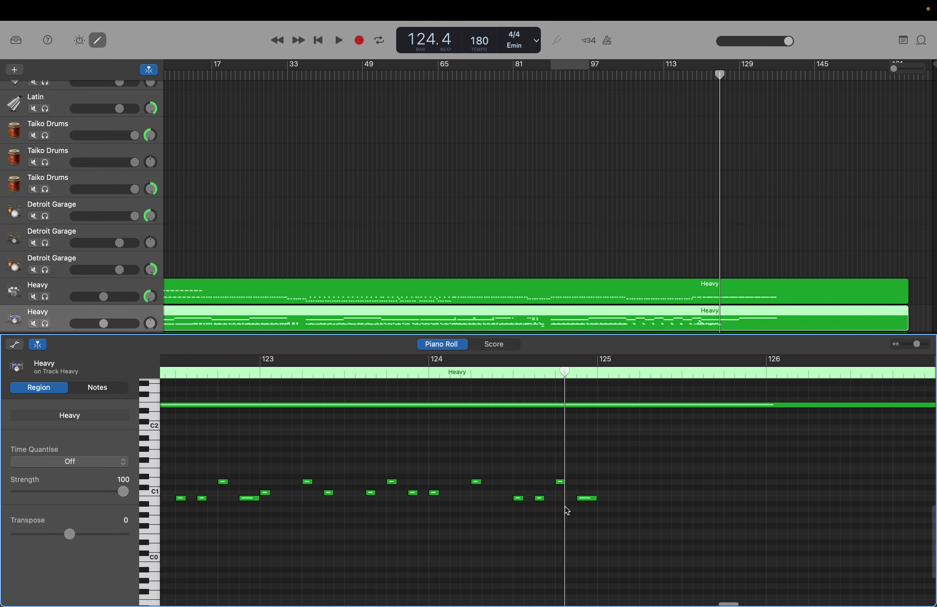
{"action": "scroll", "coordinate": [567, 511], "scroll_direction": "up", "scroll_amount": 1}
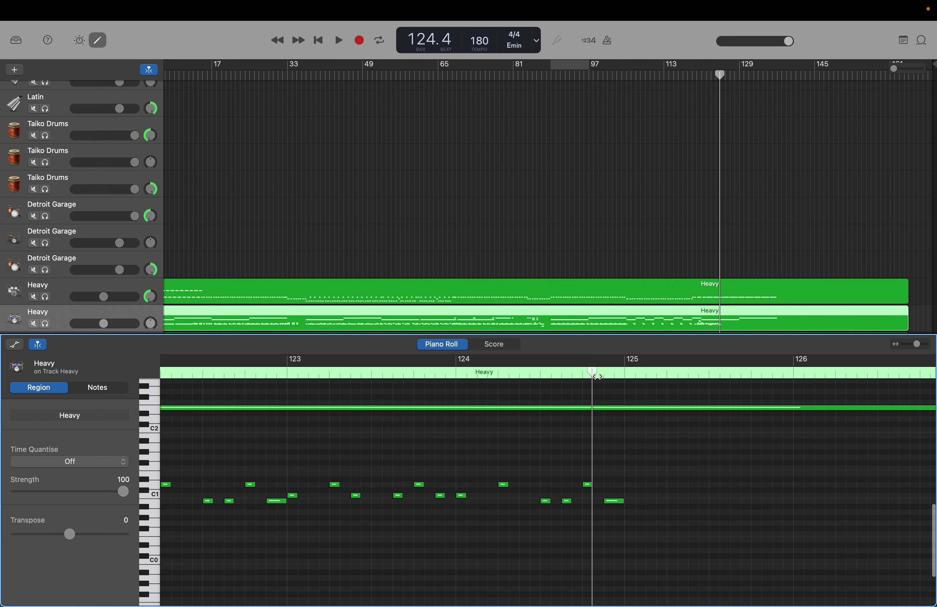
{"action": "left_click_drag", "start_coordinate": [594, 376], "coordinate": [624, 377]}
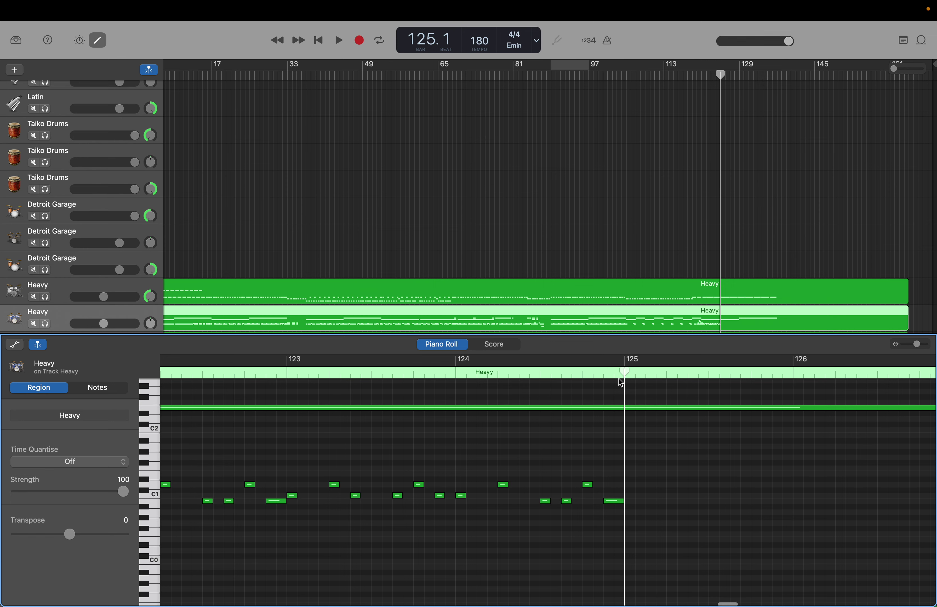
{"action": "scroll", "coordinate": [440, 443], "scroll_direction": "left", "scroll_amount": 10}
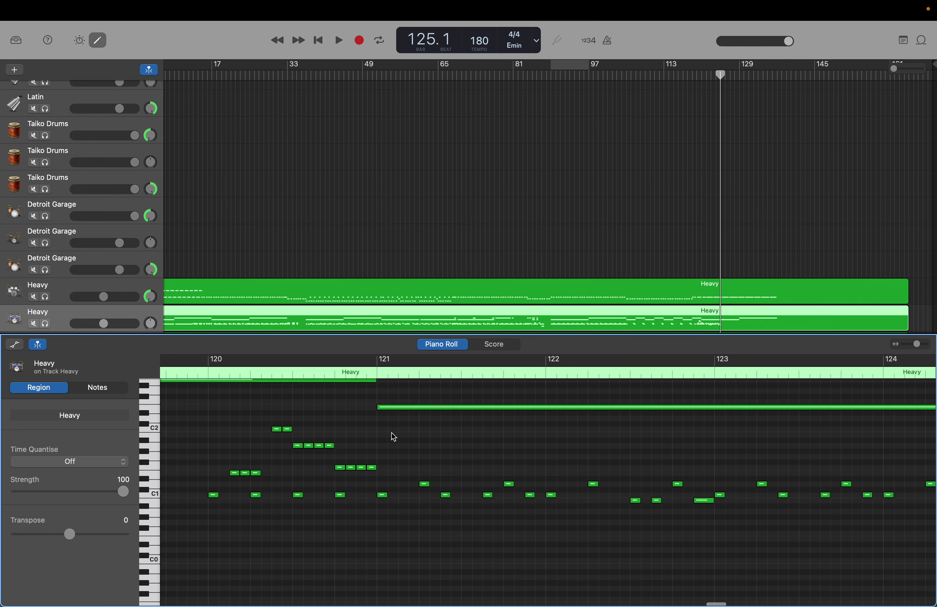
{"action": "left_click_drag", "start_coordinate": [381, 438], "coordinate": [775, 539]}
{"action": "key", "text": "period"}
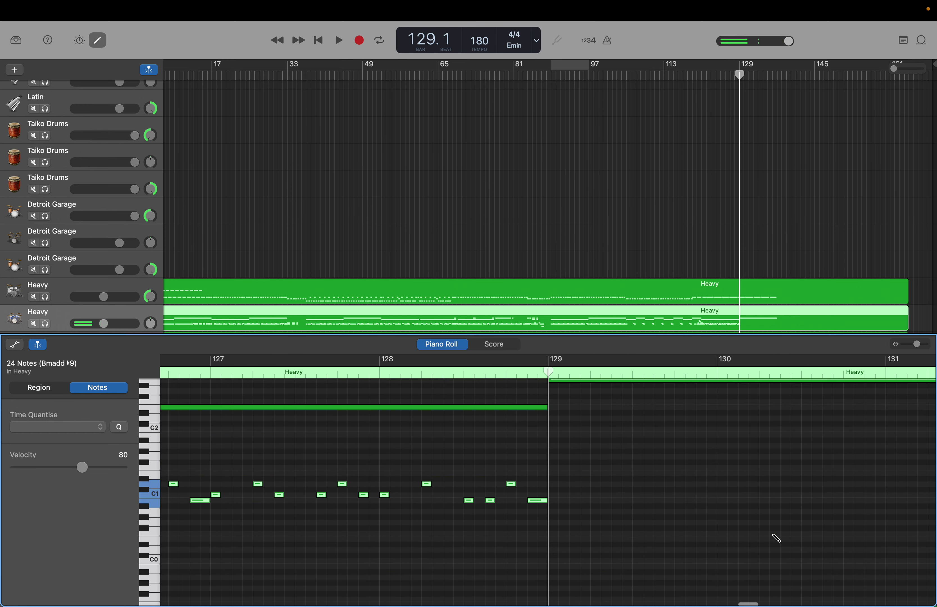
{"action": "key", "text": "period"}
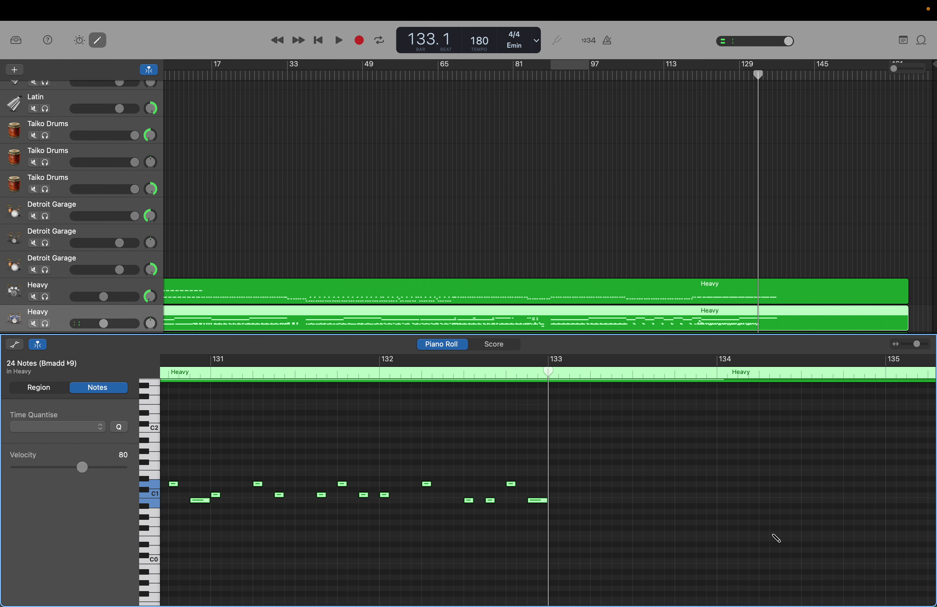
{"action": "key", "text": "period"}
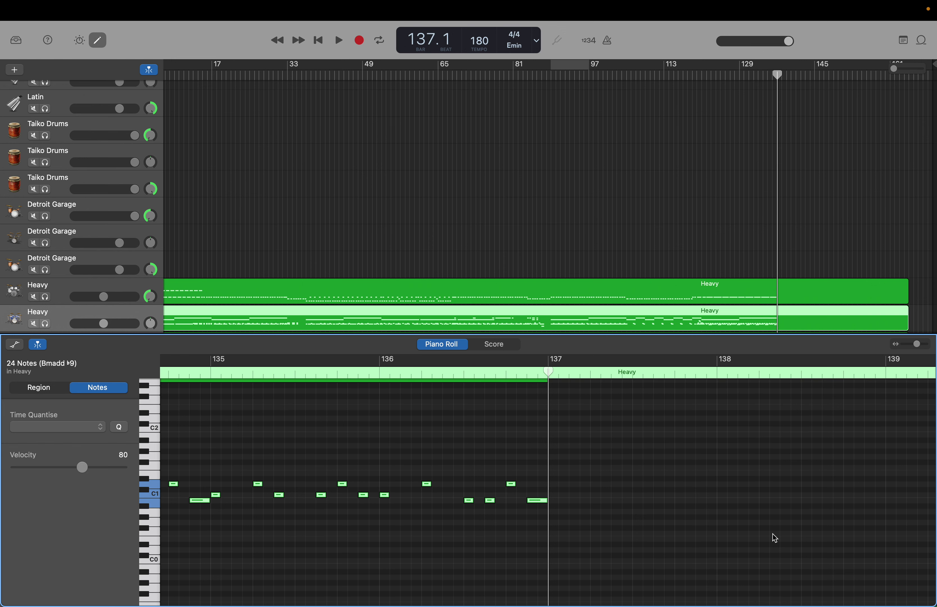
{"action": "left_click", "coordinate": [471, 435]}
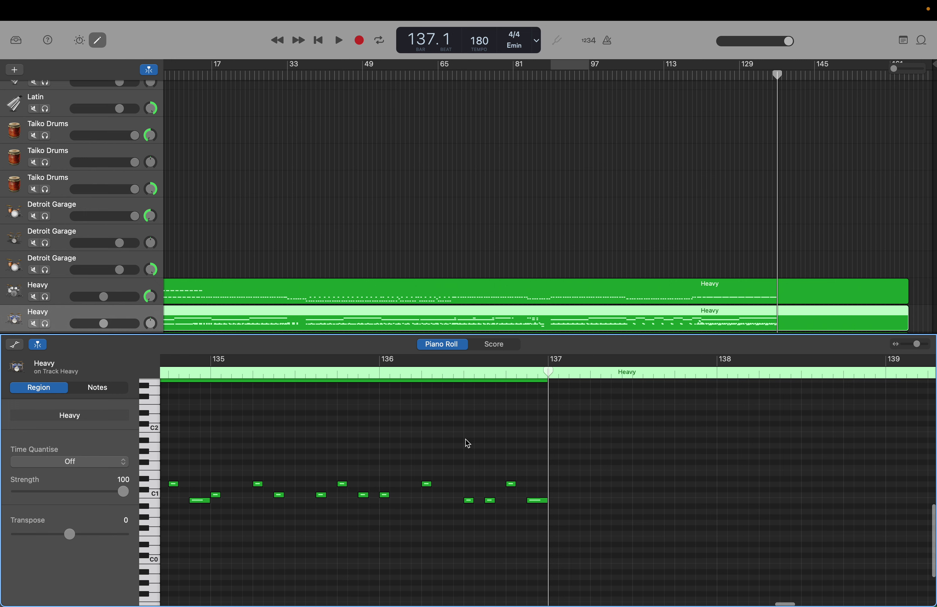
In the uppermost Heavy track, delete the last seven notes of bar 136 and lengthen that bar's first note to bar 137.
{"action": "scroll", "coordinate": [466, 439], "scroll_direction": "left", "scroll_amount": 6}
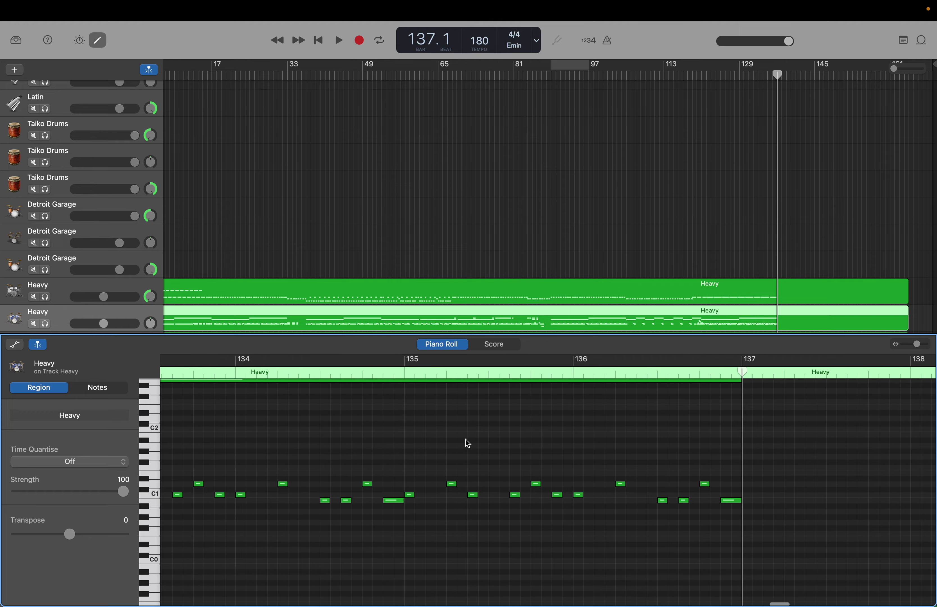
{"action": "scroll", "coordinate": [453, 304], "scroll_direction": "down", "scroll_amount": 5}
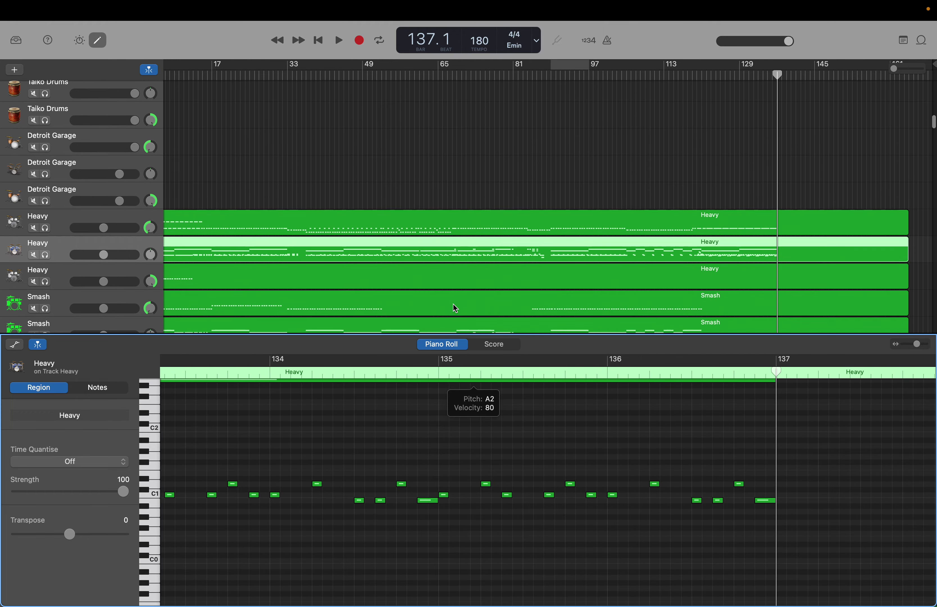
{"action": "scroll", "coordinate": [455, 308], "scroll_direction": "down", "scroll_amount": 1}
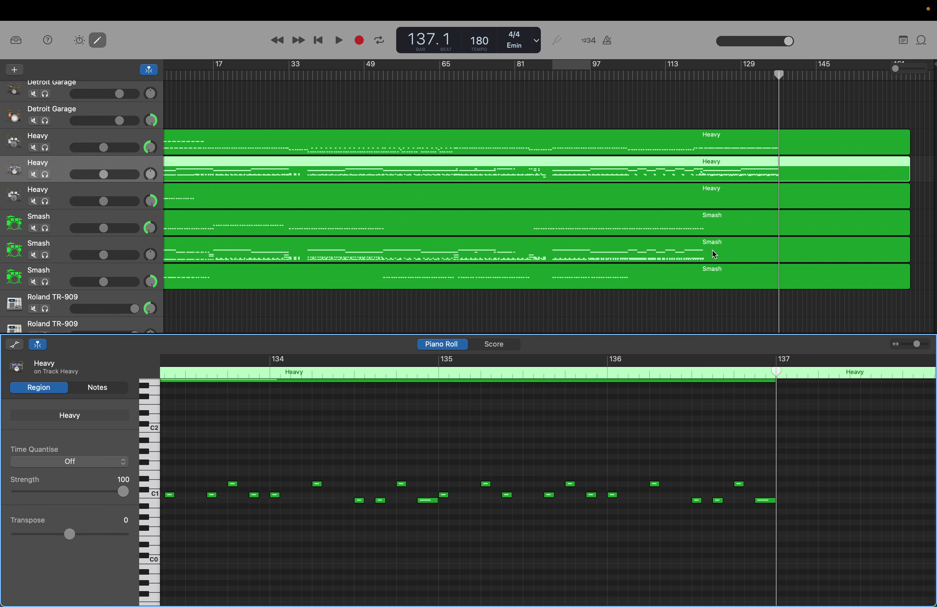
{"action": "scroll", "coordinate": [712, 251], "scroll_direction": "down", "scroll_amount": 1}
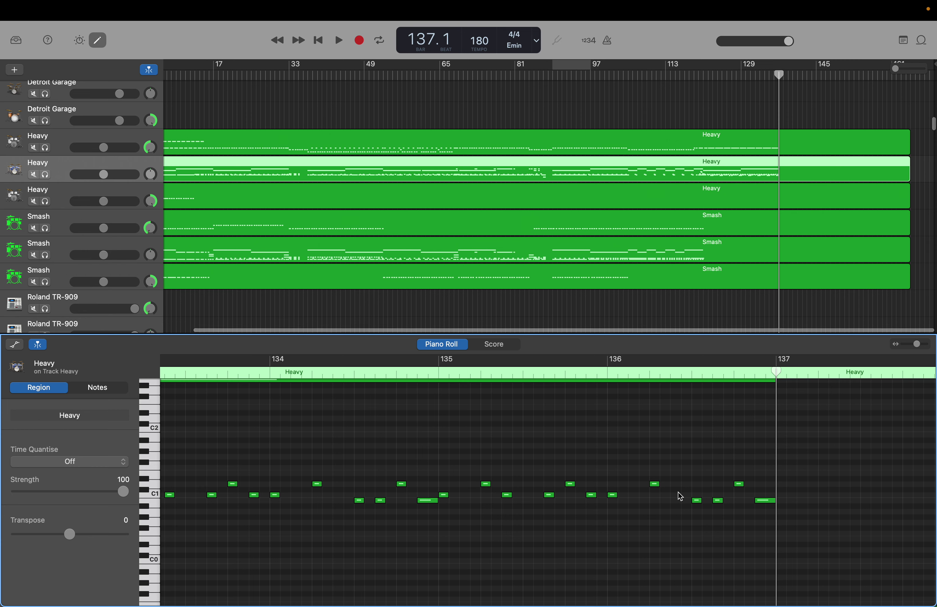
{"action": "scroll", "coordinate": [678, 492], "scroll_direction": "up", "scroll_amount": 5}
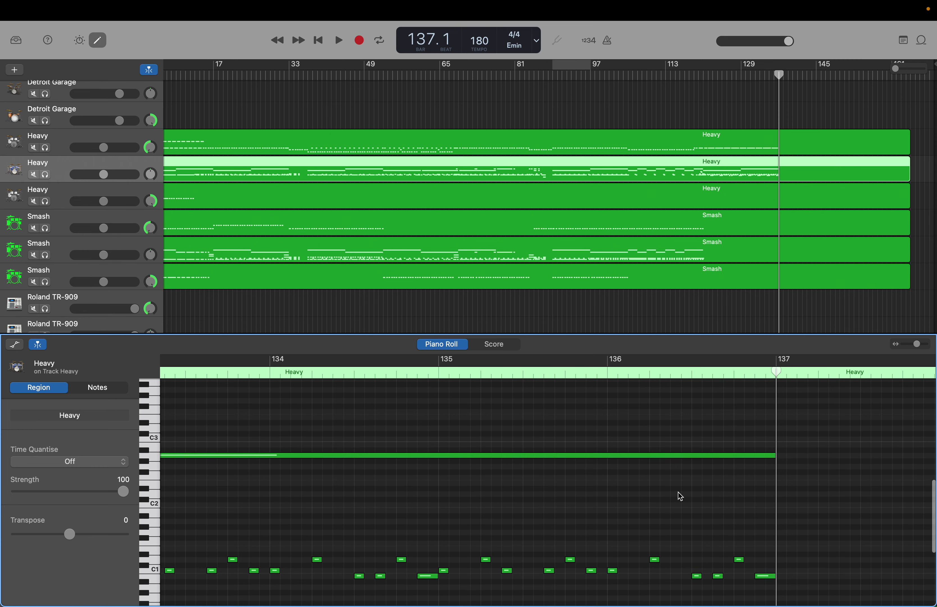
{"action": "scroll", "coordinate": [678, 492], "scroll_direction": "up", "scroll_amount": 12}
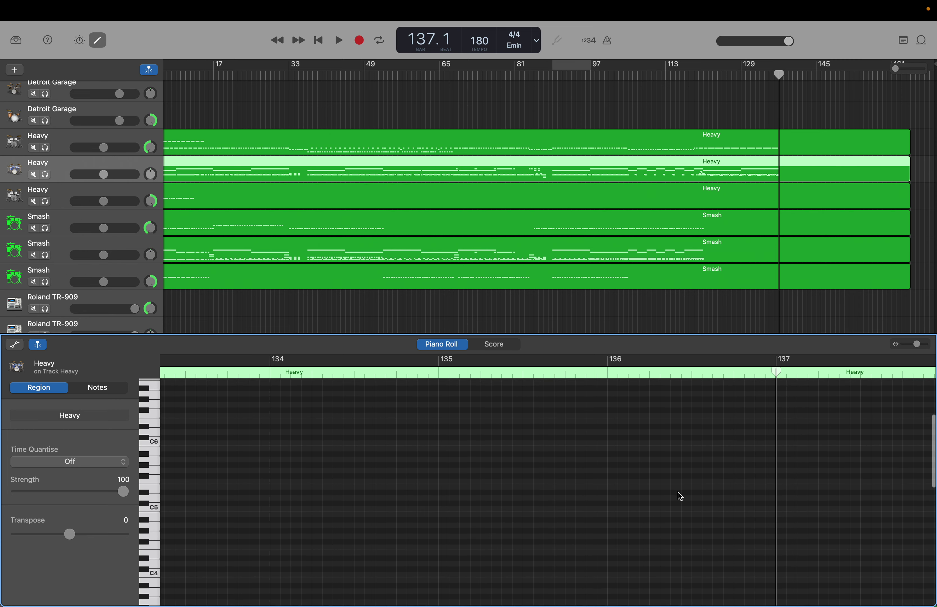
{"action": "scroll", "coordinate": [678, 492], "scroll_direction": "down", "scroll_amount": 14}
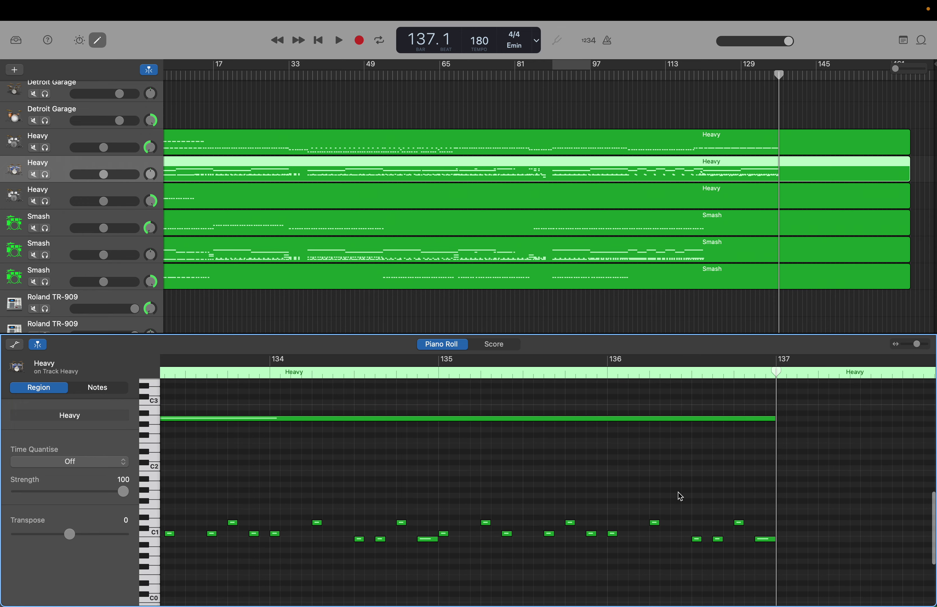
{"action": "left_click", "coordinate": [768, 145]}
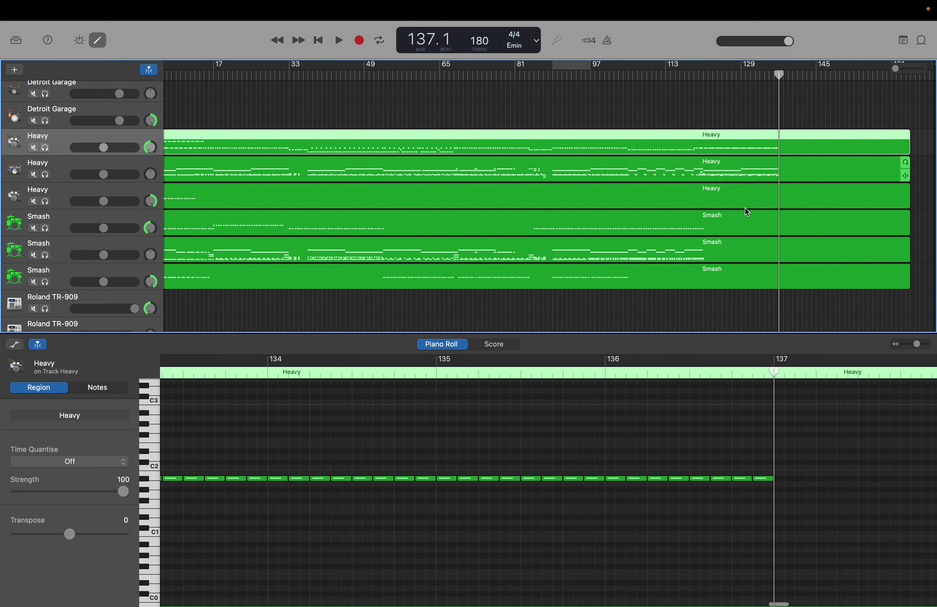
{"action": "left_click_drag", "start_coordinate": [635, 461], "coordinate": [760, 481]}
{"action": "key", "text": "Delete"}
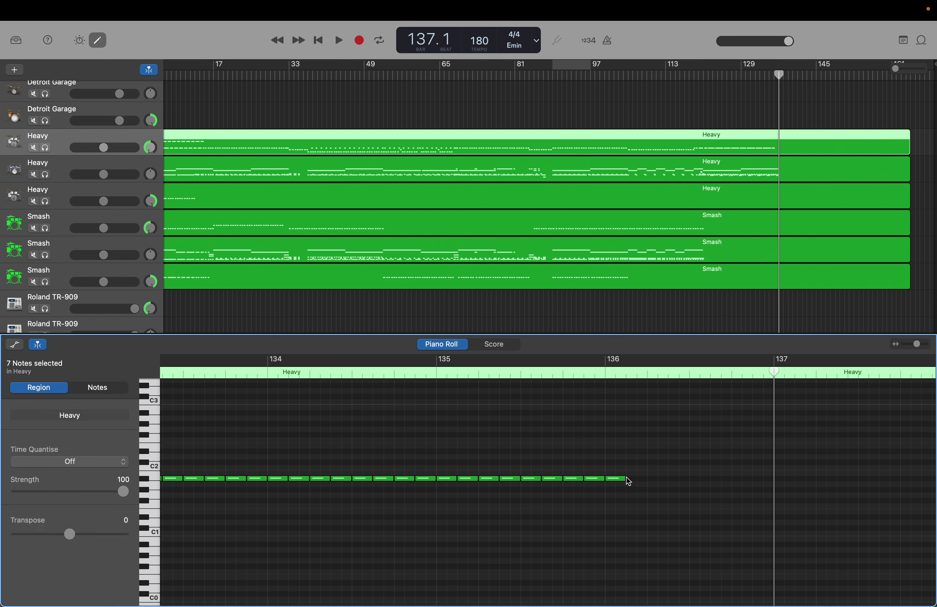
{"action": "left_click_drag", "start_coordinate": [626, 478], "coordinate": [773, 491]}
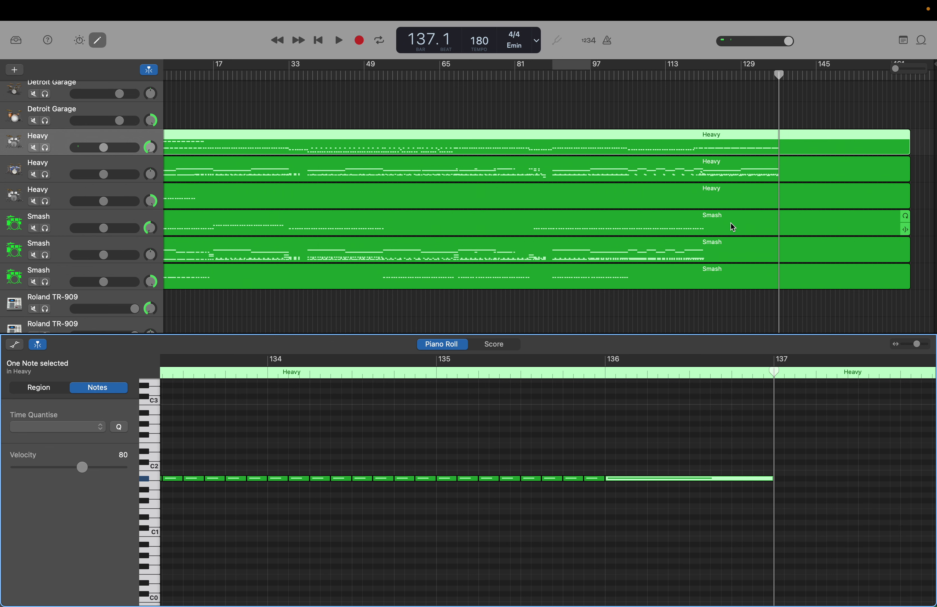
In the middle Heavy track, raise all B0 notes from bar 121 to bar 137 to C1.
{"action": "left_click", "coordinate": [751, 173]}
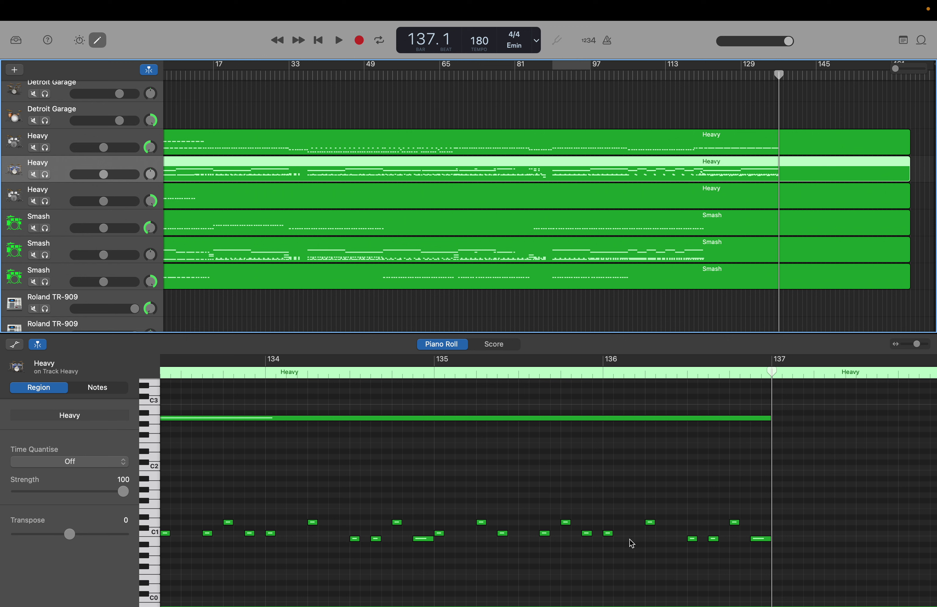
{"action": "mouse_move", "coordinate": [611, 535]}
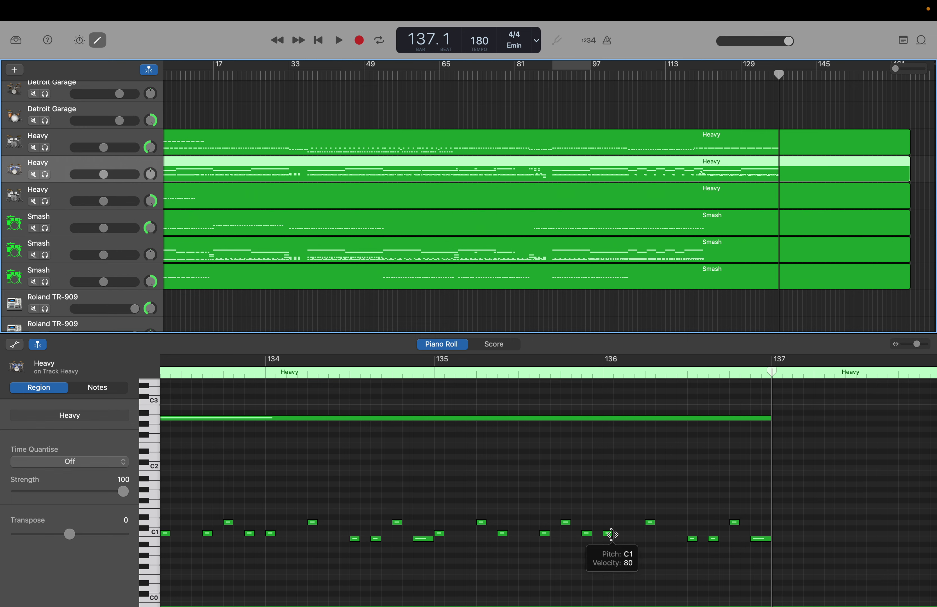
{"action": "scroll", "coordinate": [610, 547], "scroll_direction": "left", "scroll_amount": 10}
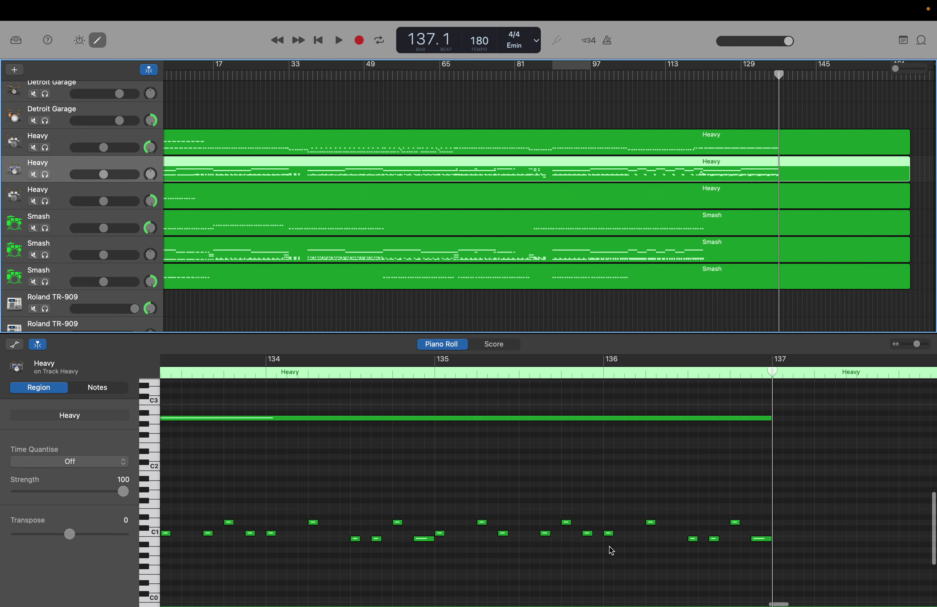
{"action": "scroll", "coordinate": [610, 546], "scroll_direction": "left", "scroll_amount": 15}
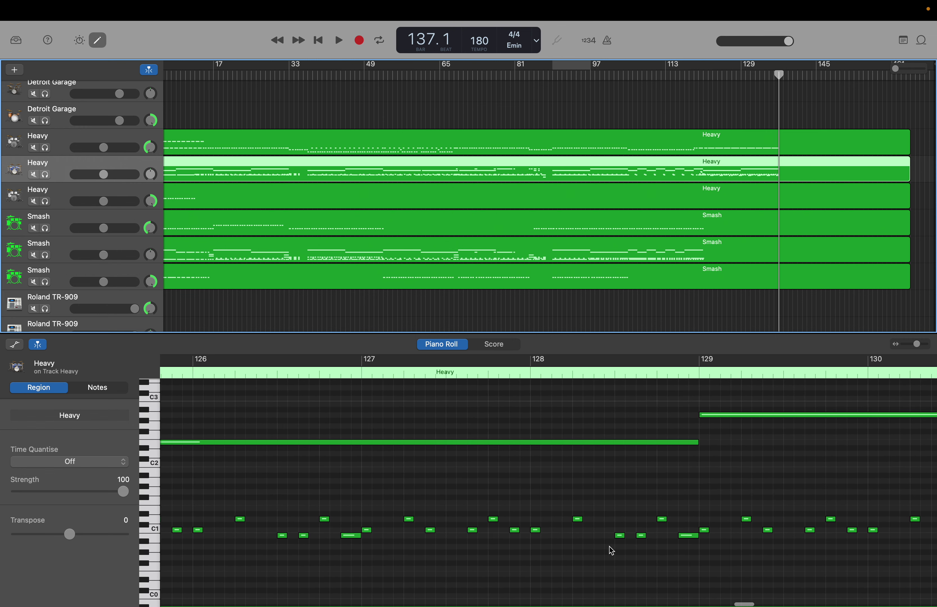
{"action": "scroll", "coordinate": [610, 547], "scroll_direction": "right", "scroll_amount": 3}
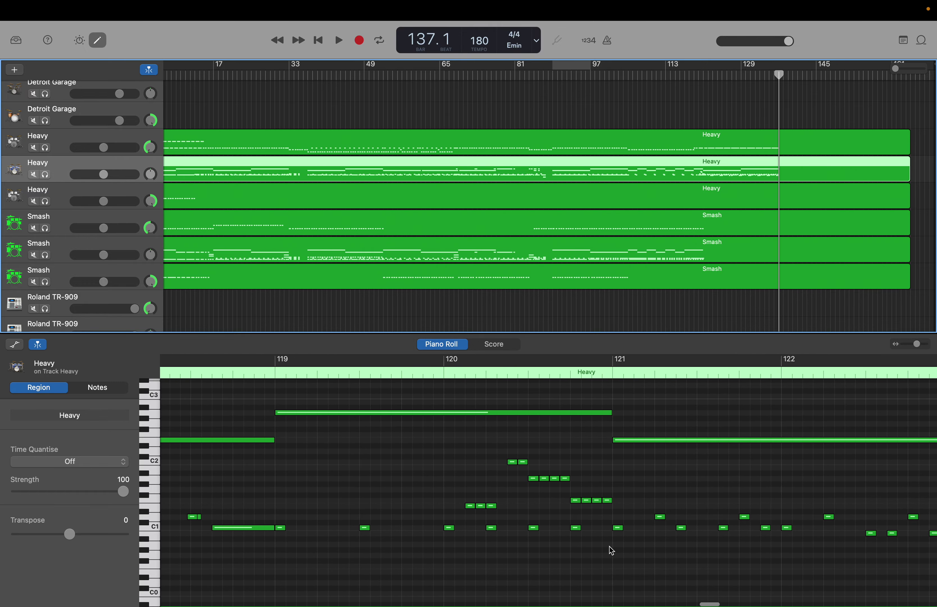
{"action": "scroll", "coordinate": [609, 546], "scroll_direction": "right", "scroll_amount": 2}
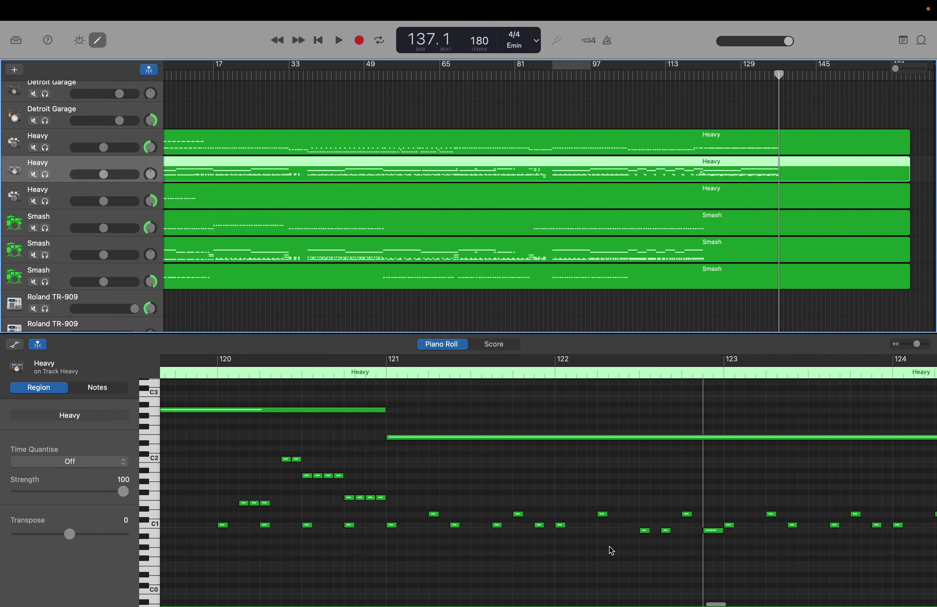
{"action": "left_click_drag", "start_coordinate": [619, 534], "coordinate": [461, 528]}
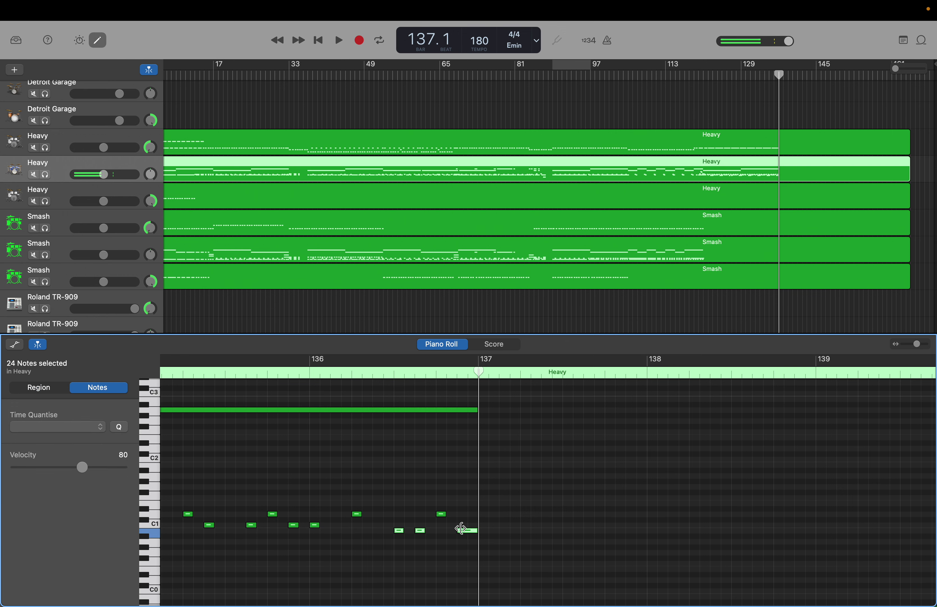
{"action": "left_click_drag", "start_coordinate": [399, 530], "coordinate": [397, 524]}
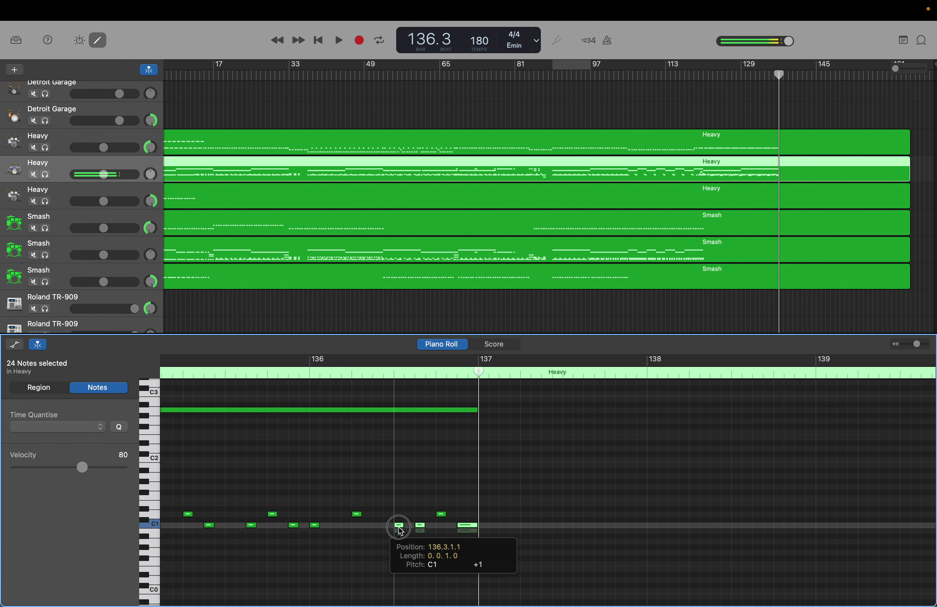
{"action": "scroll", "coordinate": [702, 575], "scroll_direction": "left", "scroll_amount": 10}
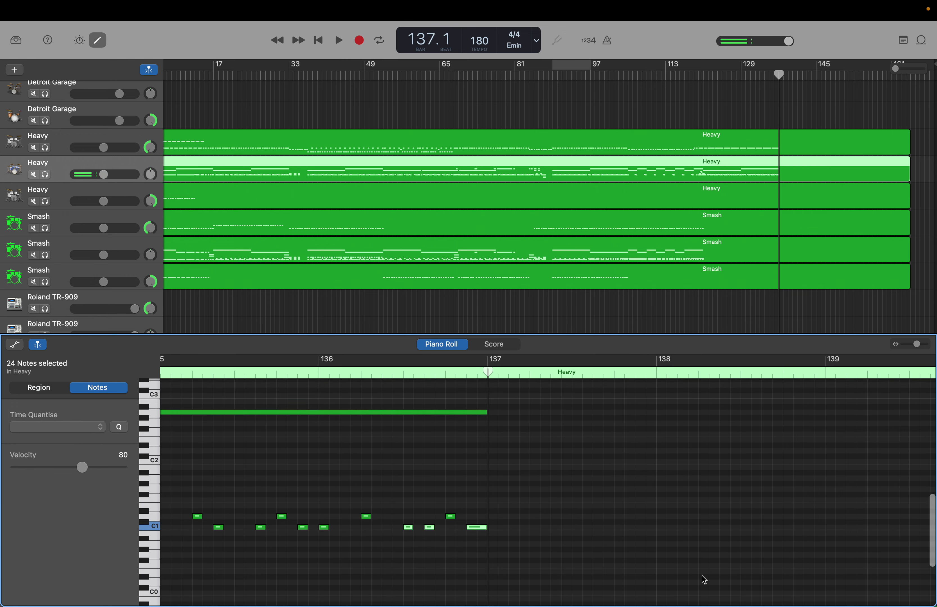
{"action": "scroll", "coordinate": [703, 576], "scroll_direction": "right", "scroll_amount": 5}
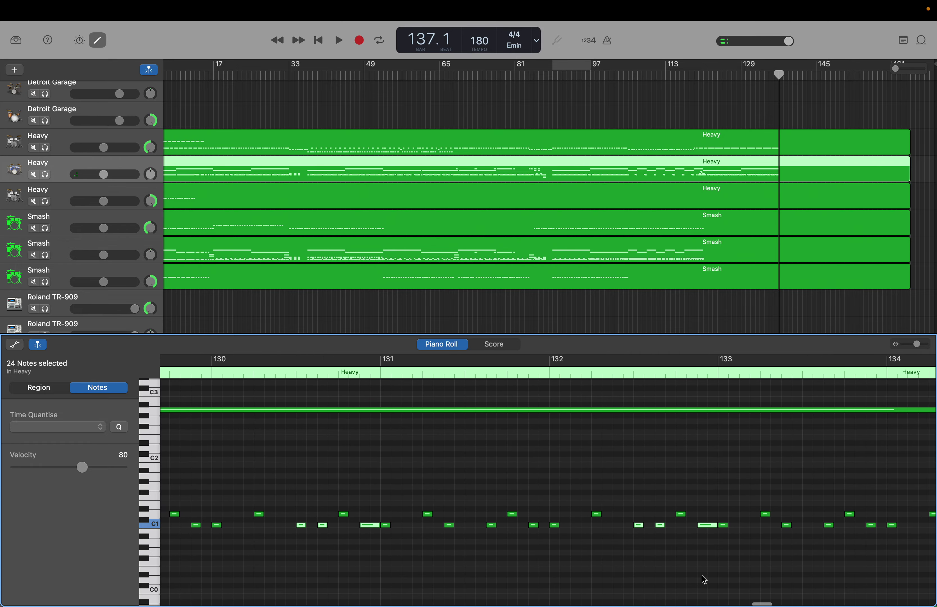
{"action": "left_click", "coordinate": [702, 575]}
Move the C1 notes on beat 3 and its off-beat in bar 136 to beats 2 and 3, and extend the last note back to beat 4.
{"action": "scroll", "coordinate": [702, 575], "scroll_direction": "right", "scroll_amount": 3}
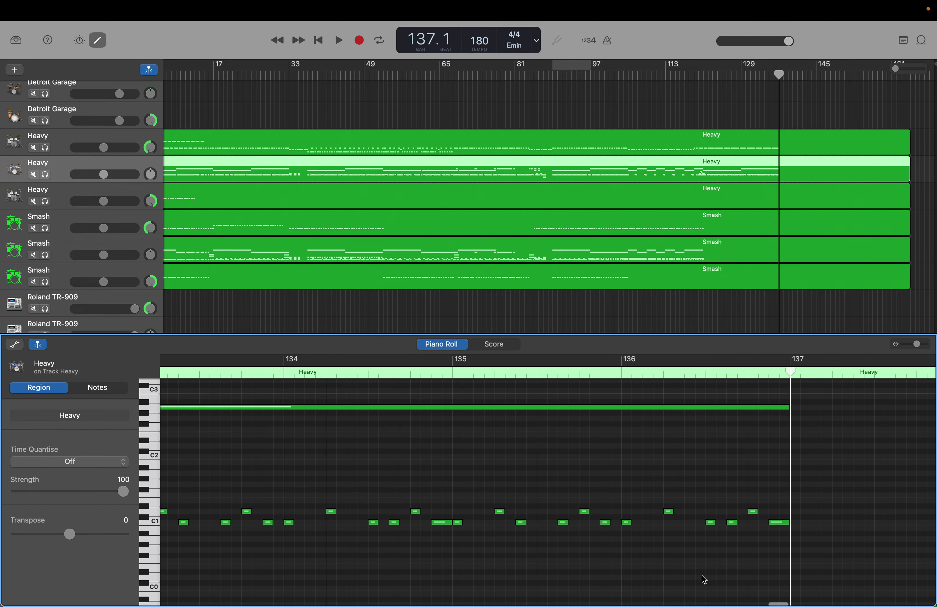
{"action": "scroll", "coordinate": [703, 575], "scroll_direction": "right", "scroll_amount": 3}
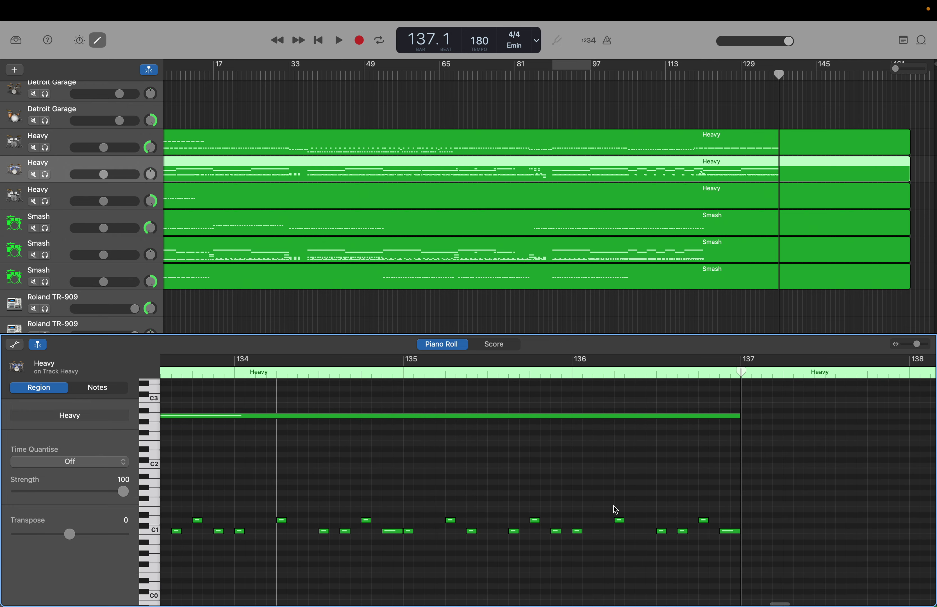
{"action": "left_click_drag", "start_coordinate": [660, 531], "coordinate": [620, 532]}
{"action": "left_click_drag", "start_coordinate": [685, 531], "coordinate": [664, 533]}
{"action": "left_click_drag", "start_coordinate": [725, 530], "coordinate": [702, 531]}
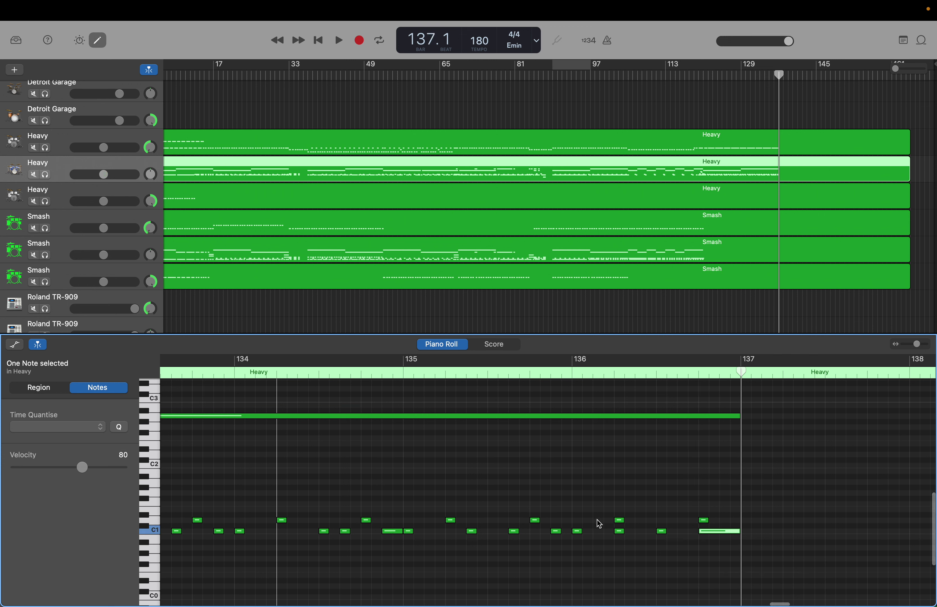
In the middle Heavy track, fill the D1 row of bar 136 with sixteenth notes from the off-beat of beat 1 to bar 137.
{"action": "left_click", "coordinate": [618, 521]}
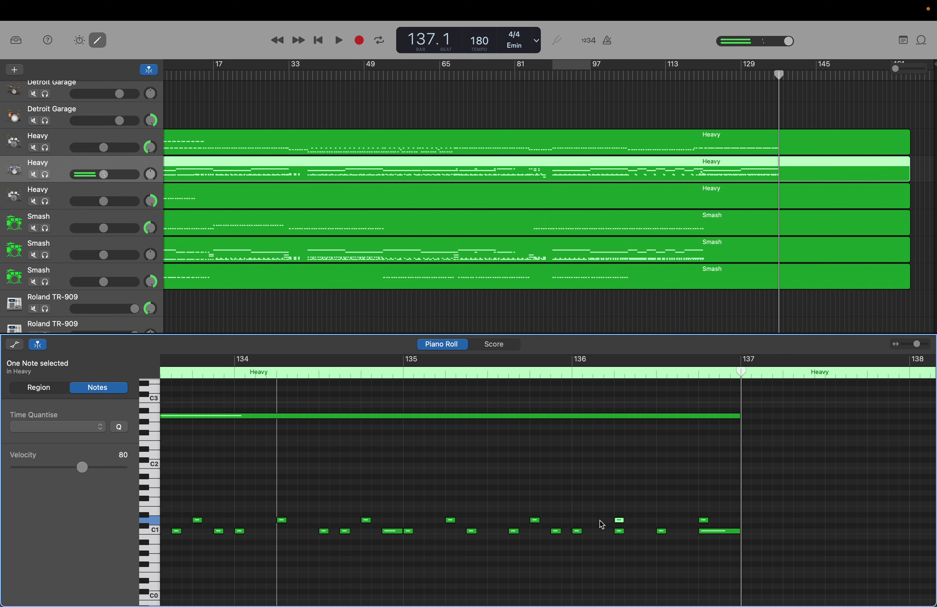
{"action": "right_click", "coordinate": [600, 521]}
{"action": "left_click", "coordinate": [607, 524]}
{"action": "right_click", "coordinate": [607, 522]}
{"action": "left_click", "coordinate": [611, 527]}
{"action": "right_click", "coordinate": [624, 521]}
{"action": "left_click", "coordinate": [641, 524]}
{"action": "right_click", "coordinate": [641, 524]}
{"action": "left_click", "coordinate": [645, 526]}
{"action": "right_click", "coordinate": [651, 521]}
{"action": "left_click", "coordinate": [655, 525]}
{"action": "right_click", "coordinate": [662, 524]}
{"action": "left_click", "coordinate": [666, 525]}
{"action": "right_click", "coordinate": [673, 524]}
{"action": "left_click", "coordinate": [677, 526]}
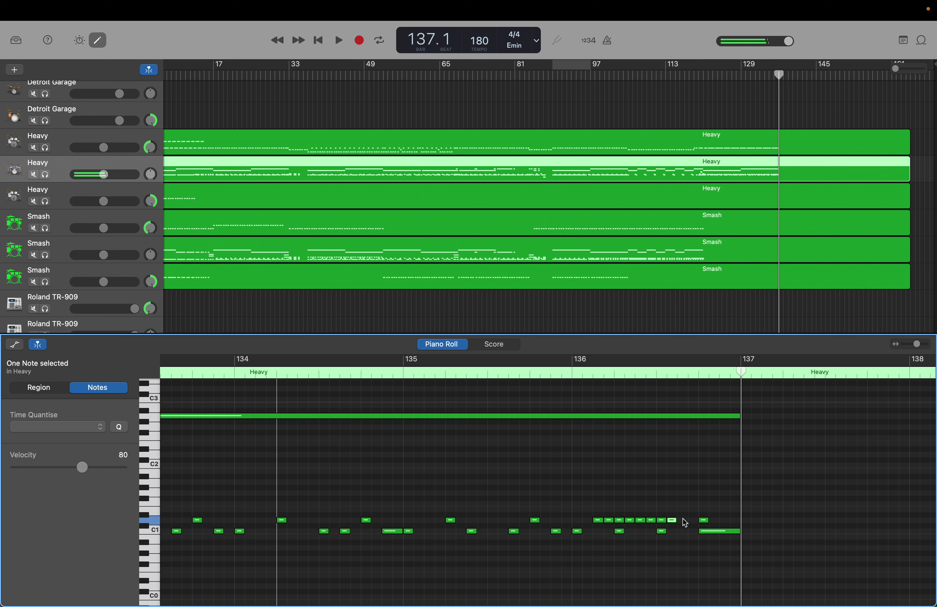
{"action": "right_click", "coordinate": [683, 519]}
{"action": "left_click", "coordinate": [686, 522]}
{"action": "right_click", "coordinate": [693, 522]}
{"action": "left_click", "coordinate": [697, 525]}
{"action": "right_click", "coordinate": [711, 520]}
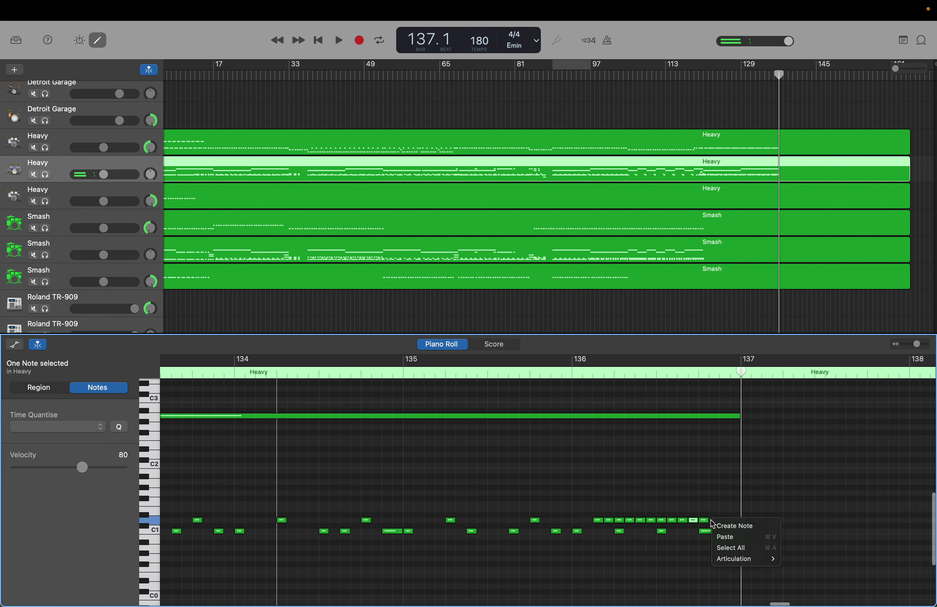
{"action": "left_click", "coordinate": [717, 525]}
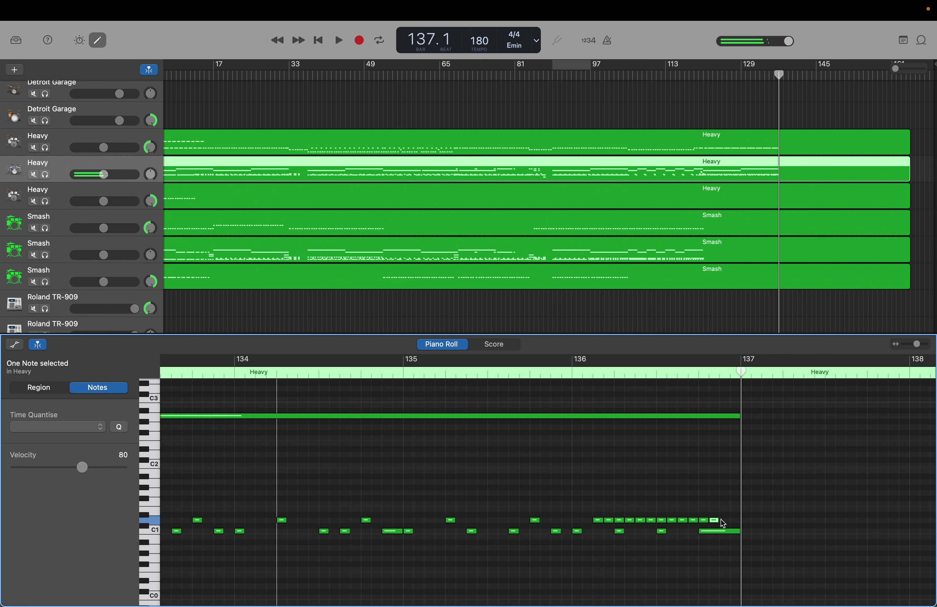
{"action": "right_click", "coordinate": [725, 520]}
{"action": "left_click", "coordinate": [731, 525]}
{"action": "right_click", "coordinate": [730, 519]}
{"action": "left_click", "coordinate": [730, 520]}
{"action": "right_click", "coordinate": [731, 520]}
{"action": "left_click", "coordinate": [734, 524]}
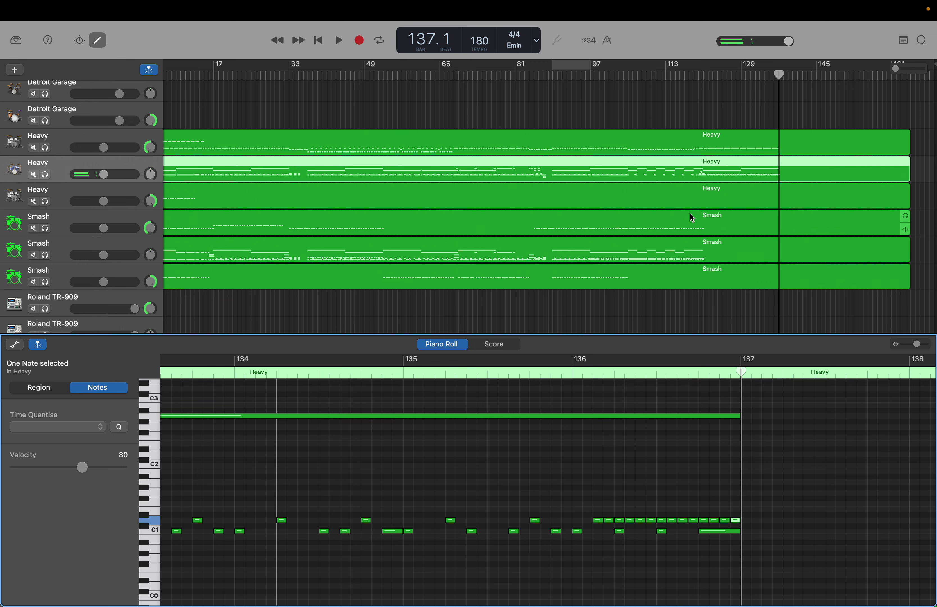
In the uppermost Smash track, copy the four notes of bar 120 and paste them repeatedly from bar 121 to bar 137.
{"action": "left_click", "coordinate": [703, 222]}
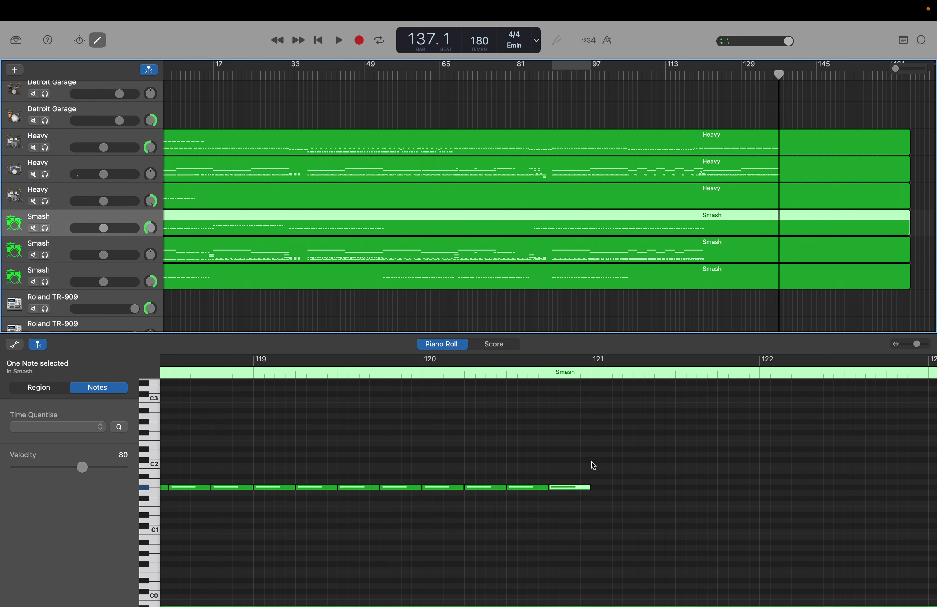
{"action": "left_click", "coordinate": [576, 482]}
{"action": "left_click", "coordinate": [577, 487]}
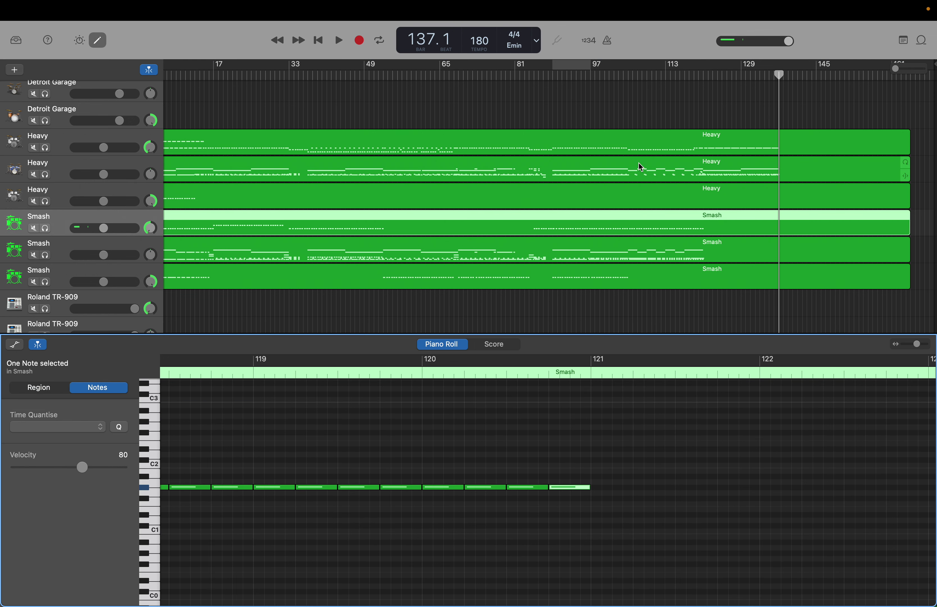
{"action": "left_click_drag", "start_coordinate": [779, 77], "coordinate": [703, 78]}
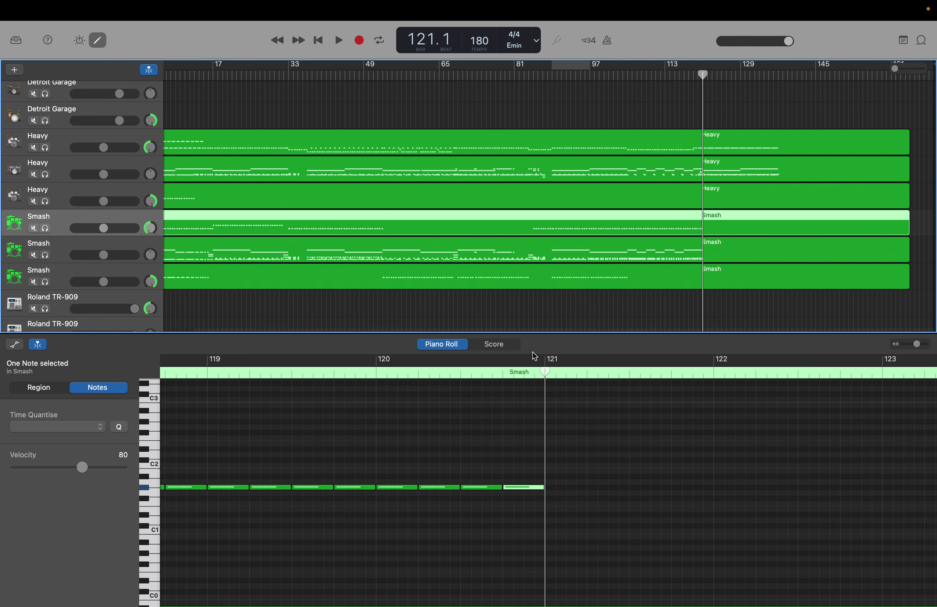
{"action": "left_click_drag", "start_coordinate": [387, 457], "coordinate": [533, 522]}
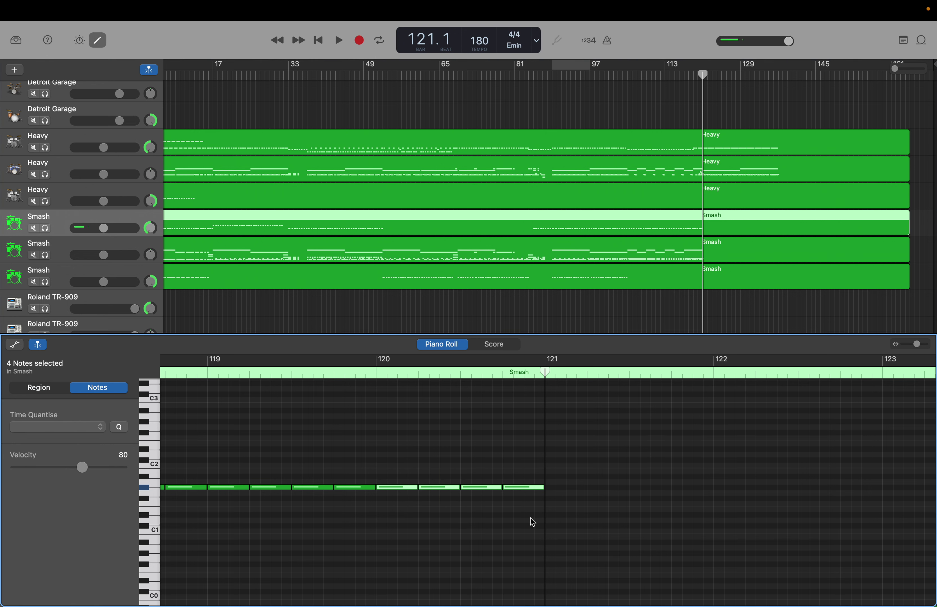
{"action": "key", "text": "period"}
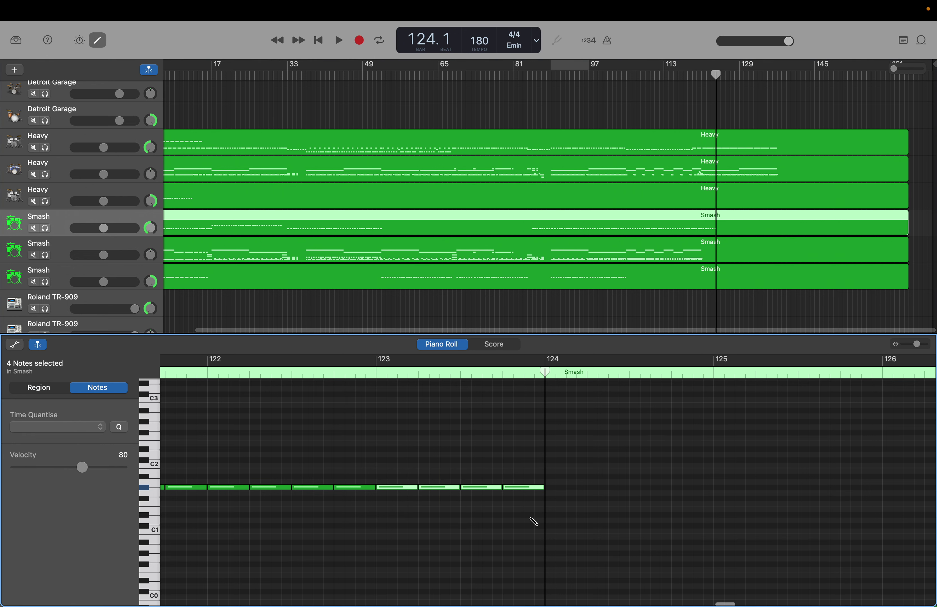
{"action": "key", "text": "period"}
{"action": "key", "text": "period"}
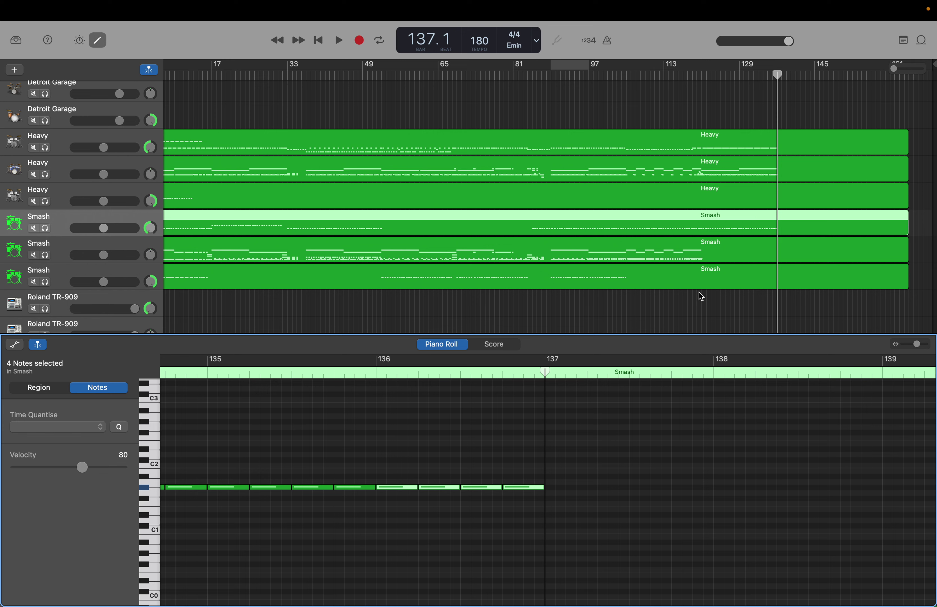
In the lowest Smash track, create a B2 note at bar 121 and shorten it to half a beat.
{"action": "left_click_drag", "start_coordinate": [706, 284], "coordinate": [708, 217]}
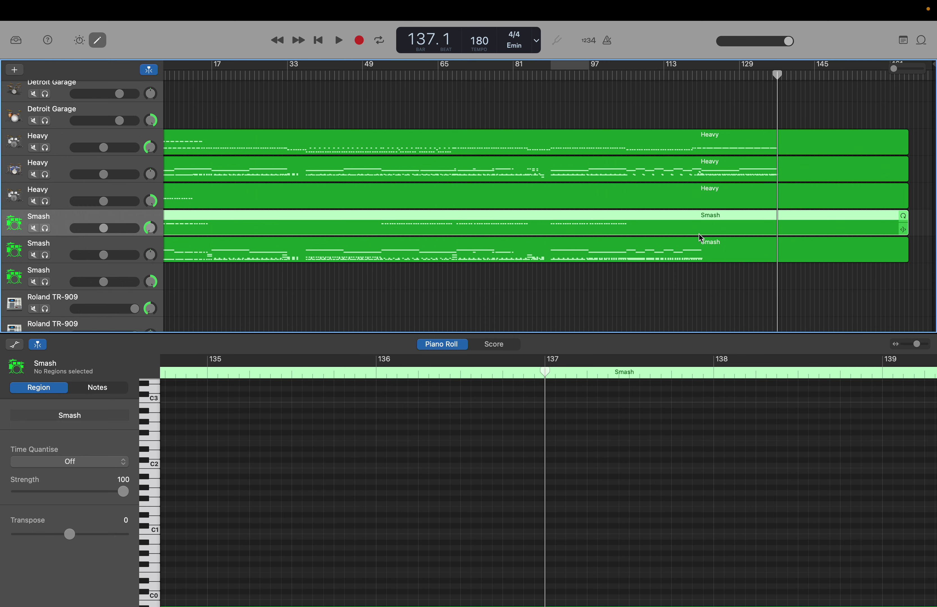
{"action": "key", "text": "super+z"}
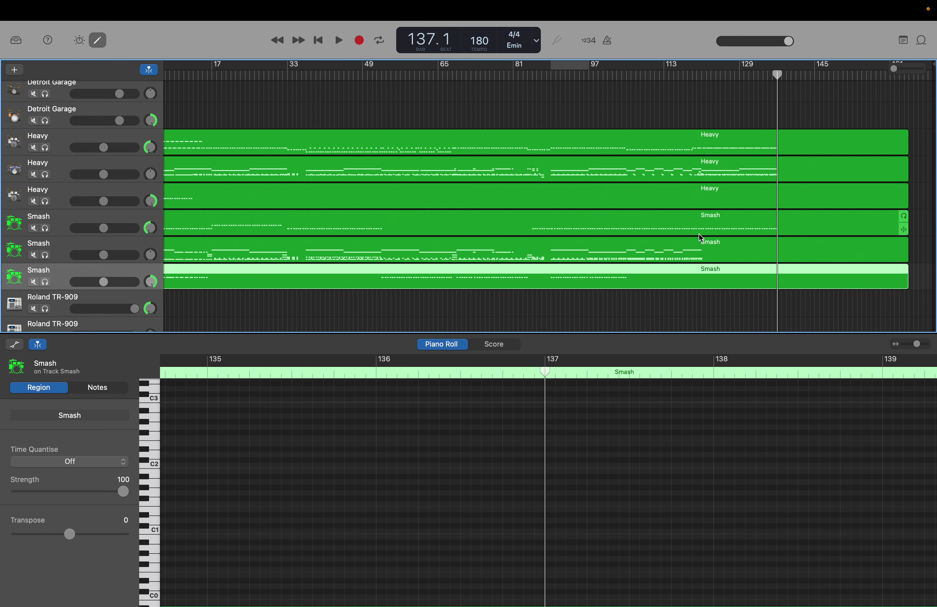
{"action": "left_click_drag", "start_coordinate": [777, 77], "coordinate": [702, 82]}
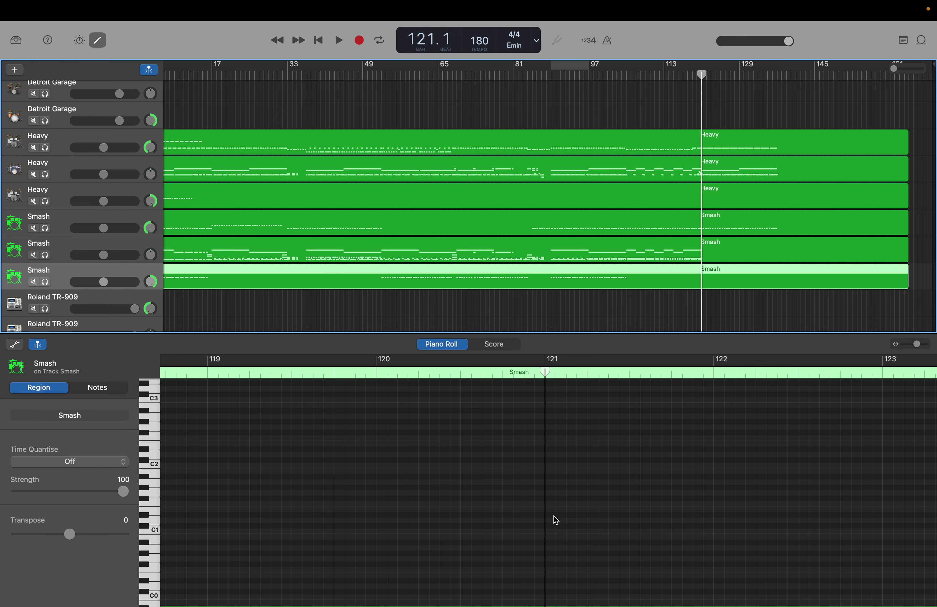
{"action": "scroll", "coordinate": [360, 463], "scroll_direction": "left", "scroll_amount": 15}
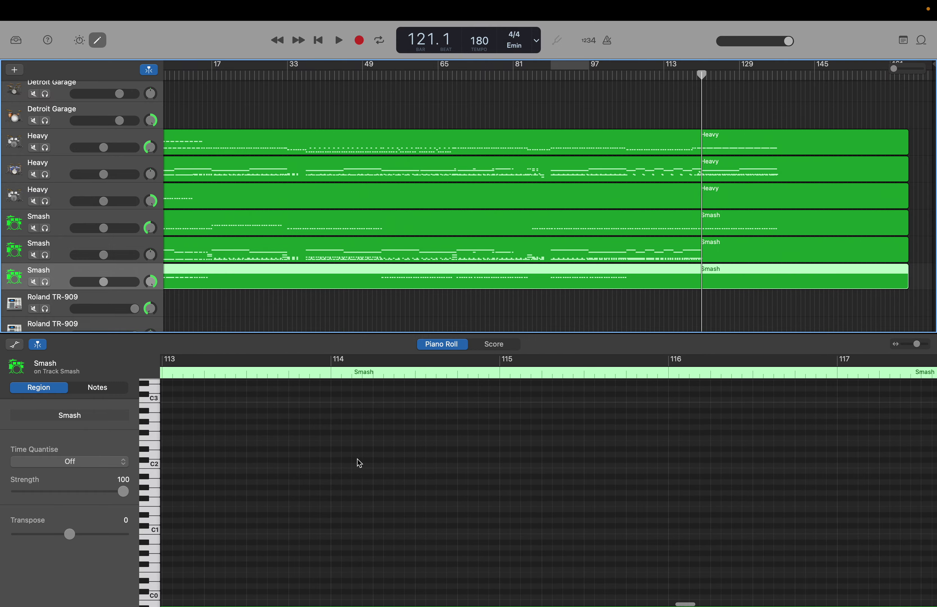
{"action": "scroll", "coordinate": [359, 463], "scroll_direction": "left", "scroll_amount": 6}
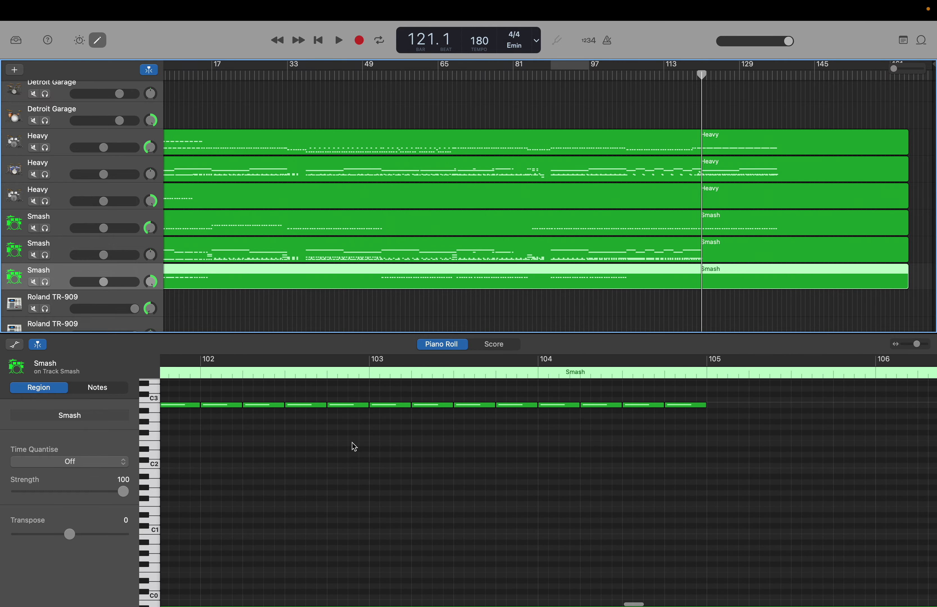
{"action": "left_click", "coordinate": [548, 412]}
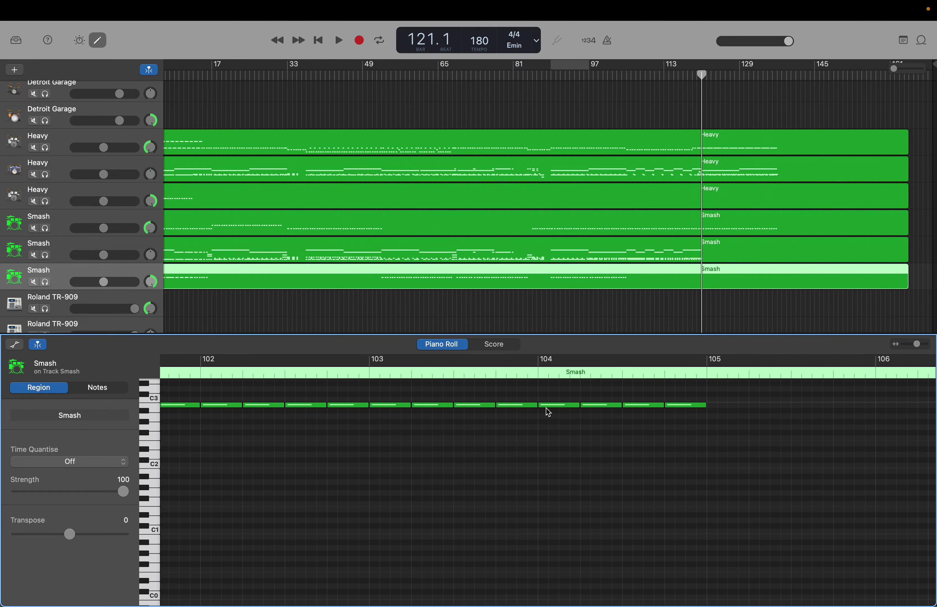
{"action": "left_click", "coordinate": [550, 406]}
{"action": "scroll", "coordinate": [550, 409], "scroll_direction": "right", "scroll_amount": 14}
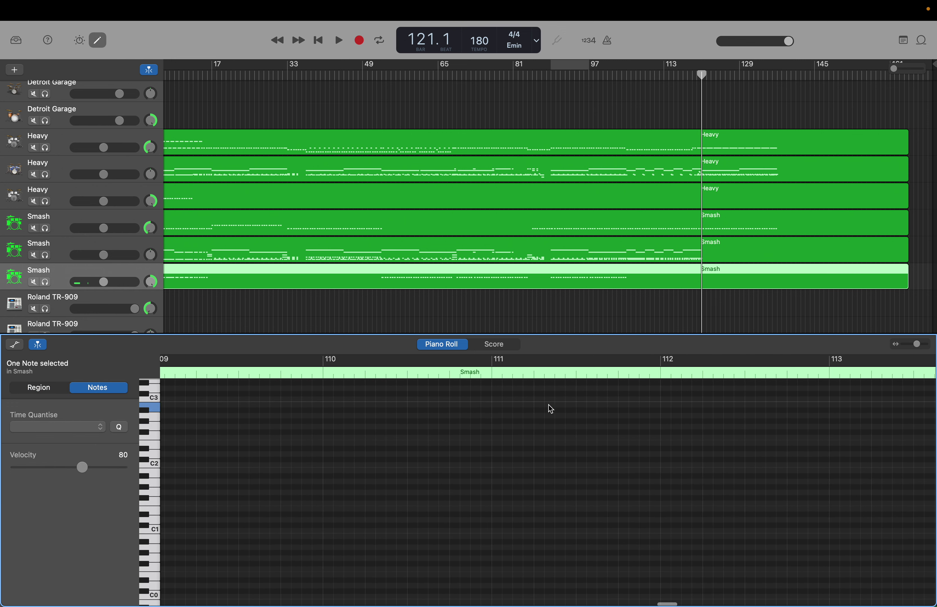
{"action": "scroll", "coordinate": [551, 409], "scroll_direction": "right", "scroll_amount": 12}
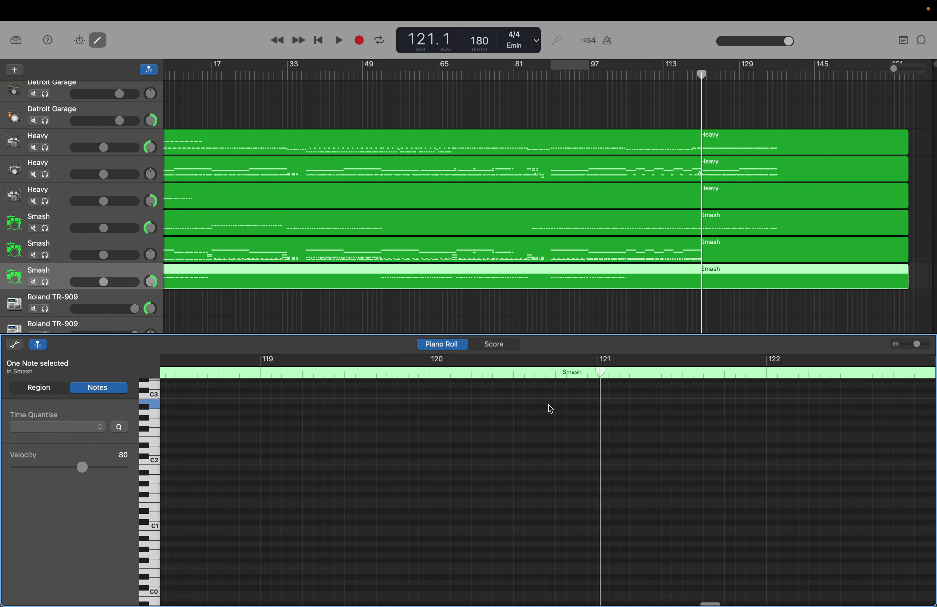
{"action": "right_click", "coordinate": [588, 406]}
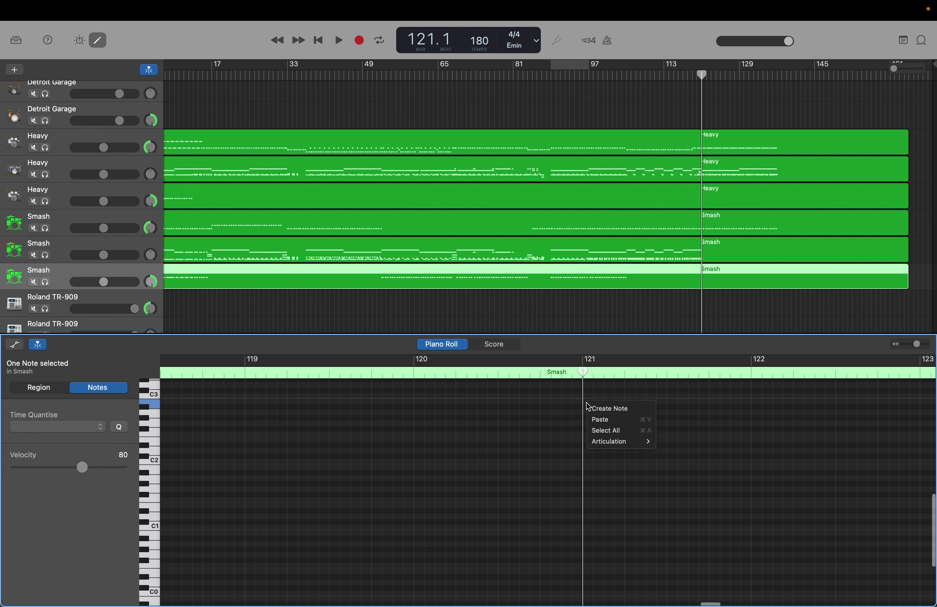
{"action": "left_click", "coordinate": [591, 407]}
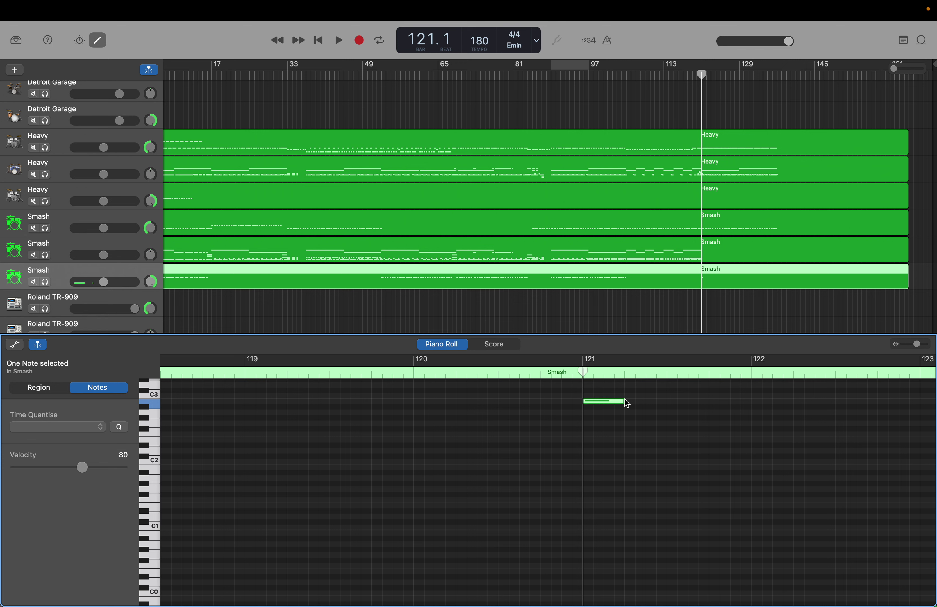
{"action": "left_click_drag", "start_coordinate": [622, 402], "coordinate": [603, 373]}
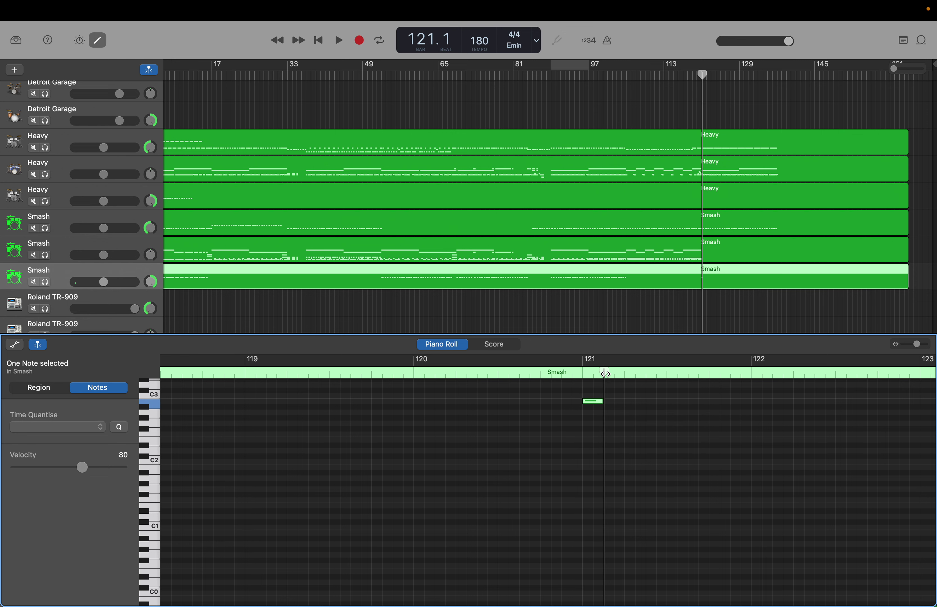
Copy the half-beat B2 note and paste it repeatedly end to end until bar 137.
{"action": "left_click", "coordinate": [598, 395]}
{"action": "key", "text": "super+v"}
{"action": "key", "text": "super+v"}
{"action": "key", "text": "super+v"}
{"action": "key", "text": "super+v"}
{"action": "key", "text": "super+v"}
{"action": "key", "text": "super+v"}
{"action": "key", "text": "super+v"}
{"action": "key", "text": "super+v"}
{"action": "key", "text": "super+v"}
{"action": "key", "text": "super+v"}
{"action": "key", "text": "super+v"}
{"action": "key", "text": "super+v"}
{"action": "key", "text": "super+v"}
{"action": "key", "text": "super+v"}
{"action": "key", "text": "super+v"}
{"action": "key", "text": "super+v"}
{"action": "key", "text": "super+v"}
{"action": "key", "text": "super+v"}
{"action": "key", "text": "super+v"}
{"action": "key", "text": "super+v"}
{"action": "key", "text": "super+v"}
{"action": "key", "text": "super+v"}
{"action": "key", "text": "super+v"}
{"action": "key", "text": "super+v"}
{"action": "key", "text": "super+v"}
{"action": "key", "text": "super+v"}
{"action": "key", "text": "super+v"}
{"action": "key", "text": "super+v"}
{"action": "key", "text": "super+v"}
{"action": "key", "text": "super+v"}
{"action": "key", "text": "super+v"}
{"action": "key", "text": "super+v"}
{"action": "key", "text": "super+v"}
{"action": "key", "text": "super+v"}
{"action": "key", "text": "super+v"}
{"action": "key", "text": "super+v"}
{"action": "key", "text": "super+v"}
{"action": "key", "text": "super+v"}
{"action": "key", "text": "super+v"}
{"action": "key", "text": "super+v"}
{"action": "key", "text": "super+v"}
{"action": "key", "text": "super+v"}
{"action": "key", "text": "super+v"}
{"action": "key", "text": "super+v"}
{"action": "key", "text": "super+v"}
{"action": "key", "text": "super+v"}
{"action": "key", "text": "super+v"}
{"action": "key", "text": "super+v"}
{"action": "key", "text": "super+v"}
{"action": "key", "text": "super+v"}
{"action": "key", "text": "super+v"}
{"action": "key", "text": "super+v"}
{"action": "key", "text": "super+v"}
{"action": "key", "text": "super+v"}
{"action": "key", "text": "super+v"}
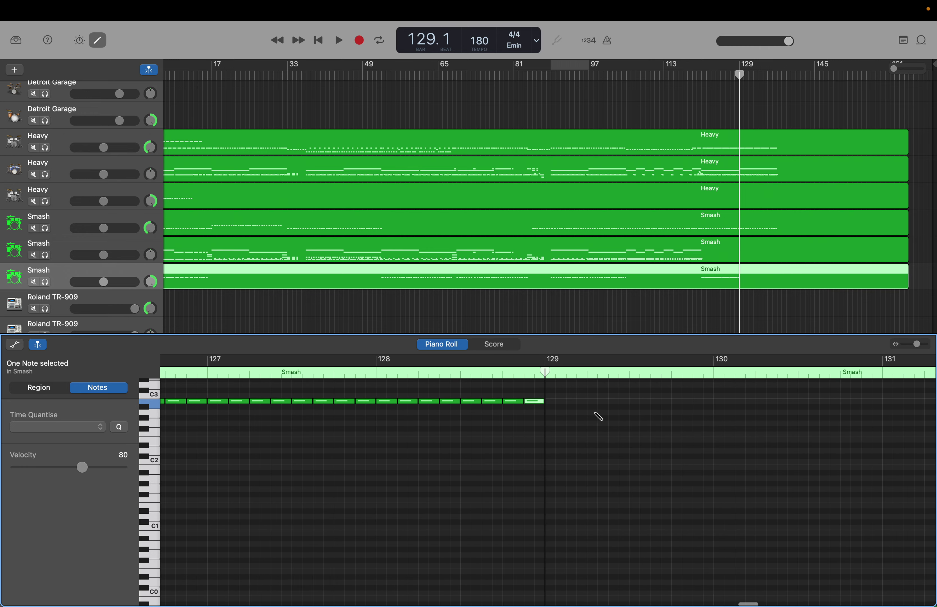
{"action": "key", "text": "super+v"}
{"action": "key", "text": "super+v"}
{"action": "key", "text": "super+v"}
{"action": "key", "text": "super+v"}
{"action": "key", "text": "super+v"}
{"action": "key", "text": "super+v"}
{"action": "key", "text": "super+v"}
{"action": "key", "text": "super+v"}
{"action": "key", "text": "super+v"}
{"action": "key", "text": "super+v"}
{"action": "key", "text": "super+v"}
{"action": "key", "text": "super+v"}
{"action": "key", "text": "super+v"}
{"action": "key", "text": "super+v"}
{"action": "key", "text": "super+v"}
{"action": "key", "text": "super+v"}
{"action": "key", "text": "super+v"}
{"action": "key", "text": "super+v"}
{"action": "key", "text": "super+v"}
{"action": "key", "text": "super+v"}
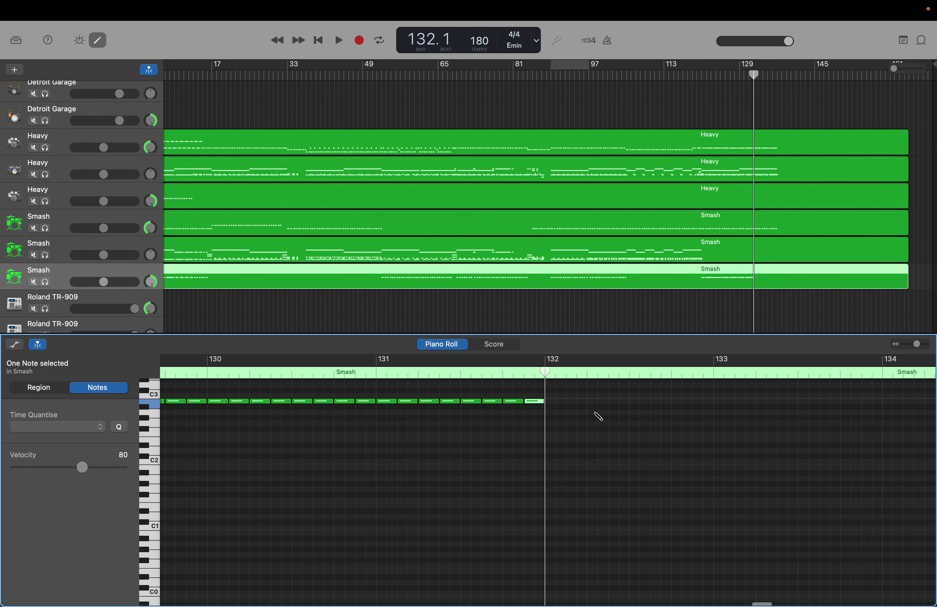
{"action": "key", "text": "super+v"}
{"action": "key", "text": "super+v"}
{"action": "key", "text": "super+v"}
{"action": "key", "text": "super+v"}
{"action": "key", "text": "super+v"}
{"action": "key", "text": "super+v"}
{"action": "key", "text": "super+v"}
{"action": "key", "text": "super+v"}
{"action": "key", "text": "super+v"}
{"action": "key", "text": "super+v"}
{"action": "key", "text": "super+v"}
{"action": "key", "text": "super+v"}
{"action": "key", "text": "super+v"}
{"action": "key", "text": "super+v"}
{"action": "key", "text": "super+v"}
{"action": "key", "text": "super+v"}
{"action": "key", "text": "super+v"}
{"action": "key", "text": "super+v"}
{"action": "key", "text": "super+v"}
{"action": "key", "text": "super+v"}
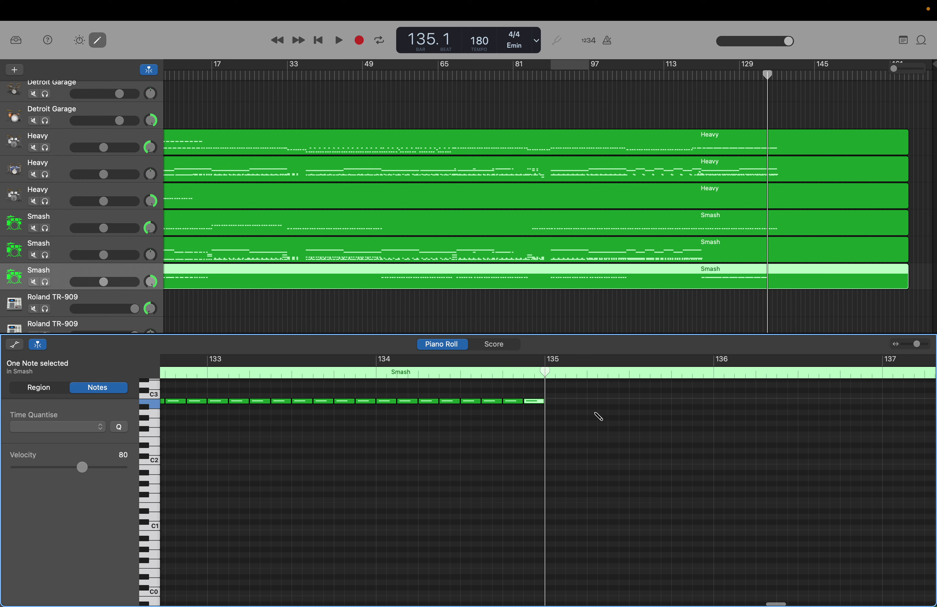
{"action": "key", "text": "super+v"}
{"action": "key", "text": "super+v"}
{"action": "key", "text": "super+v"}
{"action": "key", "text": "super+v"}
{"action": "key", "text": "super+v"}
{"action": "key", "text": "super+v"}
{"action": "key", "text": "super+v"}
{"action": "key", "text": "super+v"}
{"action": "key", "text": "super+v"}
{"action": "key", "text": "super+v"}
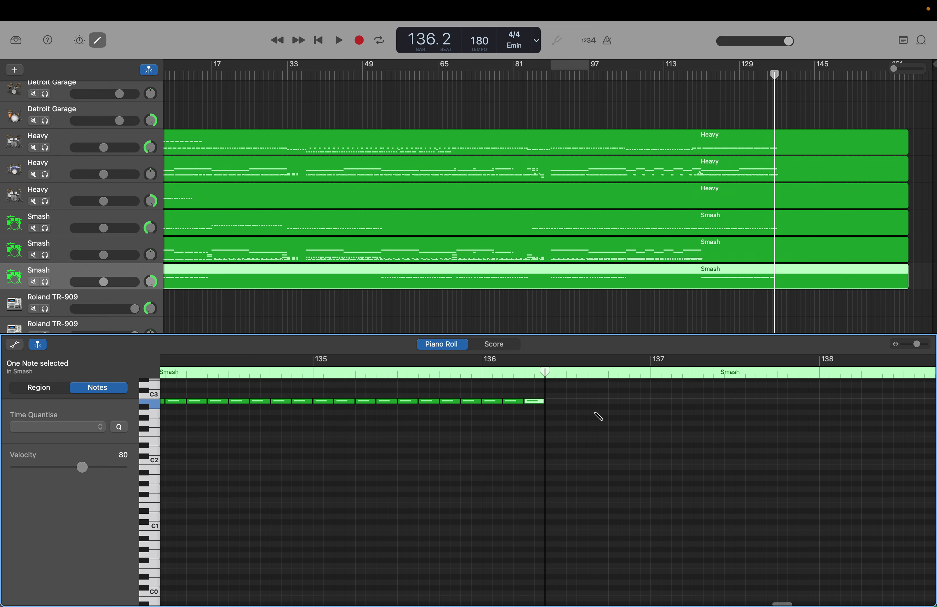
{"action": "key", "text": "super+v"}
{"action": "key", "text": "super+v"}
{"action": "key", "text": "super+v"}
{"action": "key", "text": "super+v"}
{"action": "key", "text": "super+v"}
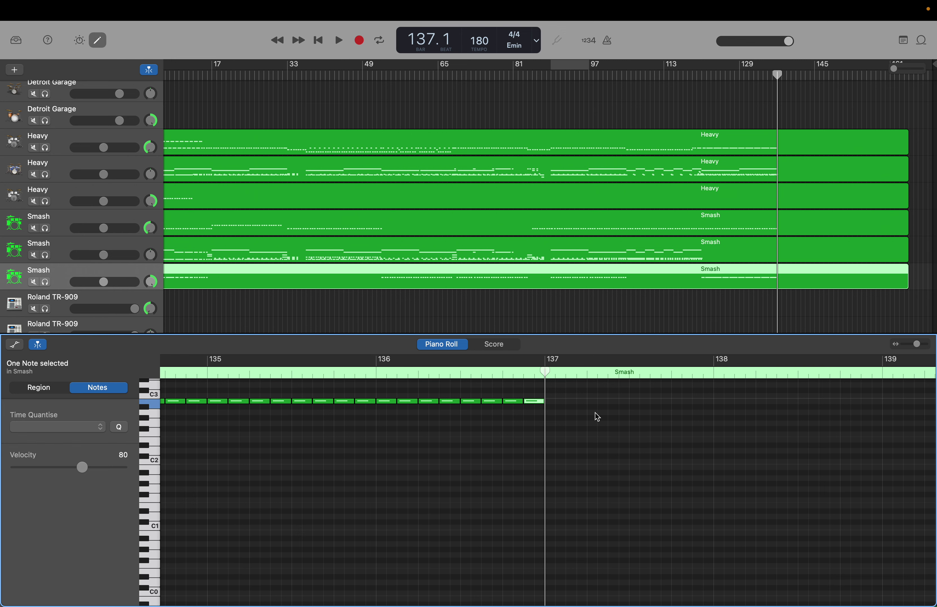
In the middle Smash track, copy the two long A2 and E2 notes meeting at bar 97 and paste them at bar 121.
{"action": "left_click", "coordinate": [728, 245]}
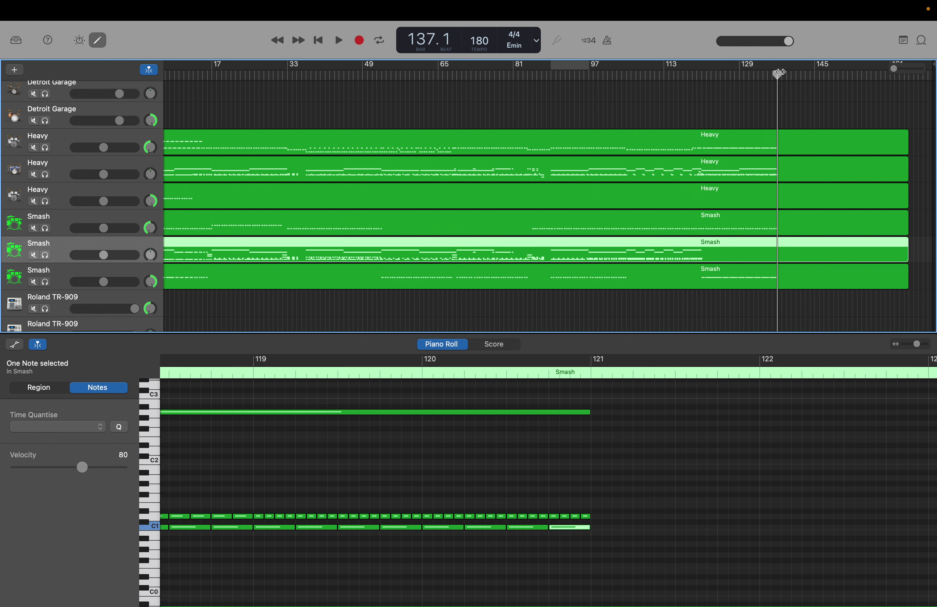
{"action": "left_click_drag", "start_coordinate": [778, 72], "coordinate": [700, 83]}
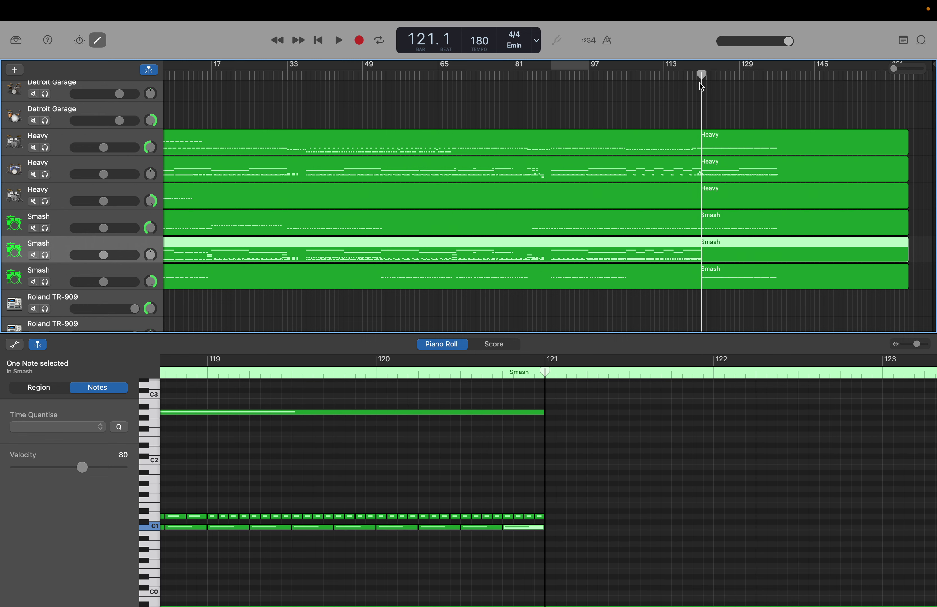
{"action": "scroll", "coordinate": [639, 406], "scroll_direction": "left", "scroll_amount": 10}
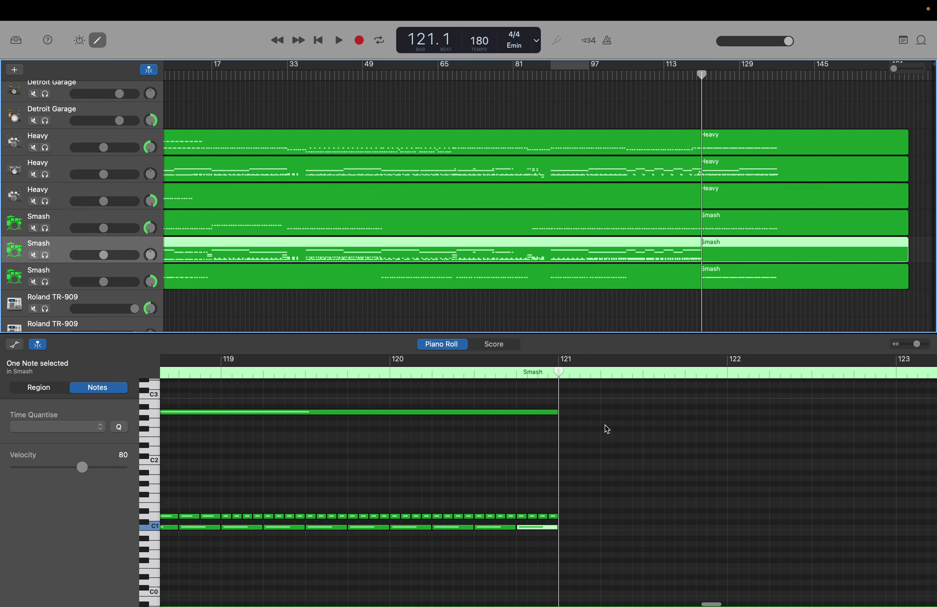
{"action": "scroll", "coordinate": [605, 425], "scroll_direction": "left", "scroll_amount": 15}
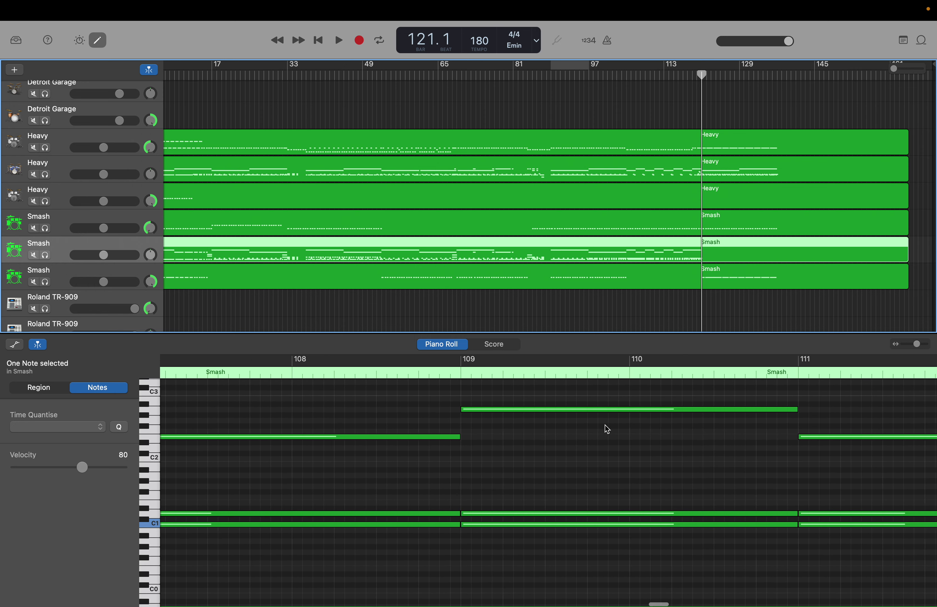
{"action": "scroll", "coordinate": [605, 425], "scroll_direction": "left", "scroll_amount": 5}
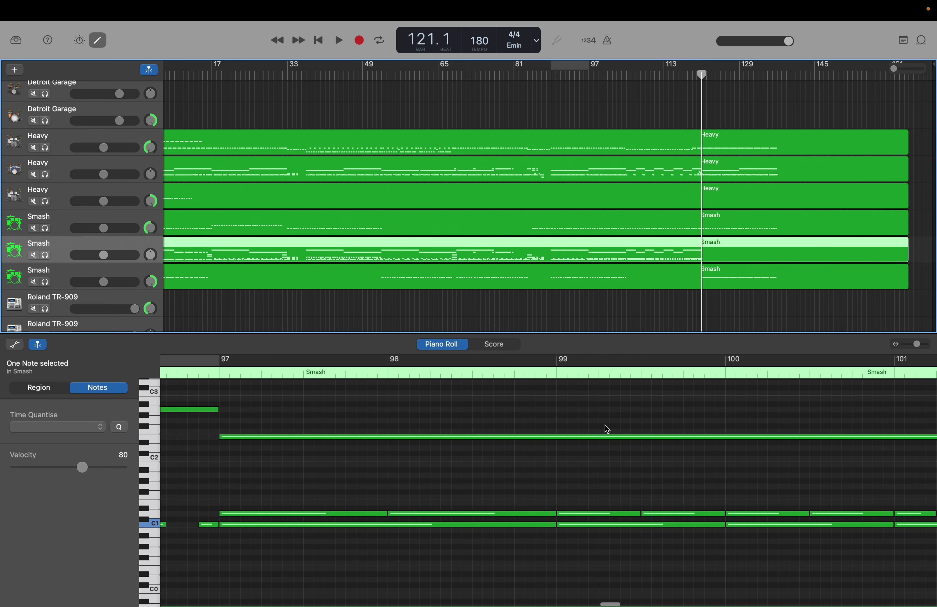
{"action": "left_click_drag", "start_coordinate": [533, 402], "coordinate": [657, 475]}
{"action": "key", "text": "shift+period"}
{"action": "key", "text": "shift+period"}
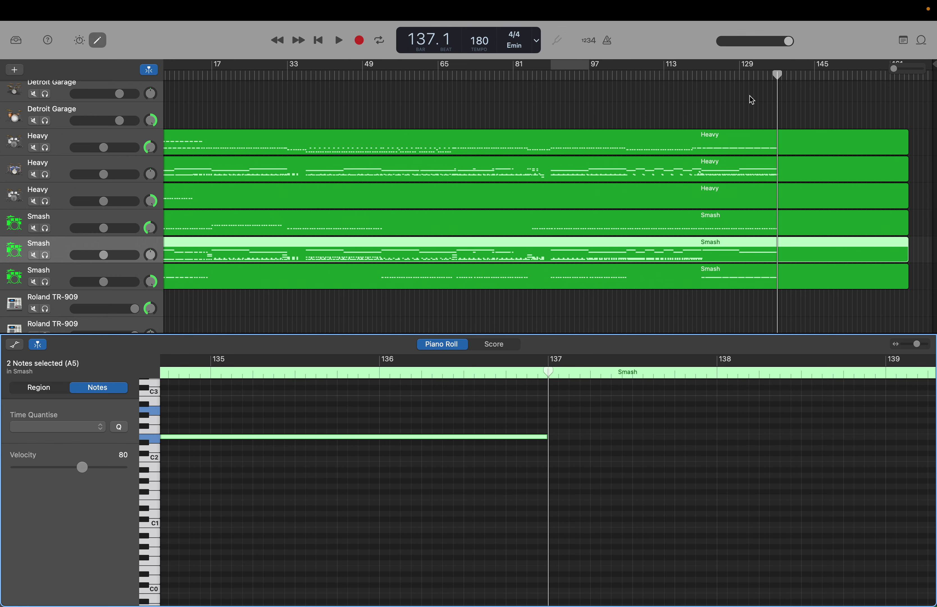
Create a half-beat D#1 note at bar 135 in the middle Smash track.
{"action": "left_click_drag", "start_coordinate": [778, 75], "coordinate": [701, 76]}
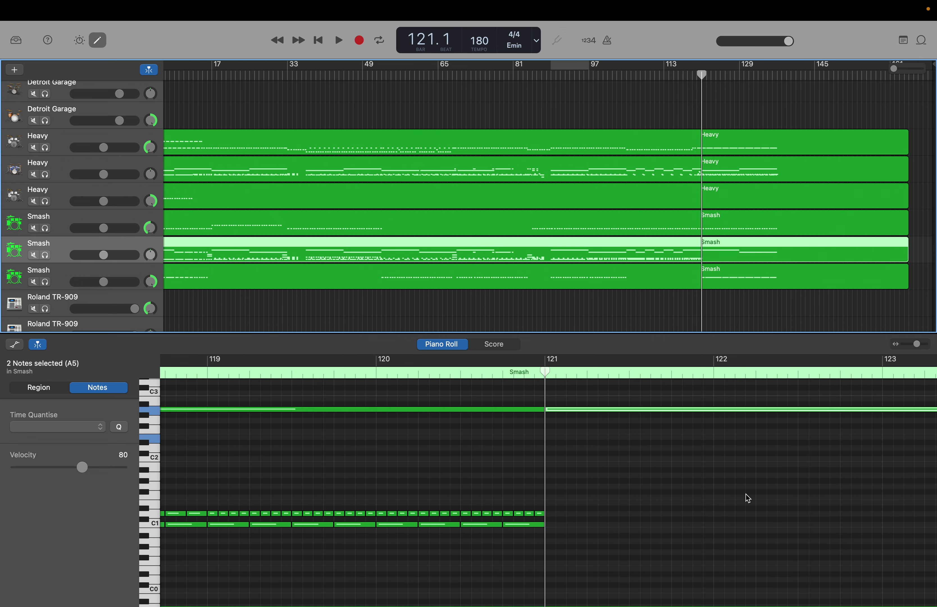
{"action": "scroll", "coordinate": [746, 493], "scroll_direction": "right", "scroll_amount": 10}
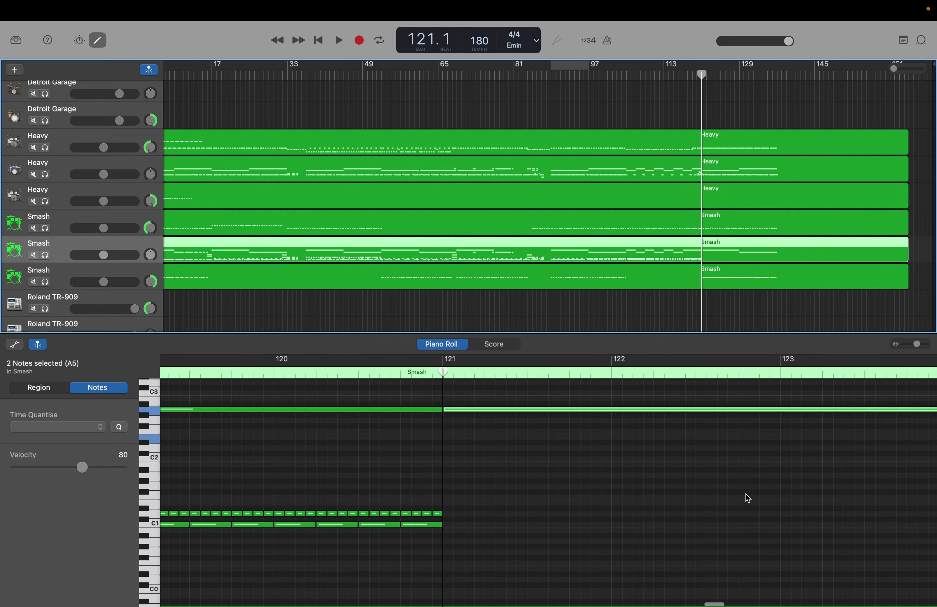
{"action": "scroll", "coordinate": [747, 494], "scroll_direction": "right", "scroll_amount": 20}
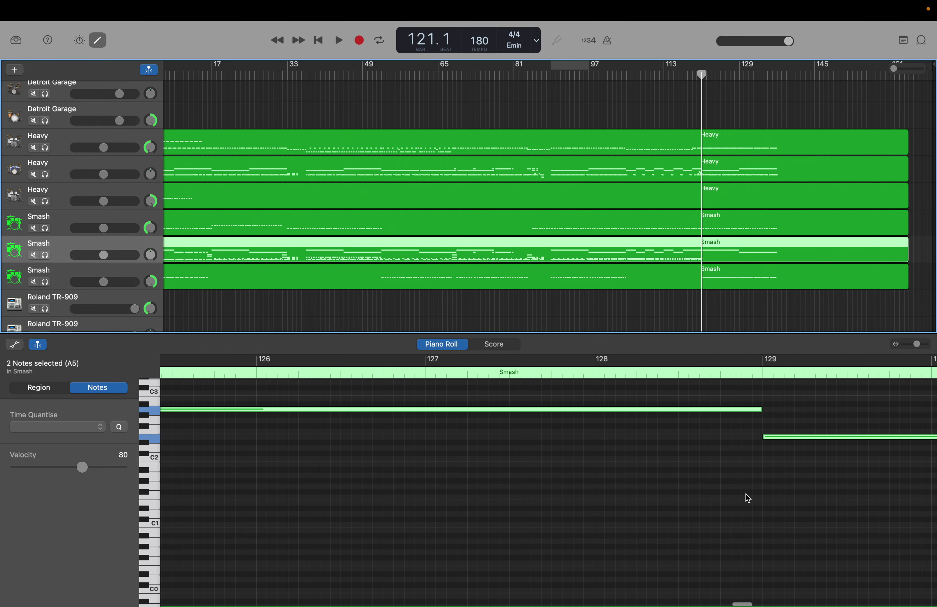
{"action": "scroll", "coordinate": [746, 494], "scroll_direction": "right", "scroll_amount": 10}
{"action": "scroll", "coordinate": [746, 494], "scroll_direction": "right", "scroll_amount": 15}
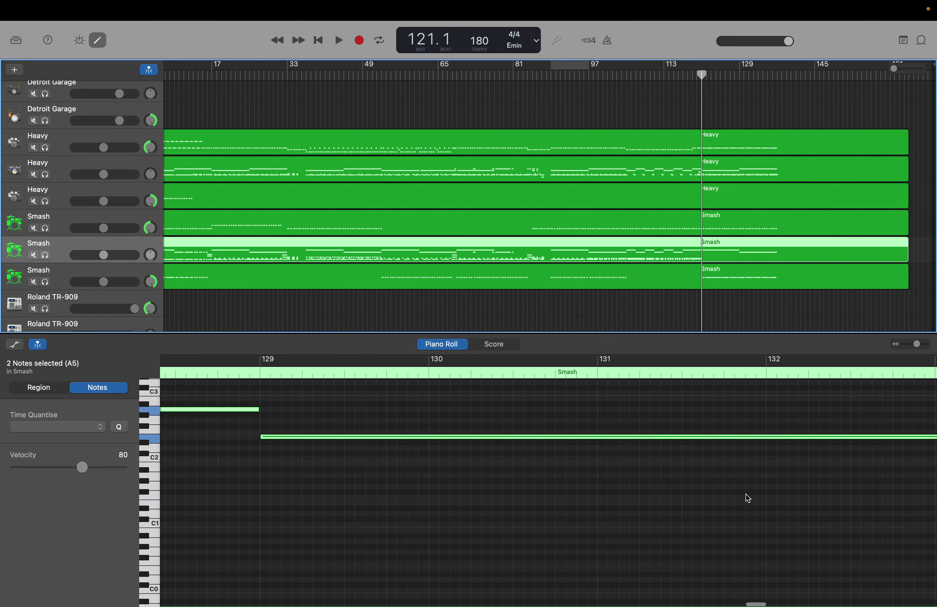
{"action": "scroll", "coordinate": [748, 497], "scroll_direction": "right", "scroll_amount": 2}
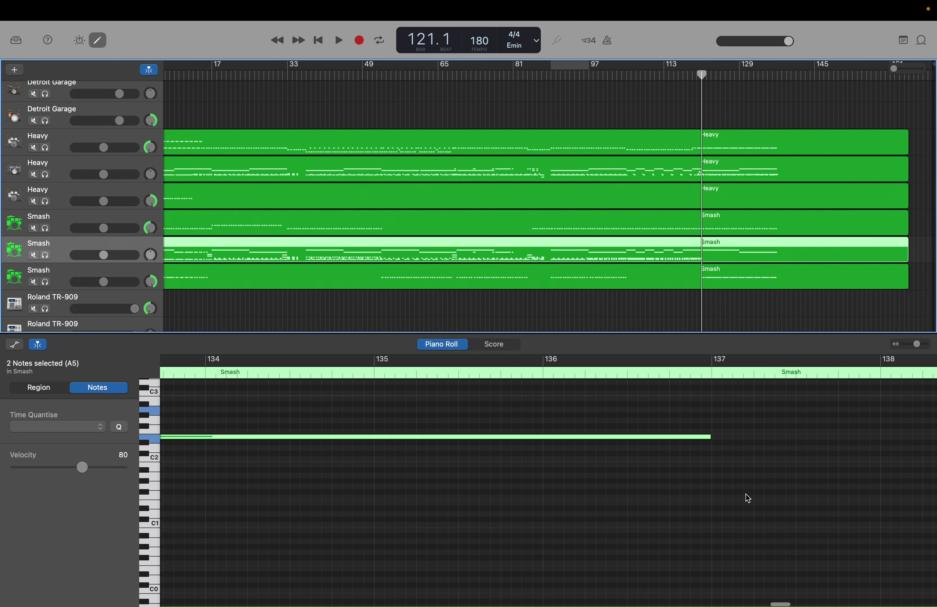
{"action": "right_click", "coordinate": [720, 540]}
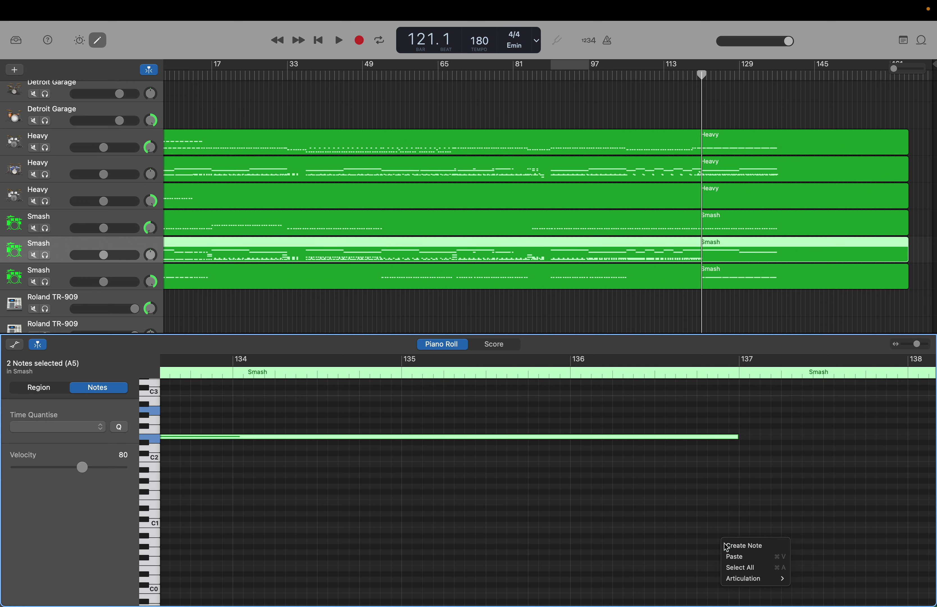
{"action": "left_click", "coordinate": [725, 543]}
{"action": "left_click_drag", "start_coordinate": [727, 547], "coordinate": [410, 509]}
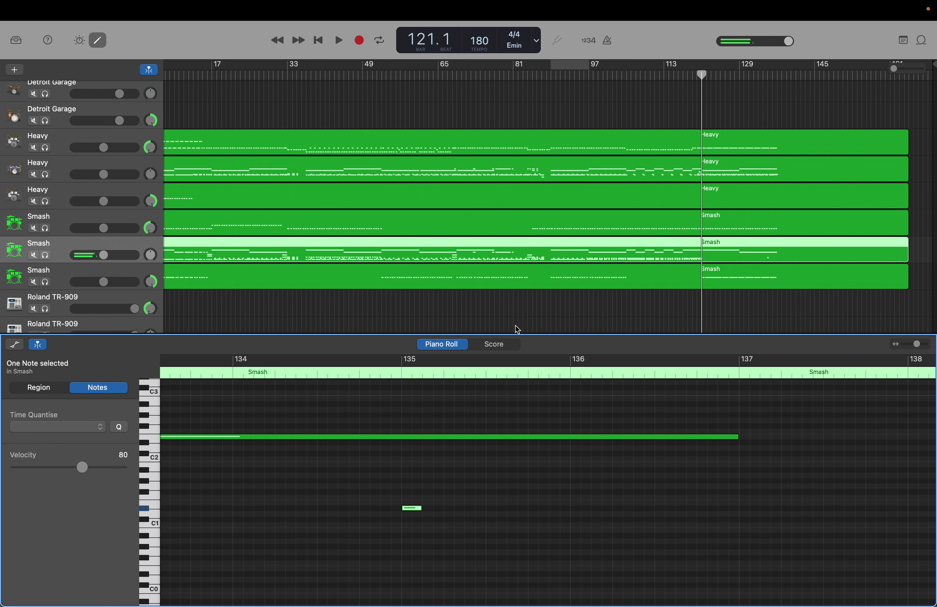
Copy the half-beat D#1 note and paste it end to end from bar 135 until bar 137.
{"action": "mouse_move", "coordinate": [693, 140]}
{"action": "left_click_drag", "start_coordinate": [702, 75], "coordinate": [768, 74]}
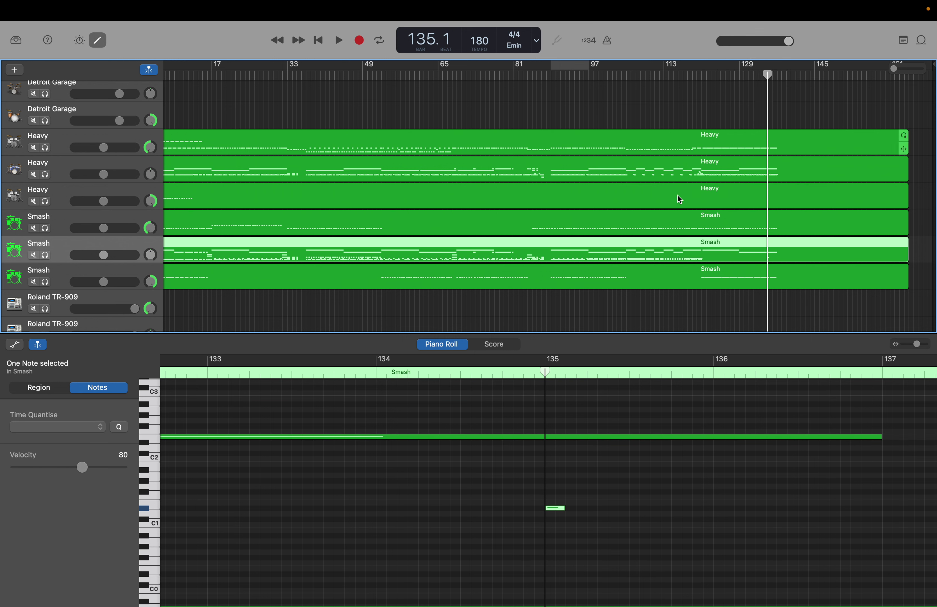
{"action": "left_click", "coordinate": [554, 495]}
{"action": "left_click", "coordinate": [556, 508]}
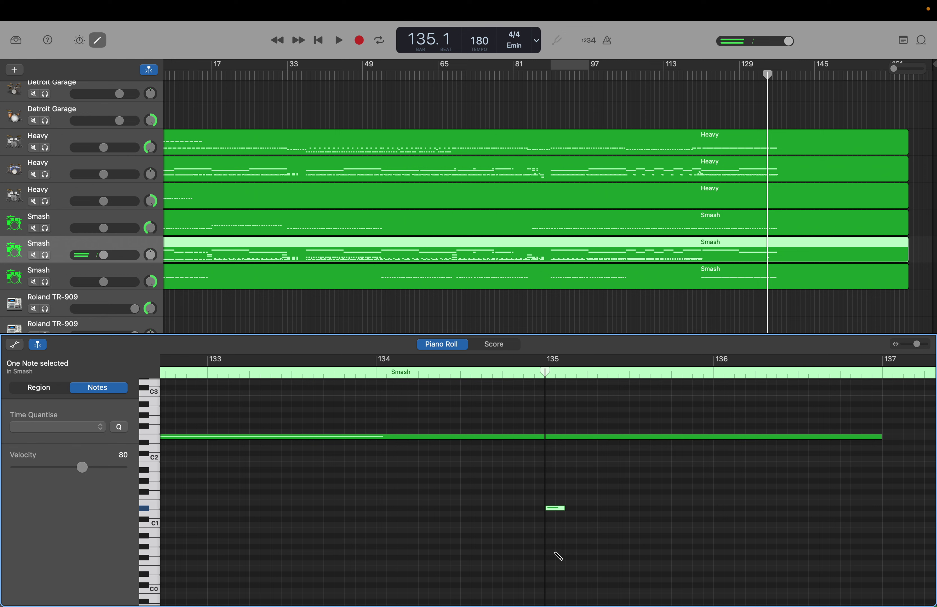
{"action": "key", "text": "r"}
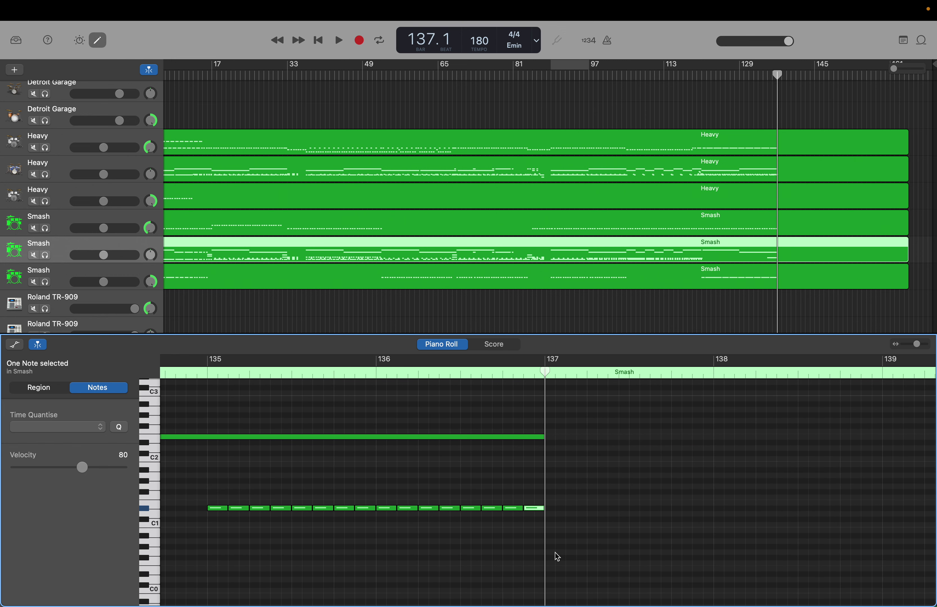
Paste a copy of the D#1 note at bar 133, lengthen it to almost one beat and lower it to D1.
{"action": "left_click_drag", "start_coordinate": [545, 370], "coordinate": [320, 385]}
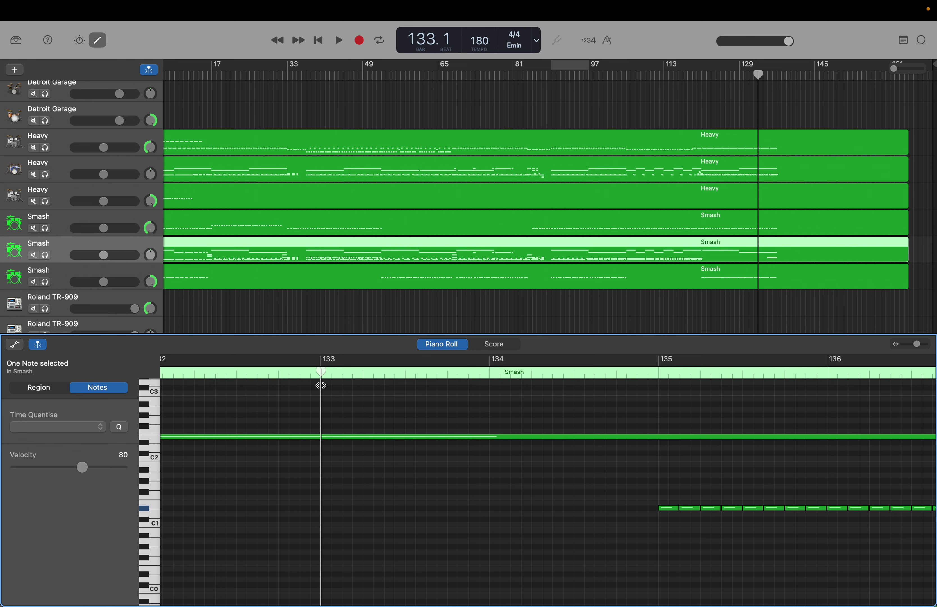
{"action": "left_click_drag", "start_coordinate": [665, 496], "coordinate": [666, 522]}
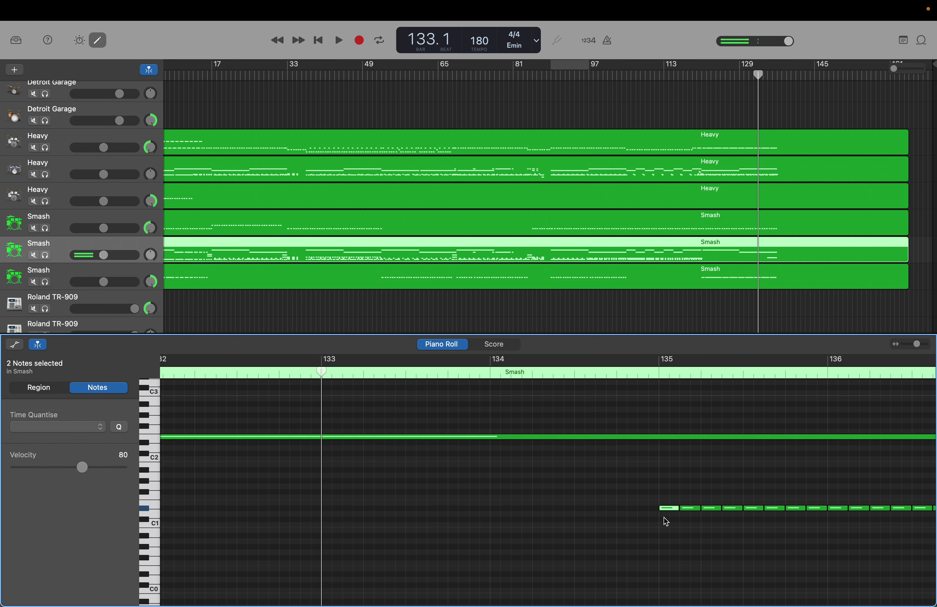
{"action": "key", "text": "super+v"}
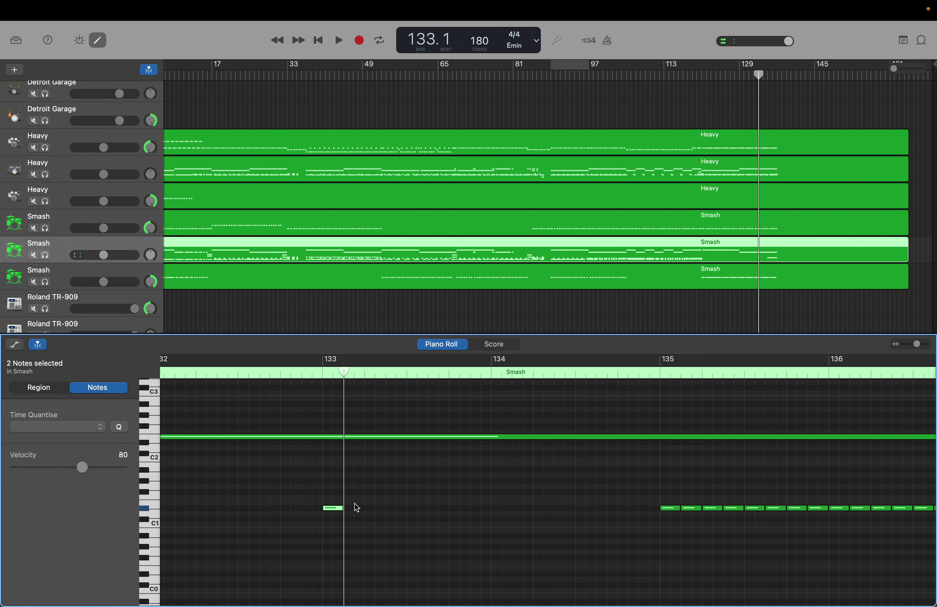
{"action": "left_click_drag", "start_coordinate": [342, 507], "coordinate": [360, 507]}
{"action": "left_click_drag", "start_coordinate": [343, 372], "coordinate": [360, 372]}
{"action": "left_click", "coordinate": [342, 508]}
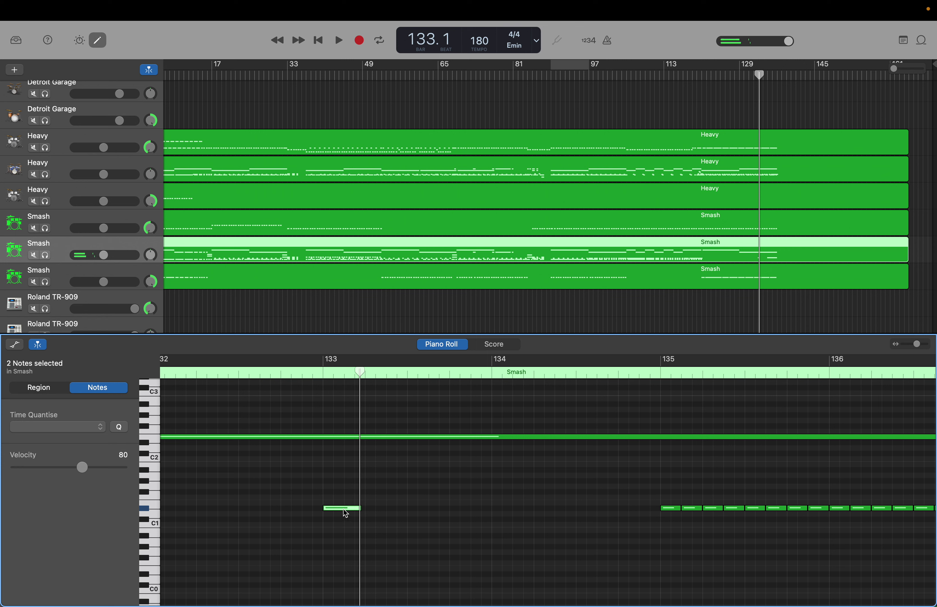
{"action": "left_click_drag", "start_coordinate": [345, 511], "coordinate": [345, 519]}
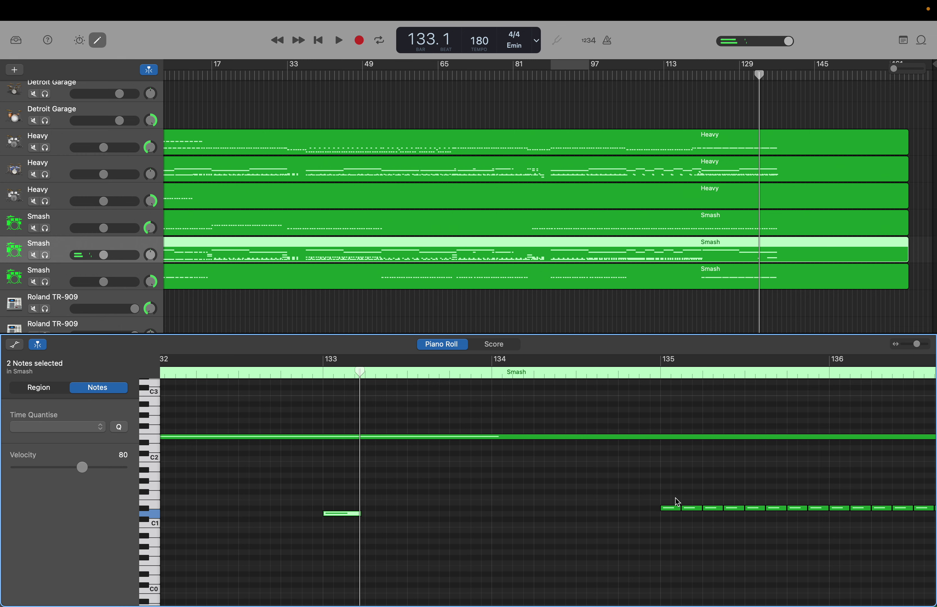
Lower the half-beat notes of bars 135 and 136 to D1 and paste the longer D1 note repeatedly from bar 133 to bar 135.
{"action": "left_click_drag", "start_coordinate": [677, 500], "coordinate": [537, 516]}
{"action": "scroll", "coordinate": [537, 517], "scroll_direction": "left", "scroll_amount": 5}
{"action": "left_click_drag", "start_coordinate": [415, 499], "coordinate": [428, 536]}
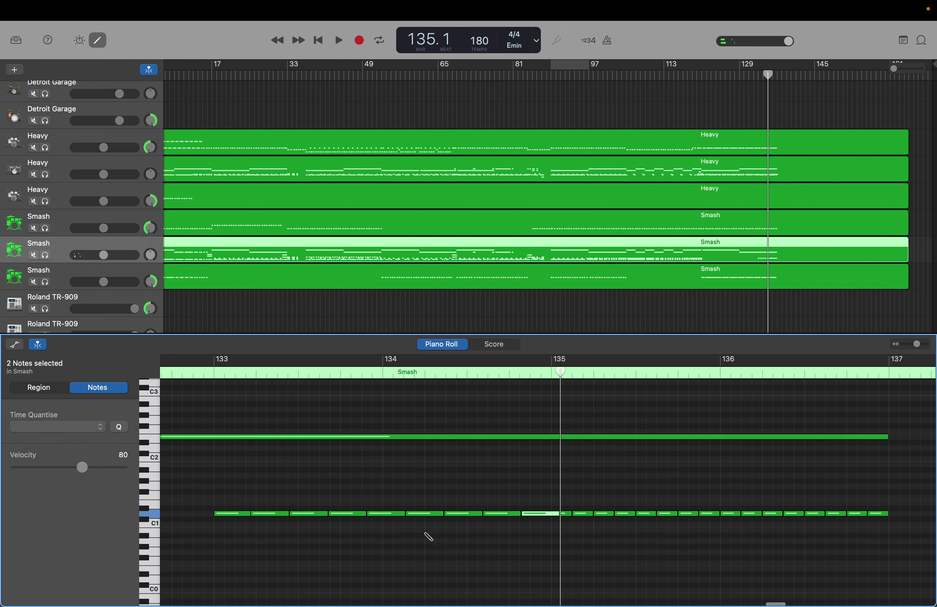
Create a C1 note at bar 133 and match its length to the D1 note above it.
{"action": "scroll", "coordinate": [427, 537], "scroll_direction": "down", "scroll_amount": 3}
{"action": "scroll", "coordinate": [427, 536], "scroll_direction": "left", "scroll_amount": 5}
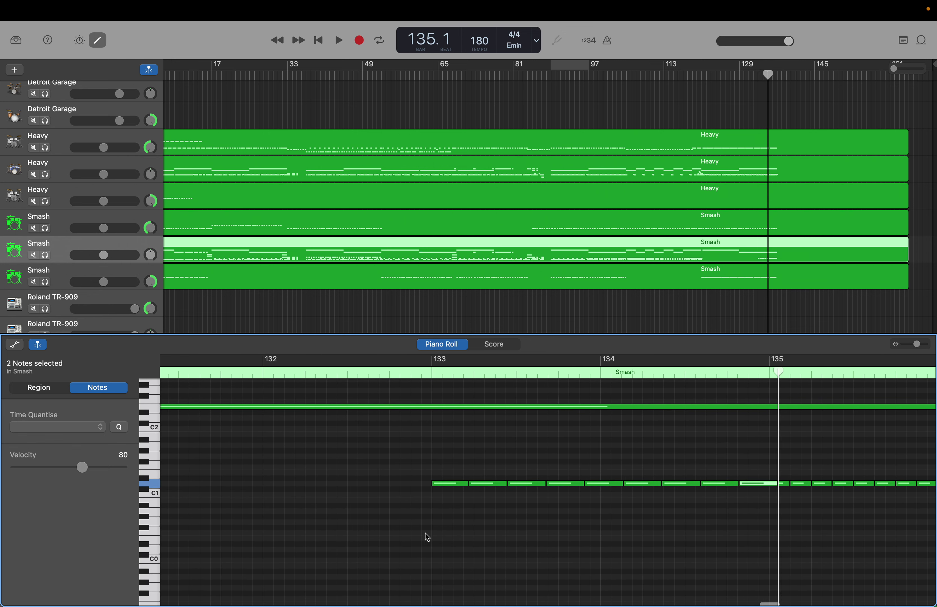
{"action": "scroll", "coordinate": [426, 533], "scroll_direction": "down", "scroll_amount": 2}
{"action": "scroll", "coordinate": [425, 533], "scroll_direction": "left", "scroll_amount": 3}
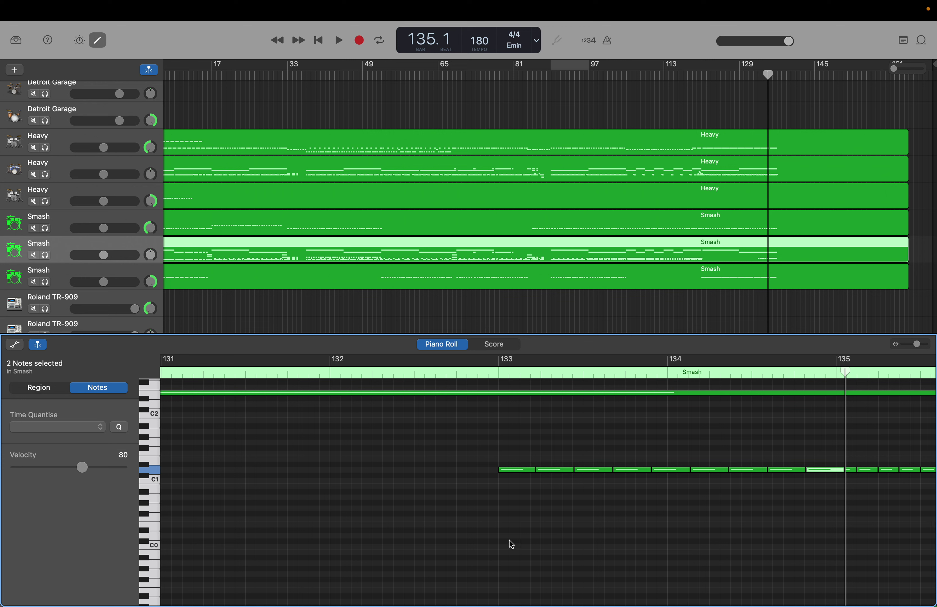
{"action": "right_click", "coordinate": [508, 488]}
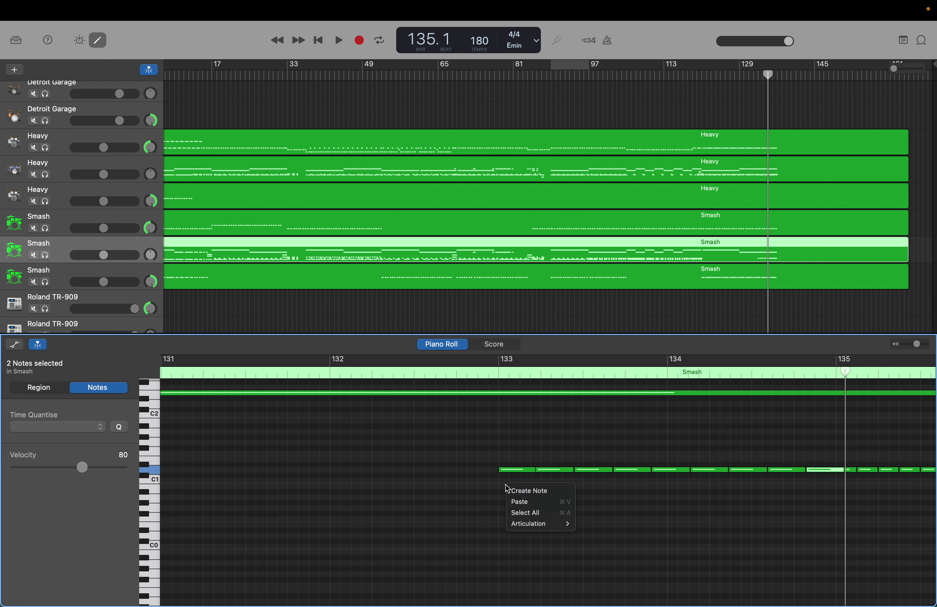
{"action": "left_click", "coordinate": [510, 488]}
{"action": "left_click_drag", "start_coordinate": [509, 489], "coordinate": [535, 483]}
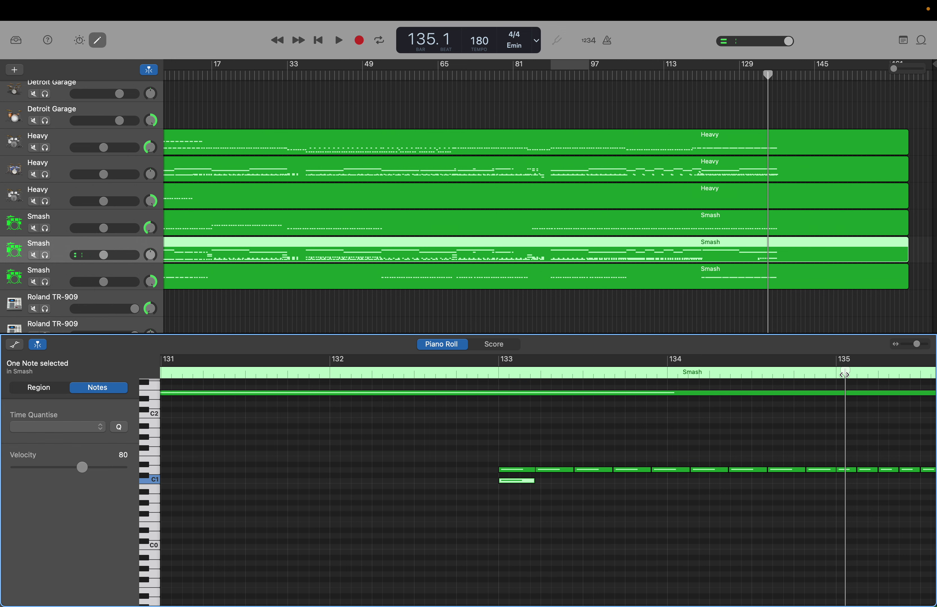
{"action": "left_click_drag", "start_coordinate": [845, 375], "coordinate": [555, 402]}
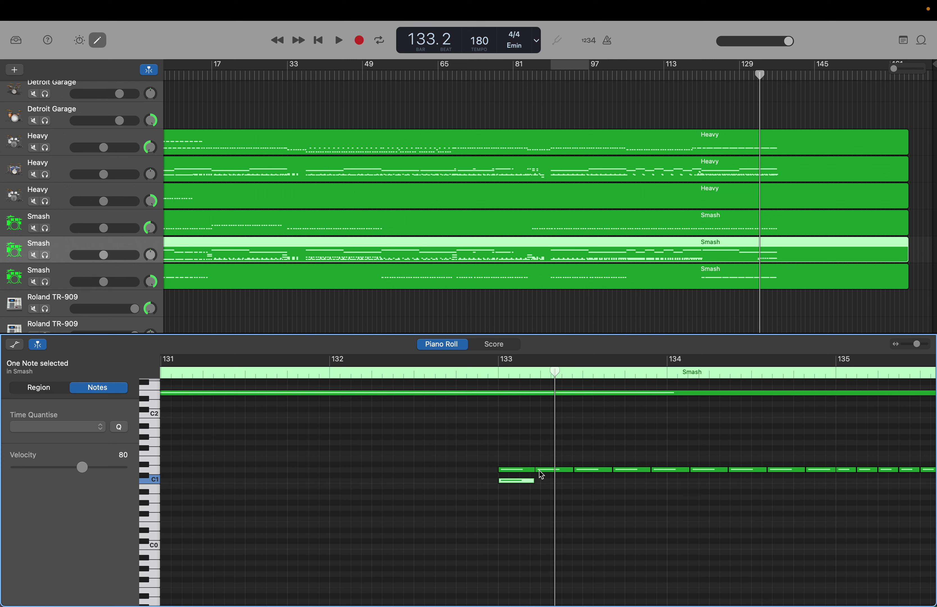
{"action": "left_click_drag", "start_coordinate": [535, 484], "coordinate": [537, 483]}
{"action": "left_click_drag", "start_coordinate": [558, 376], "coordinate": [540, 371]}
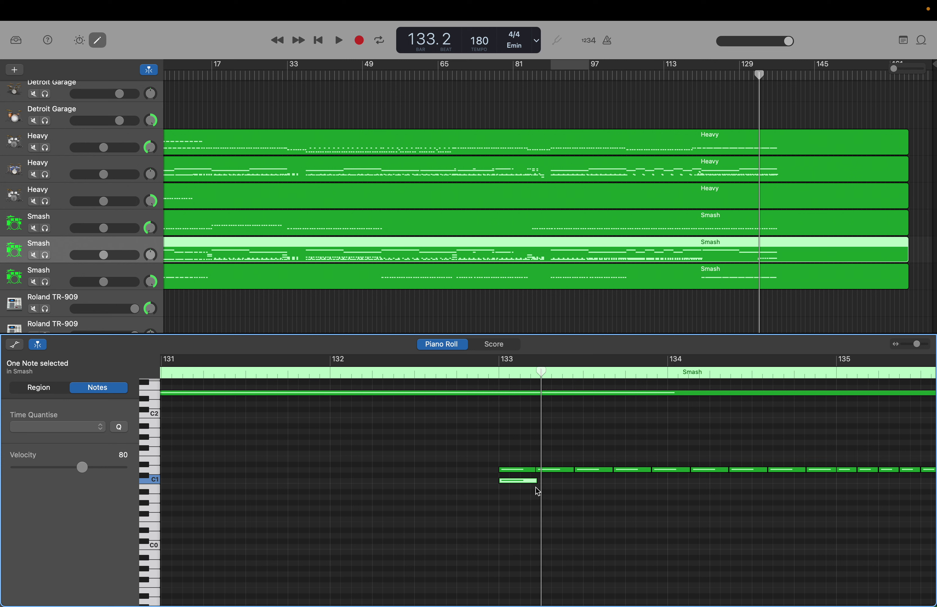
Delete the repeated D1 notes between the first one and bar 135, and lengthen the D1 and C1 notes at bar 133 to one beat.
{"action": "left_click_drag", "start_coordinate": [521, 464], "coordinate": [601, 470]}
{"action": "left_click_drag", "start_coordinate": [341, 437], "coordinate": [608, 511]}
{"action": "key", "text": "Delete"}
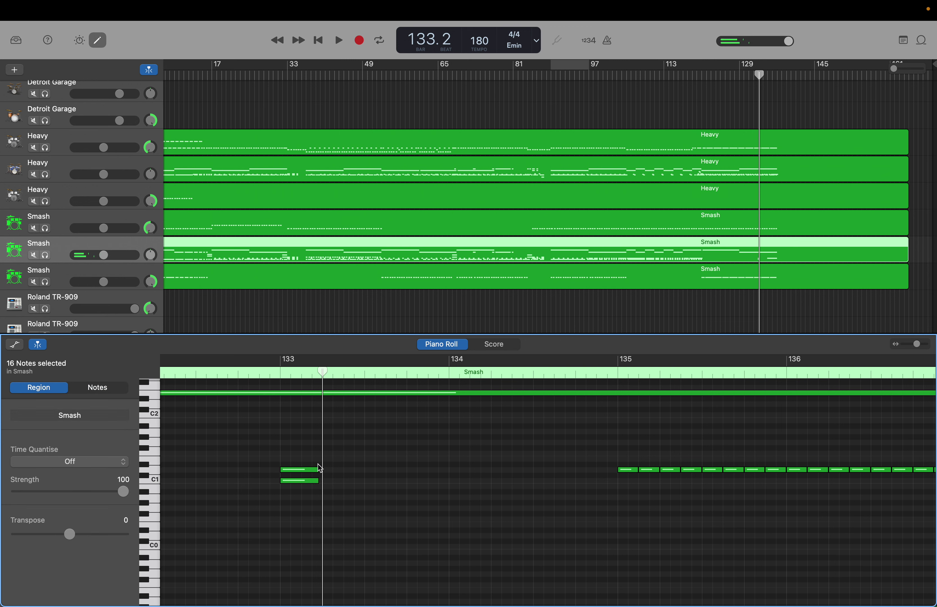
{"action": "left_click_drag", "start_coordinate": [309, 462], "coordinate": [320, 484]}
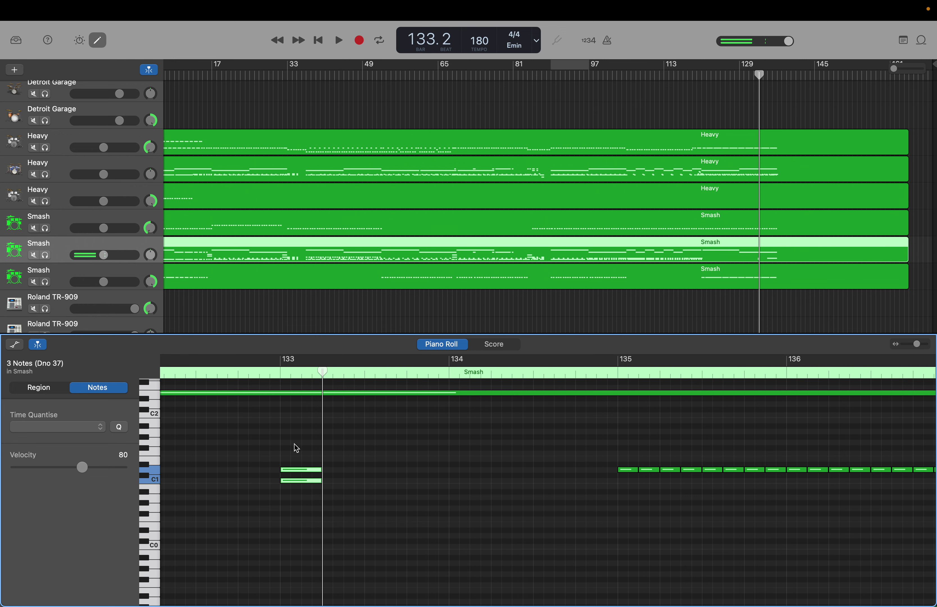
Paste the one-beat D1 and C1 pair repeatedly until bar 135, and the C1 note alone from there until bar 137.
{"action": "left_click_drag", "start_coordinate": [297, 449], "coordinate": [299, 504]}
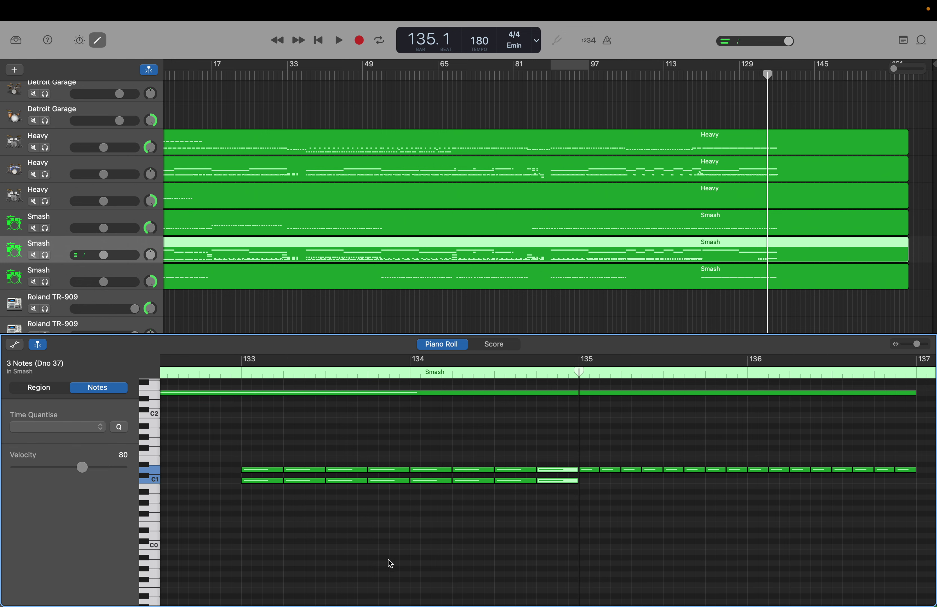
{"action": "left_click", "coordinate": [561, 521]}
{"action": "left_click", "coordinate": [560, 482]}
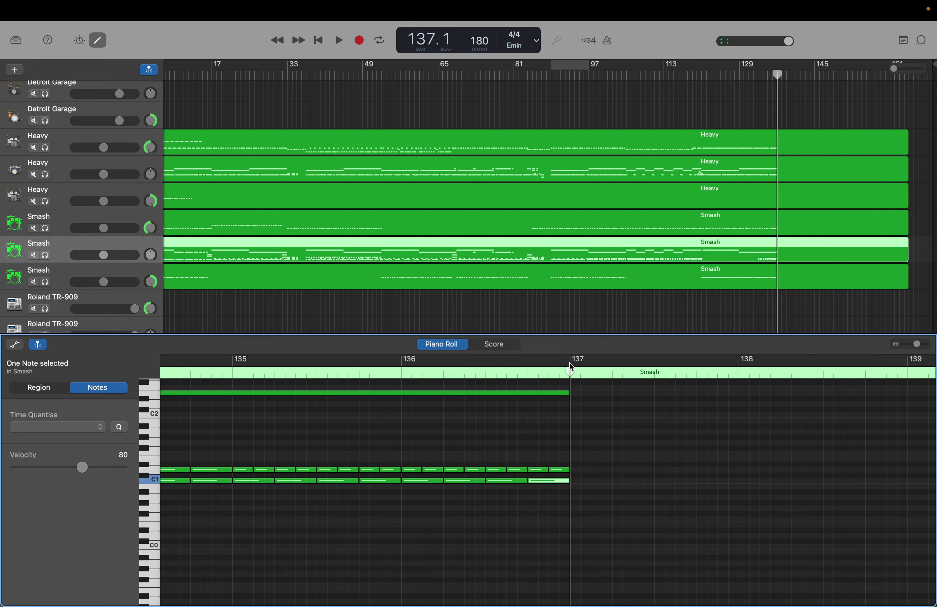
Copy the short C1 and D1 notes of bars 121 to 129 from the second Heavy track into the second Smash track at bar 121.
{"action": "left_click_drag", "start_coordinate": [569, 369], "coordinate": [83, 364]}
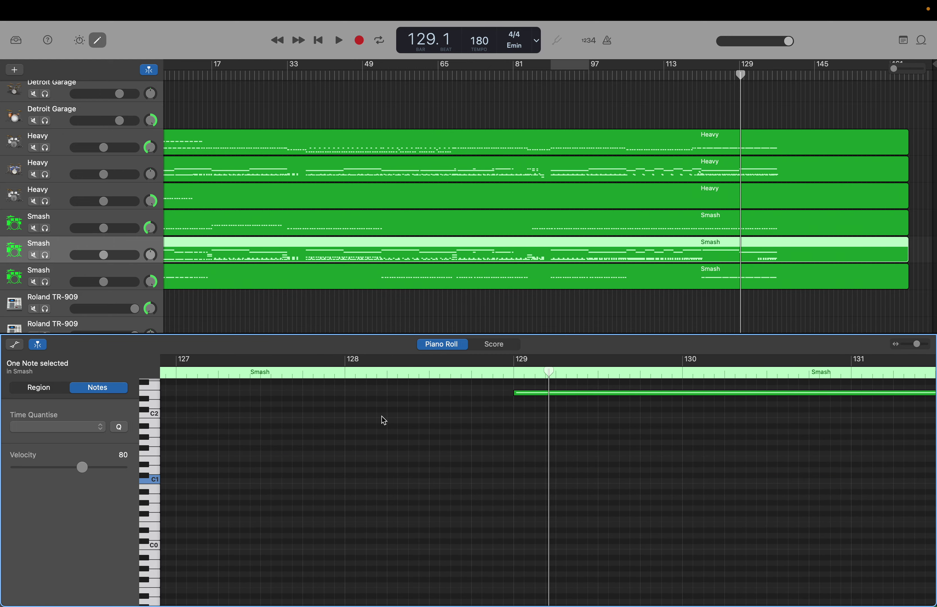
{"action": "left_click_drag", "start_coordinate": [550, 377], "coordinate": [801, 403]}
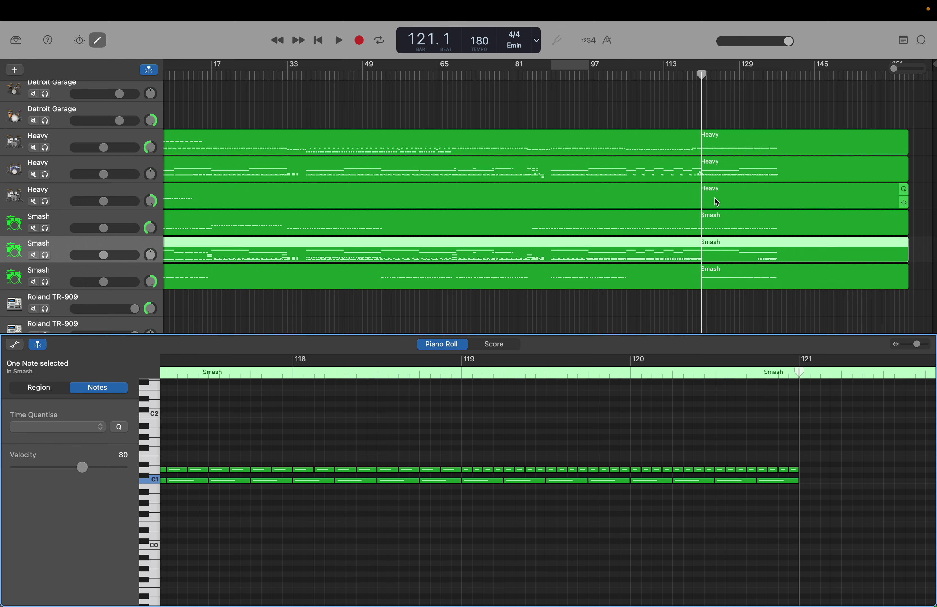
{"action": "left_click", "coordinate": [714, 172]}
{"action": "scroll", "coordinate": [507, 481], "scroll_direction": "left", "scroll_amount": 15}
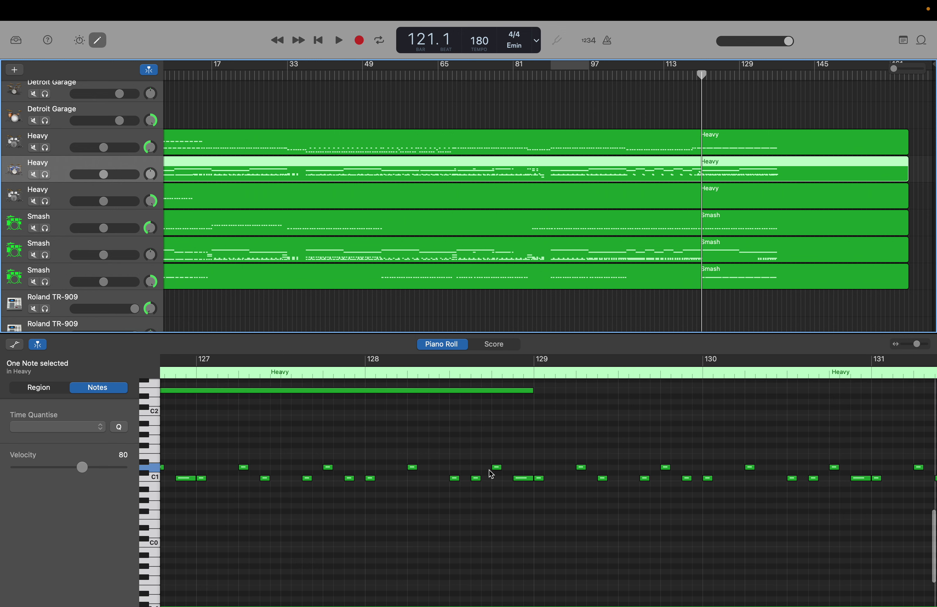
{"action": "scroll", "coordinate": [491, 474], "scroll_direction": "left", "scroll_amount": 12}
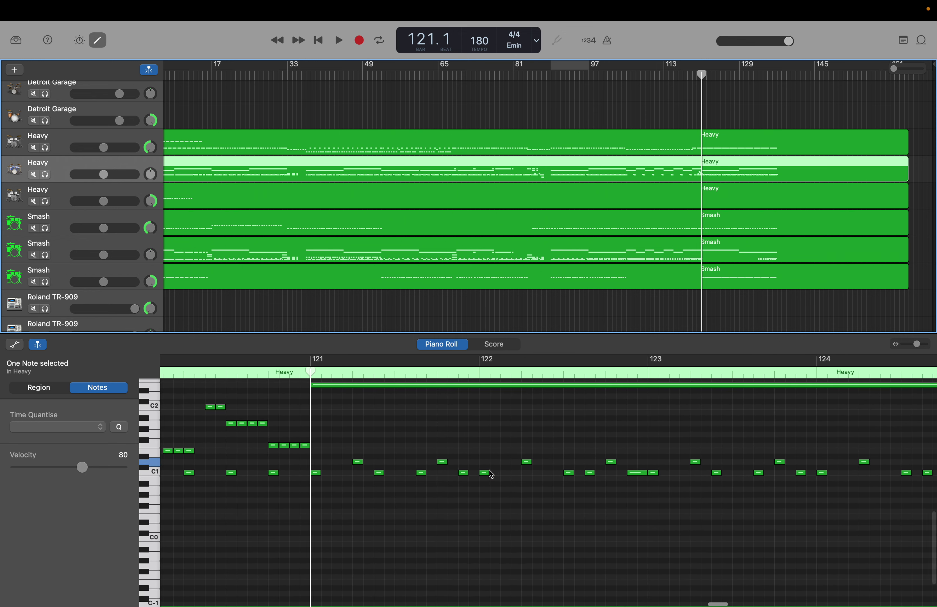
{"action": "scroll", "coordinate": [492, 474], "scroll_direction": "left", "scroll_amount": 2}
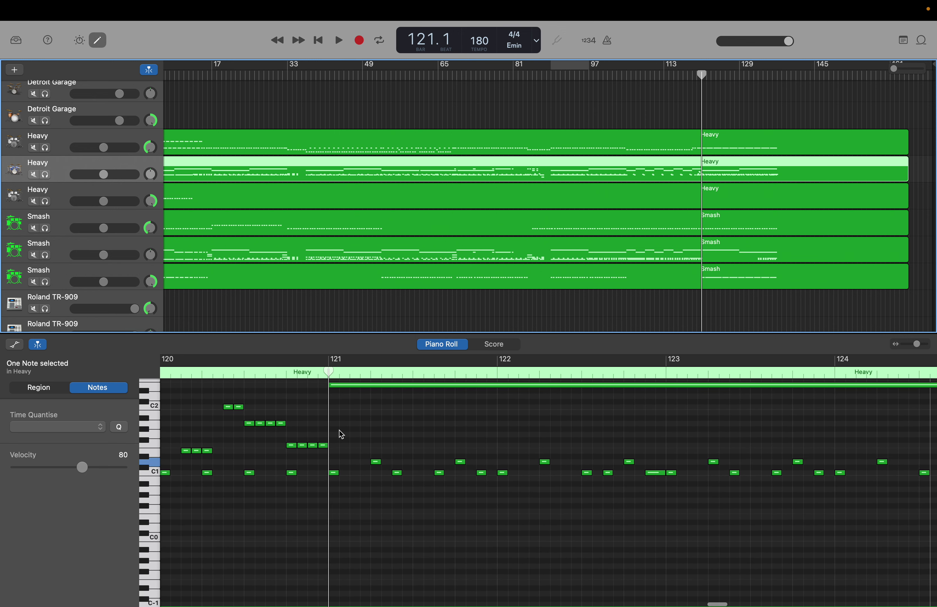
{"action": "left_click_drag", "start_coordinate": [338, 436], "coordinate": [616, 504]}
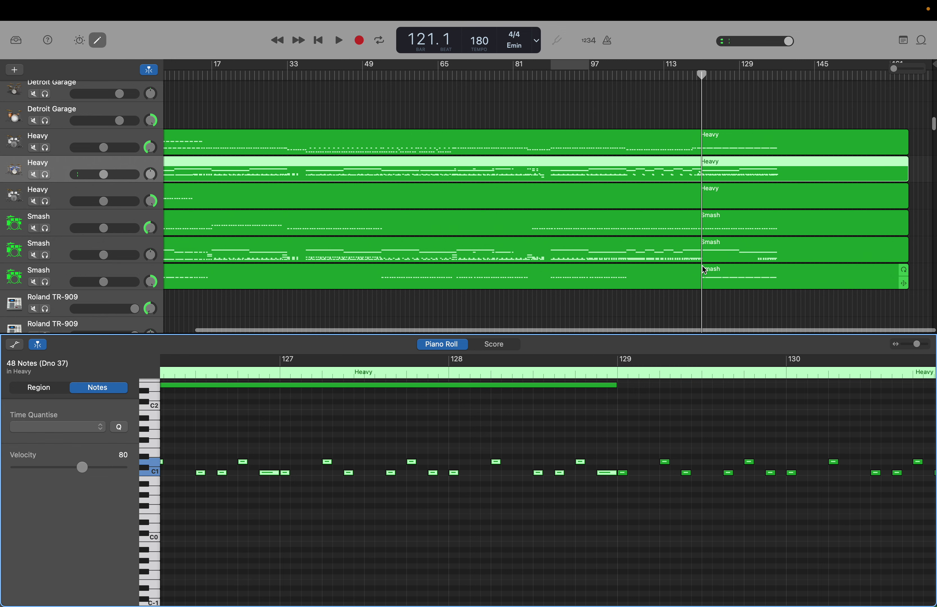
{"action": "left_click", "coordinate": [710, 260]}
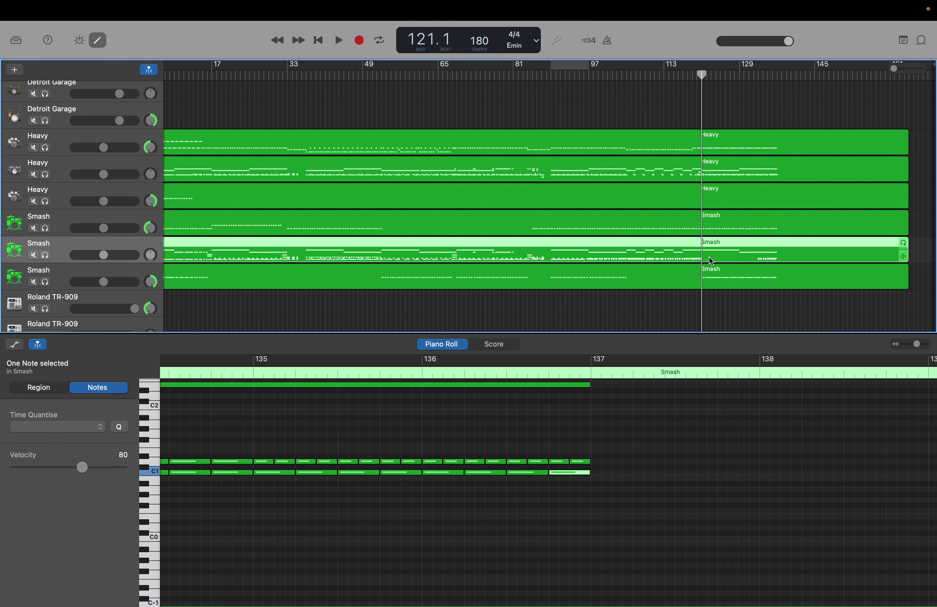
{"action": "key", "text": "super+z"}
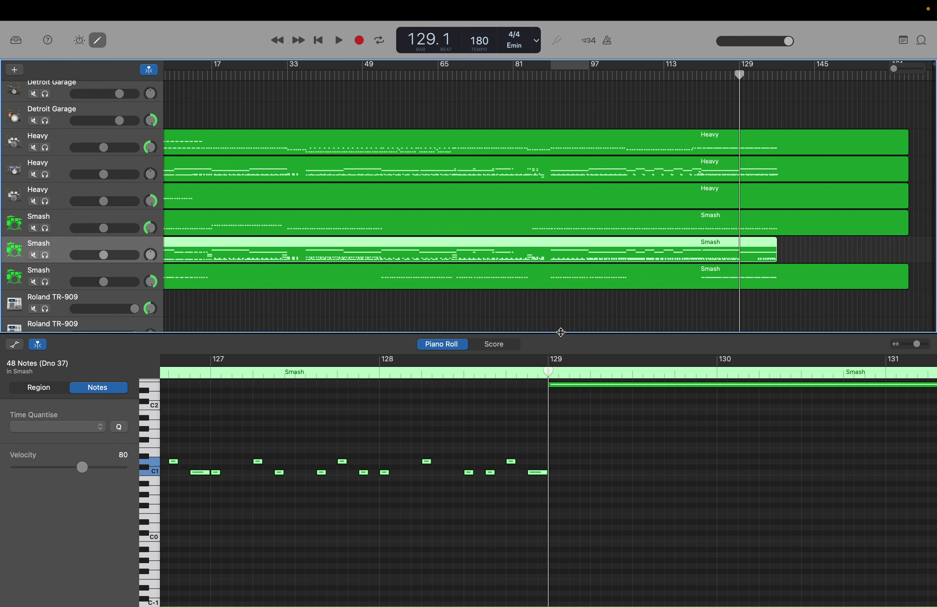
Copy the short notes of bars 127 and 128 in the Smash region and paste them repeatedly from bar 129 to bar 133.
{"action": "left_click", "coordinate": [242, 431]}
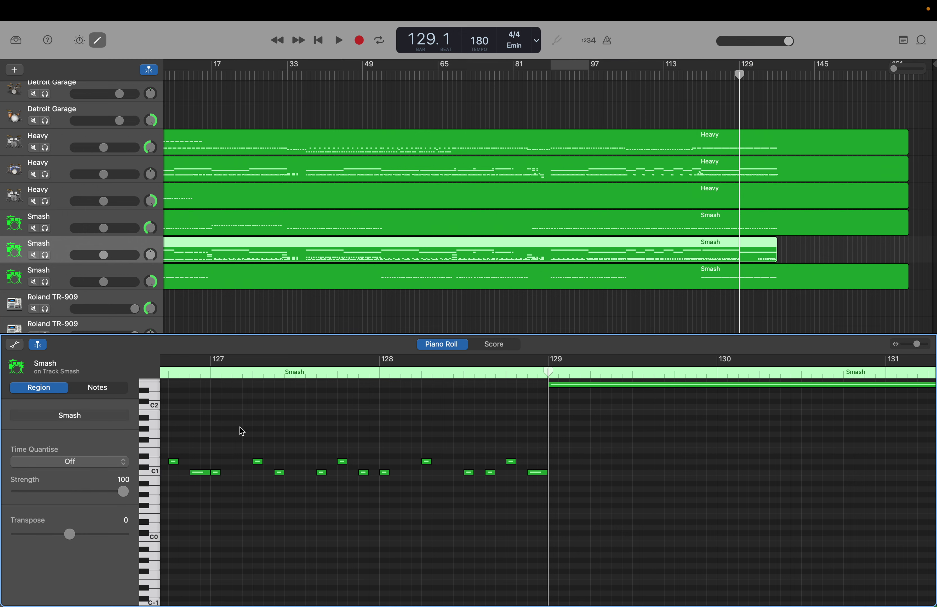
{"action": "scroll", "coordinate": [235, 431], "scroll_direction": "left", "scroll_amount": 10}
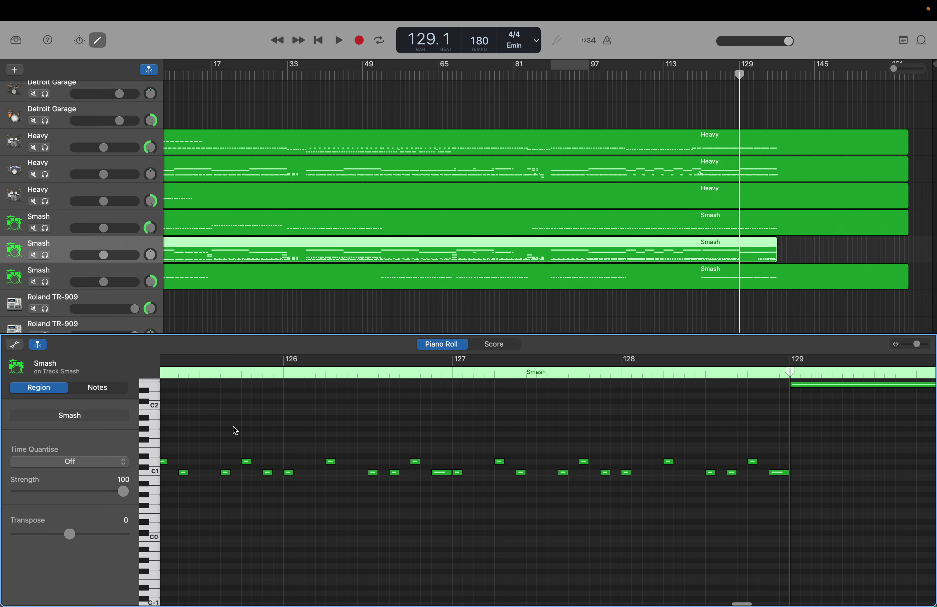
{"action": "left_click_drag", "start_coordinate": [461, 430], "coordinate": [778, 524]}
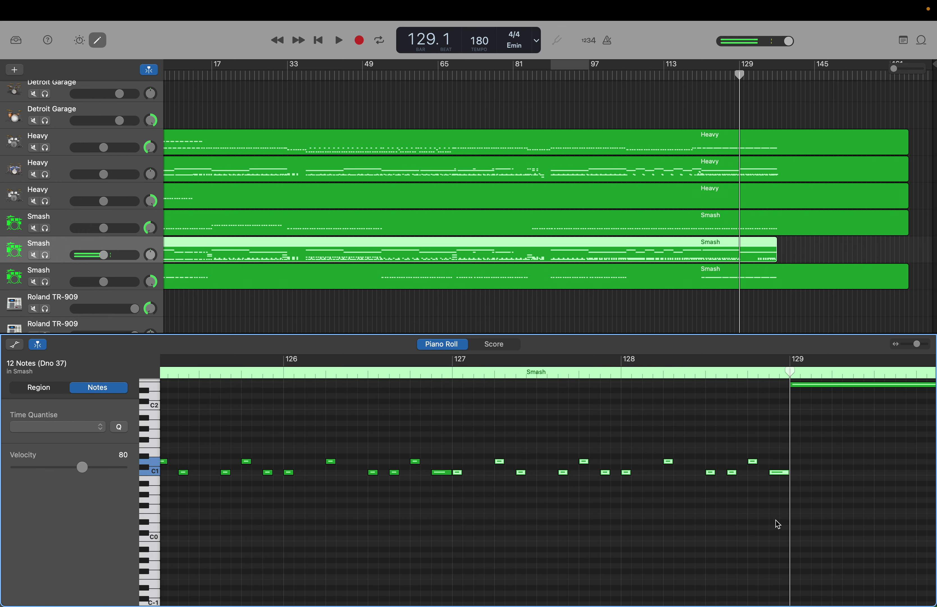
{"action": "key", "text": "Right"}
{"action": "key", "text": "Right"}
{"action": "key", "text": "Right"}
{"action": "key", "text": "Right"}
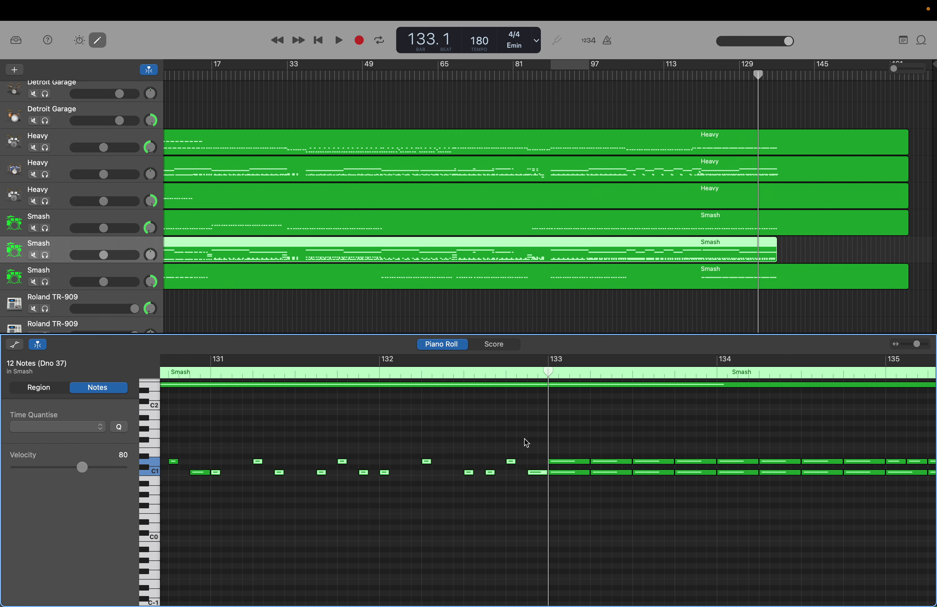
{"action": "left_click", "coordinate": [511, 433]}
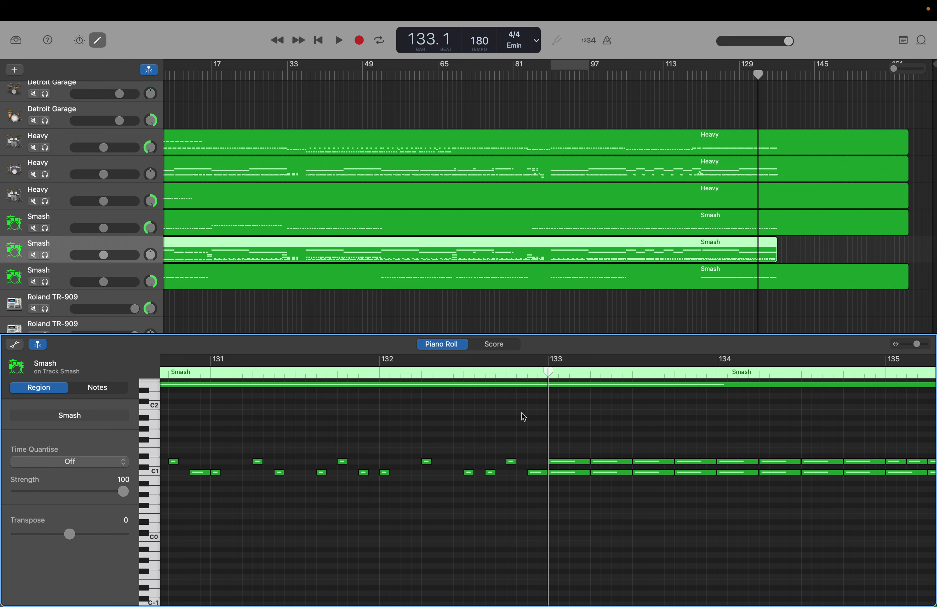
Play the arrangement from bar 105 until just past bar 137, and again from the beginning until bar 96.
{"action": "left_click_drag", "start_coordinate": [753, 73], "coordinate": [626, 67]}
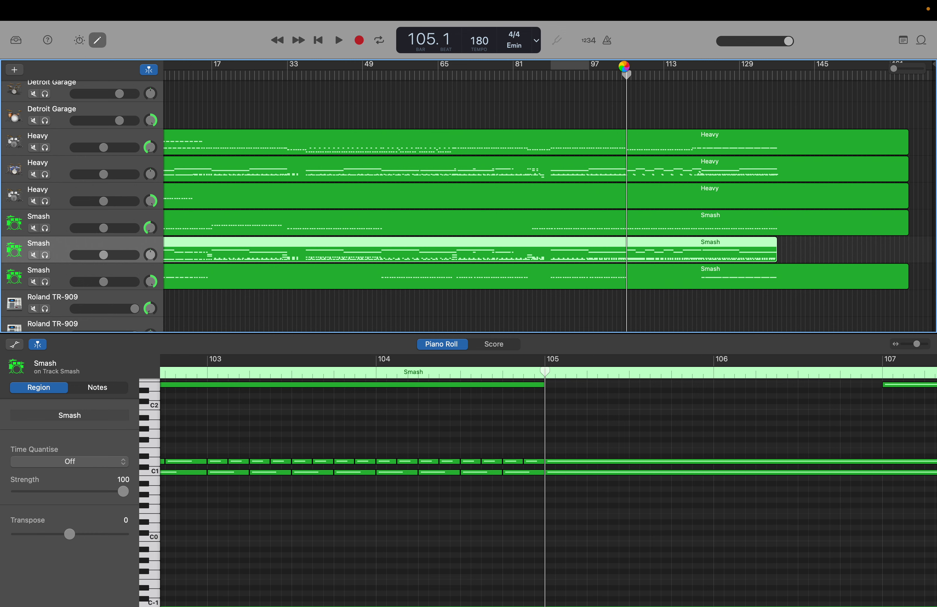
{"action": "key", "text": "space"}
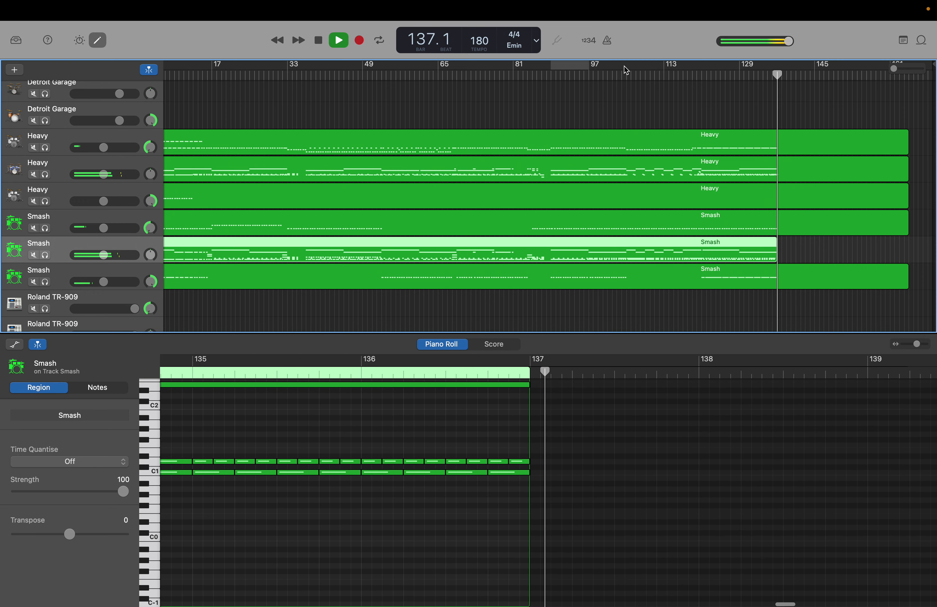
{"action": "key", "text": "space"}
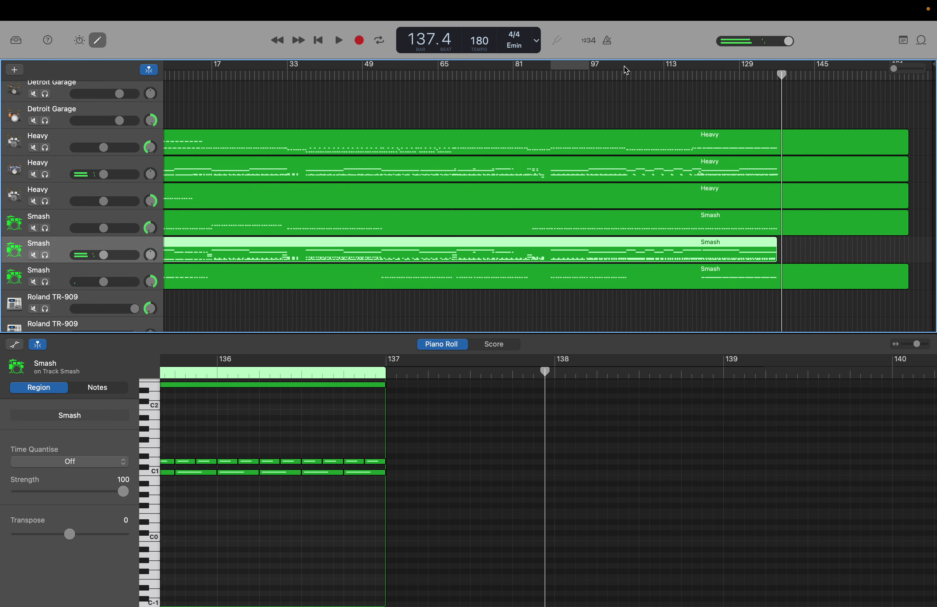
{"action": "key", "text": "Return"}
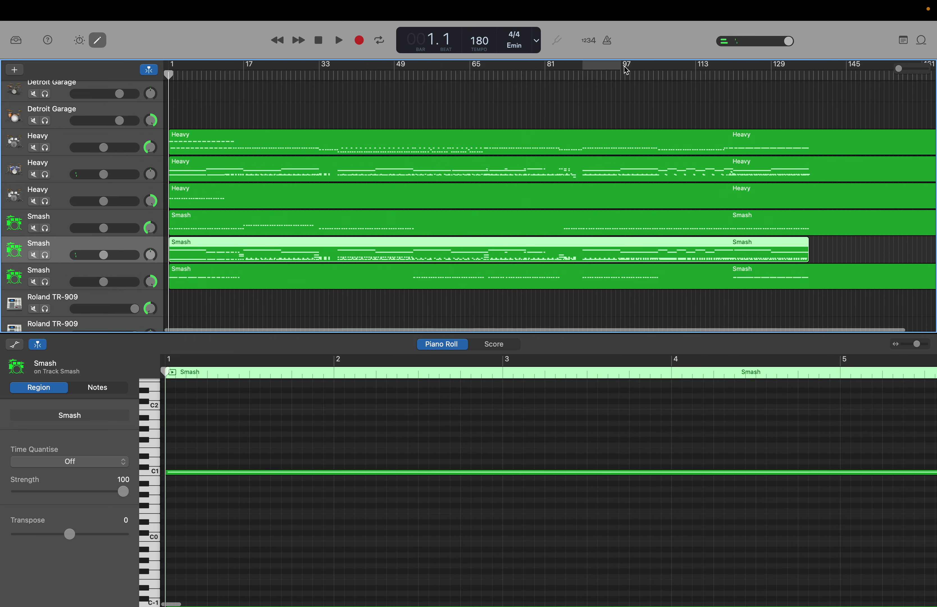
{"action": "key", "text": "space"}
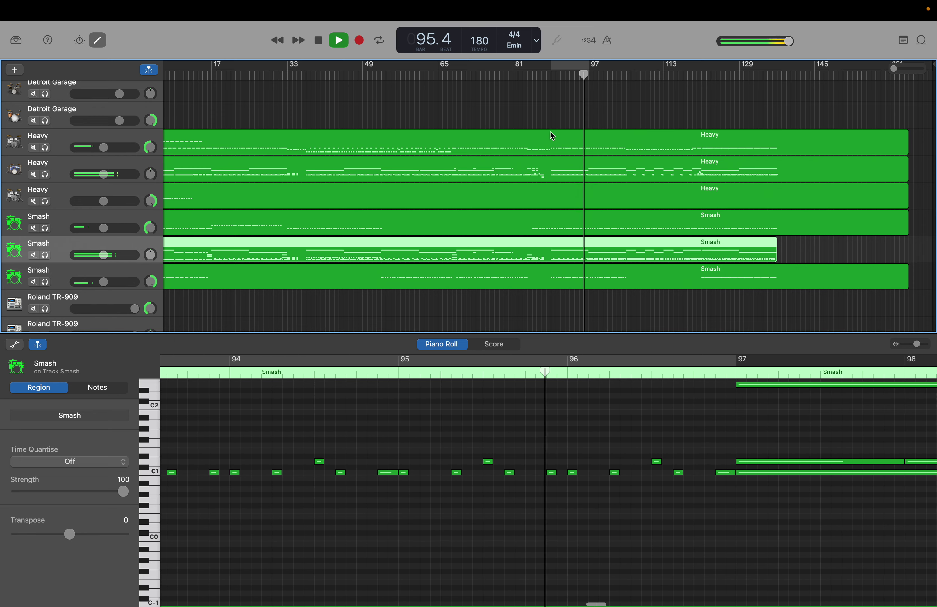
{"action": "key", "text": "space"}
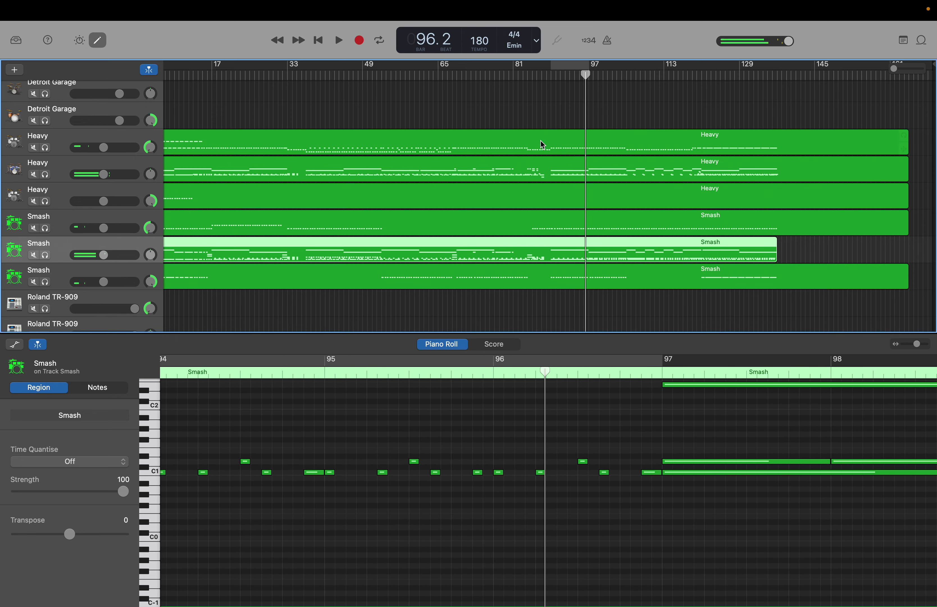
Move the second C1 note of bars 89 and 91 in the Smash region one sixteenth later.
{"action": "scroll", "coordinate": [479, 507], "scroll_direction": "left", "scroll_amount": 10}
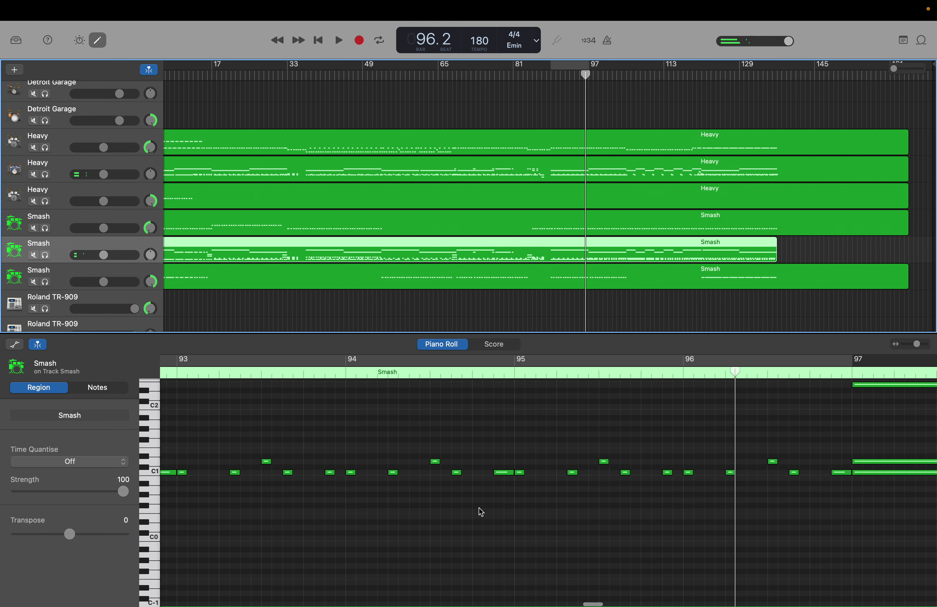
{"action": "scroll", "coordinate": [479, 508], "scroll_direction": "left", "scroll_amount": 10}
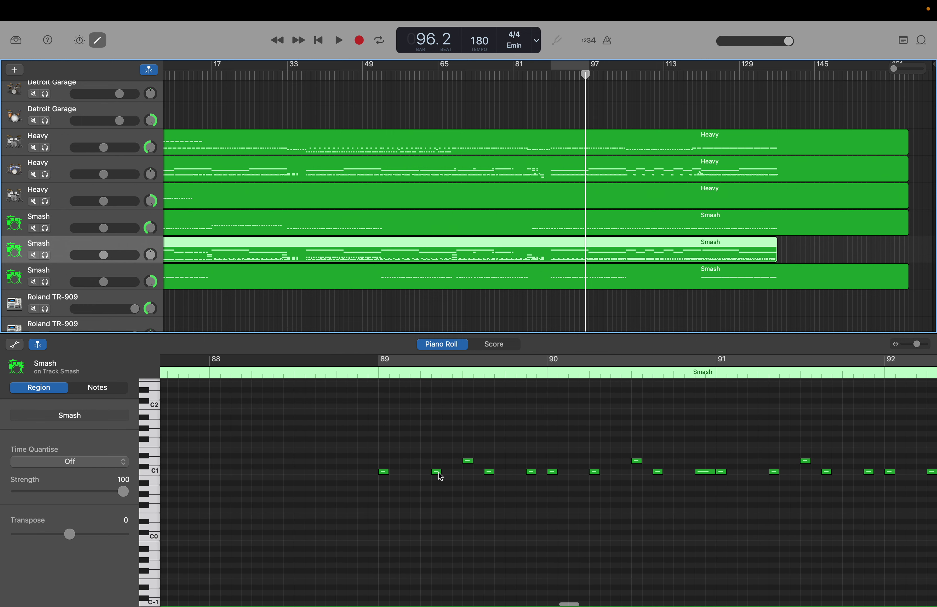
{"action": "mouse_move", "coordinate": [441, 476]}
{"action": "left_mouse_down"}
{"action": "mouse_move", "coordinate": [432, 477]}
{"action": "mouse_move", "coordinate": [447, 475]}
{"action": "left_mouse_up"}
{"action": "scroll", "coordinate": [578, 473], "scroll_direction": "right", "scroll_amount": 2}
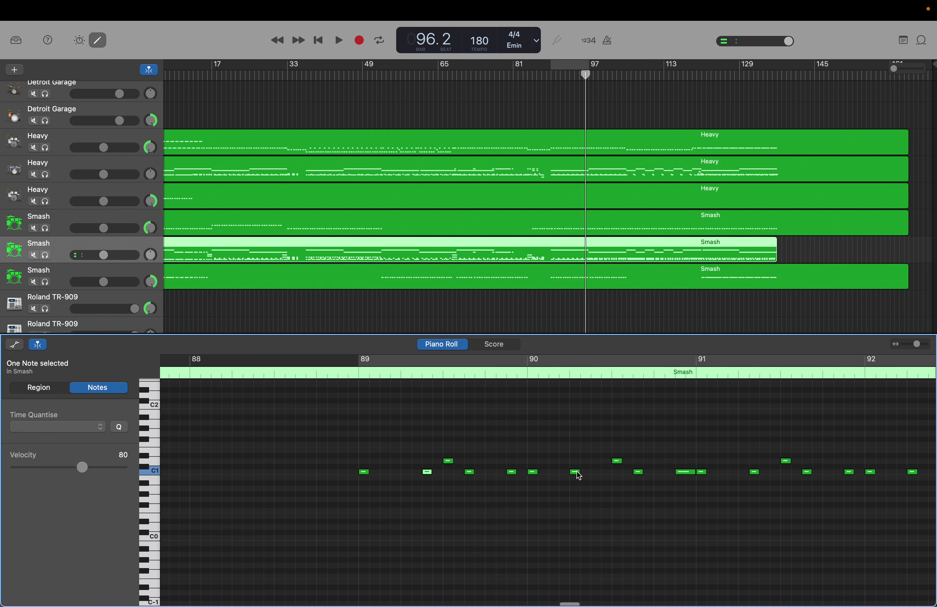
{"action": "left_click", "coordinate": [577, 473]}
{"action": "mouse_move", "coordinate": [578, 474]}
{"action": "left_mouse_down"}
{"action": "mouse_move", "coordinate": [586, 473]}
{"action": "mouse_move", "coordinate": [578, 472]}
{"action": "left_mouse_up"}
{"action": "scroll", "coordinate": [538, 479], "scroll_direction": "right", "scroll_amount": 10}
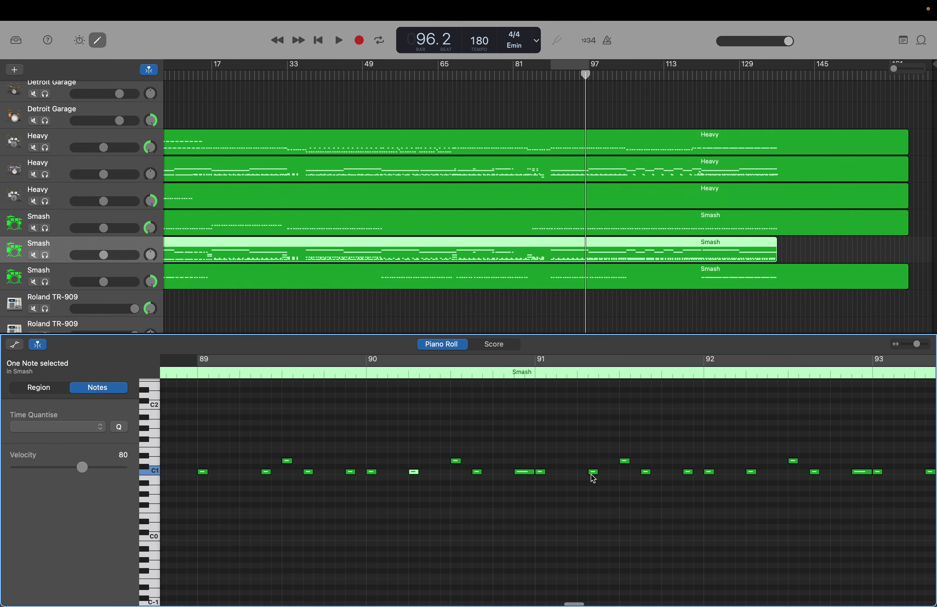
{"action": "left_click_drag", "start_coordinate": [594, 478], "coordinate": [601, 477]}
{"action": "scroll", "coordinate": [601, 478], "scroll_direction": "right", "scroll_amount": 15}
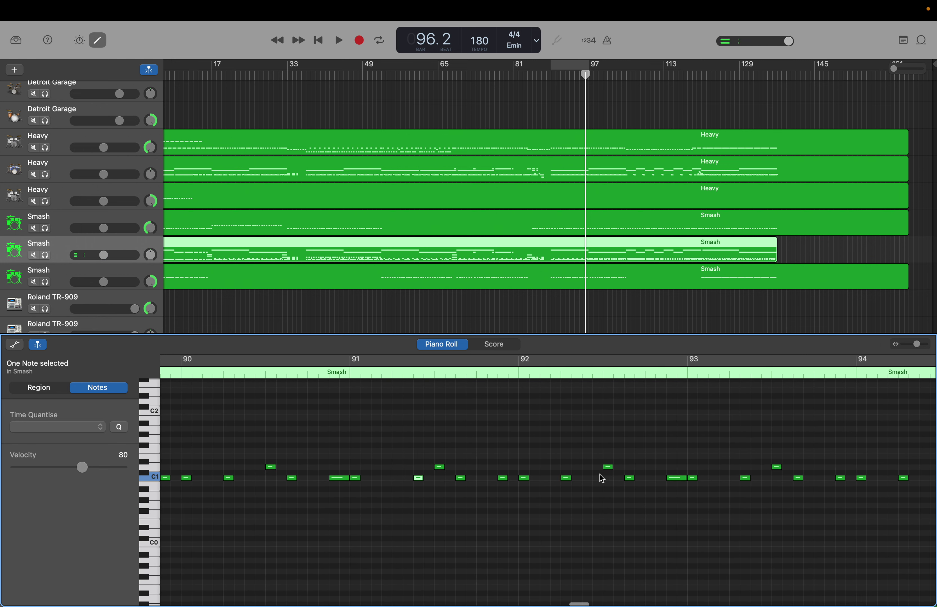
Move the second C1 note of bars 93 and 95 in the Smash region one sixteenth later.
{"action": "scroll", "coordinate": [602, 479], "scroll_direction": "right", "scroll_amount": 3}
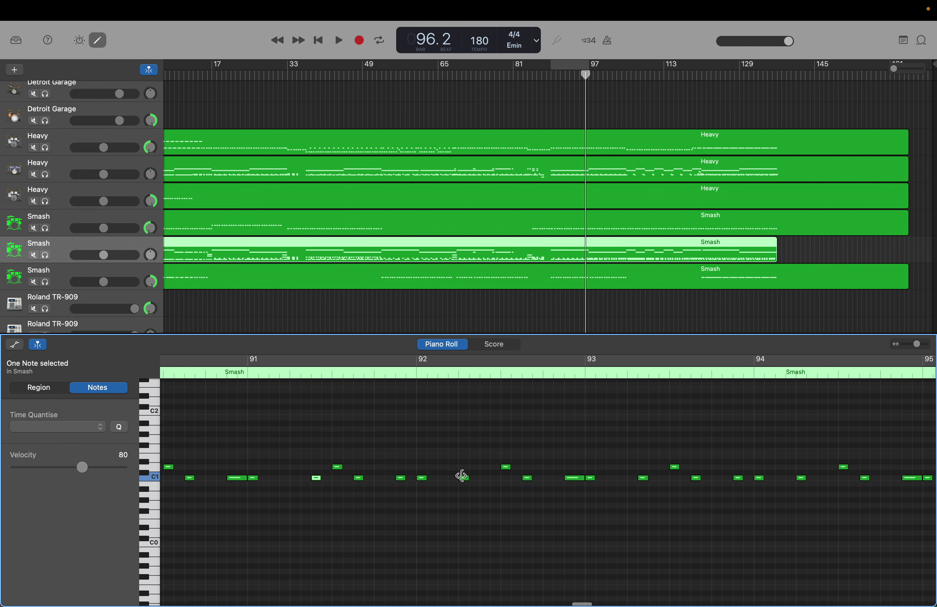
{"action": "left_click", "coordinate": [465, 480]}
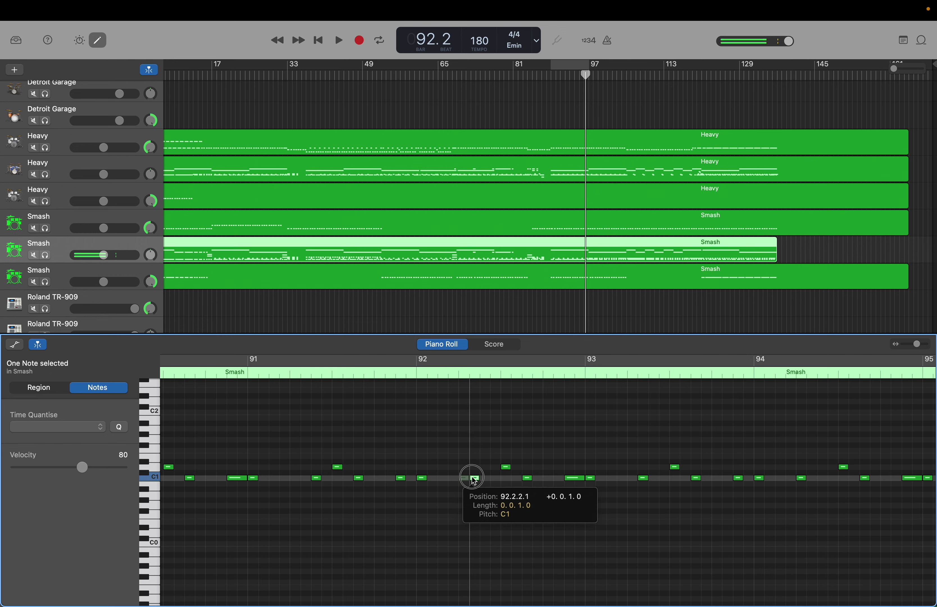
{"action": "scroll", "coordinate": [463, 482], "scroll_direction": "right", "scroll_amount": 12}
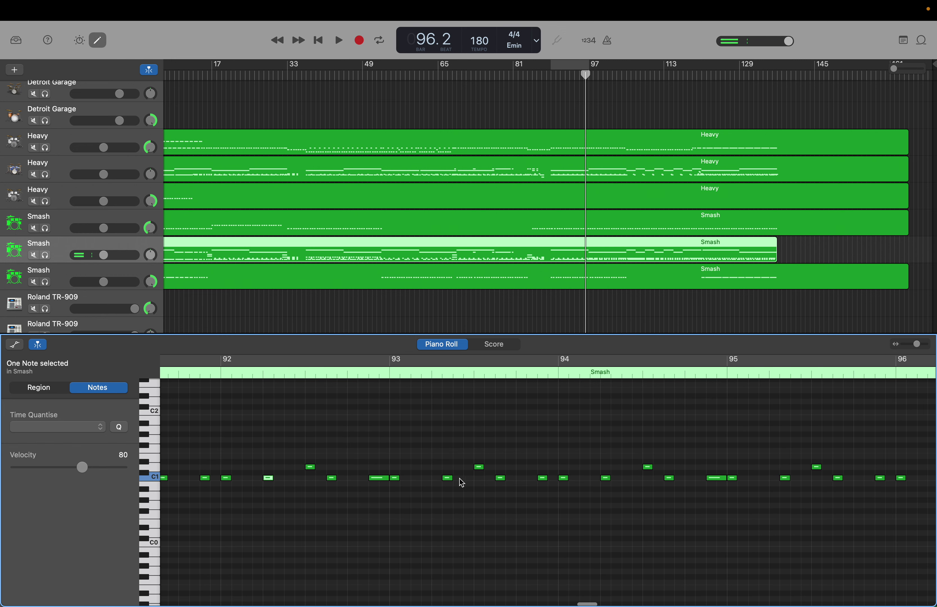
{"action": "left_click_drag", "start_coordinate": [450, 483], "coordinate": [460, 483]}
{"action": "scroll", "coordinate": [459, 483], "scroll_direction": "right", "scroll_amount": 20}
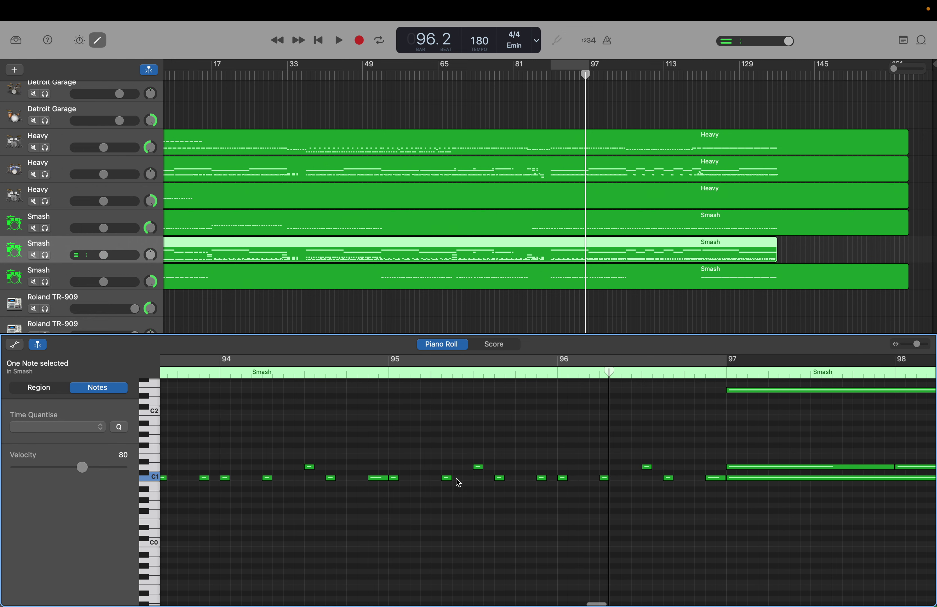
{"action": "left_click_drag", "start_coordinate": [452, 482], "coordinate": [456, 481]}
{"action": "left_click_drag", "start_coordinate": [456, 480], "coordinate": [456, 480]}
{"action": "scroll", "coordinate": [459, 480], "scroll_direction": "right", "scroll_amount": 2}
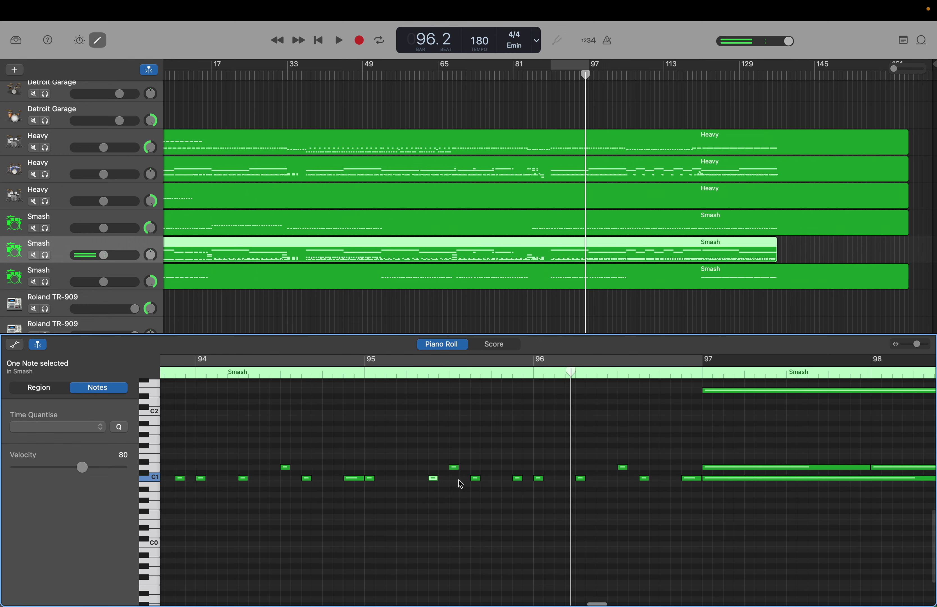
{"action": "scroll", "coordinate": [460, 483], "scroll_direction": "right", "scroll_amount": 3}
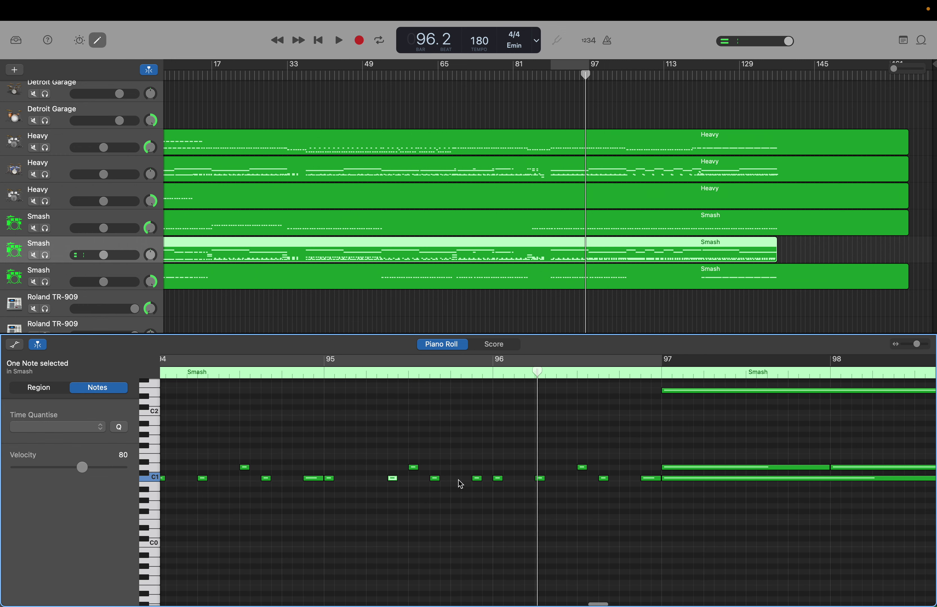
{"action": "scroll", "coordinate": [461, 484], "scroll_direction": "right", "scroll_amount": 8}
{"action": "scroll", "coordinate": [461, 484], "scroll_direction": "right", "scroll_amount": 3}
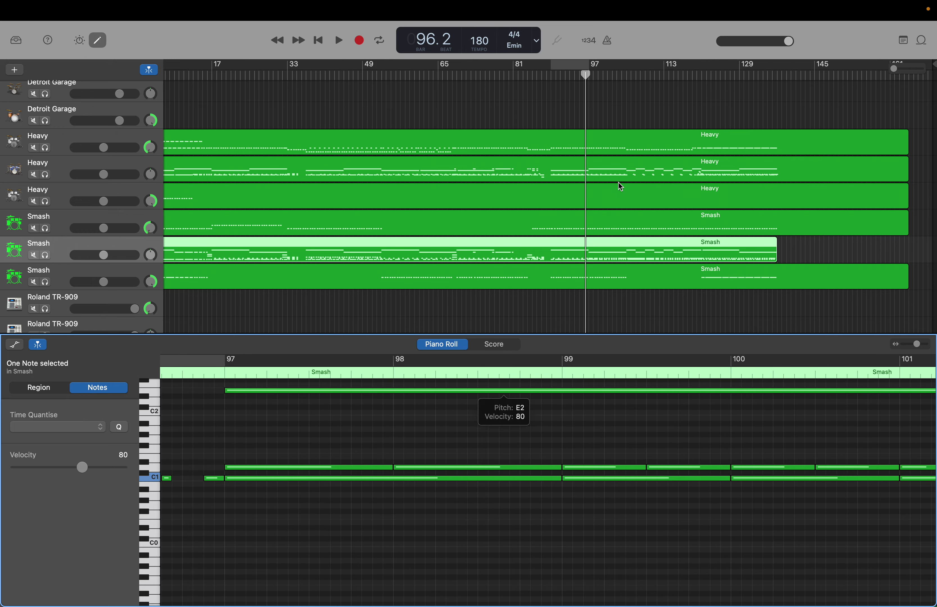
Open the middle Heavy region's notes and examine the drum pattern between bars 109 and 123.
{"action": "left_click", "coordinate": [623, 175]}
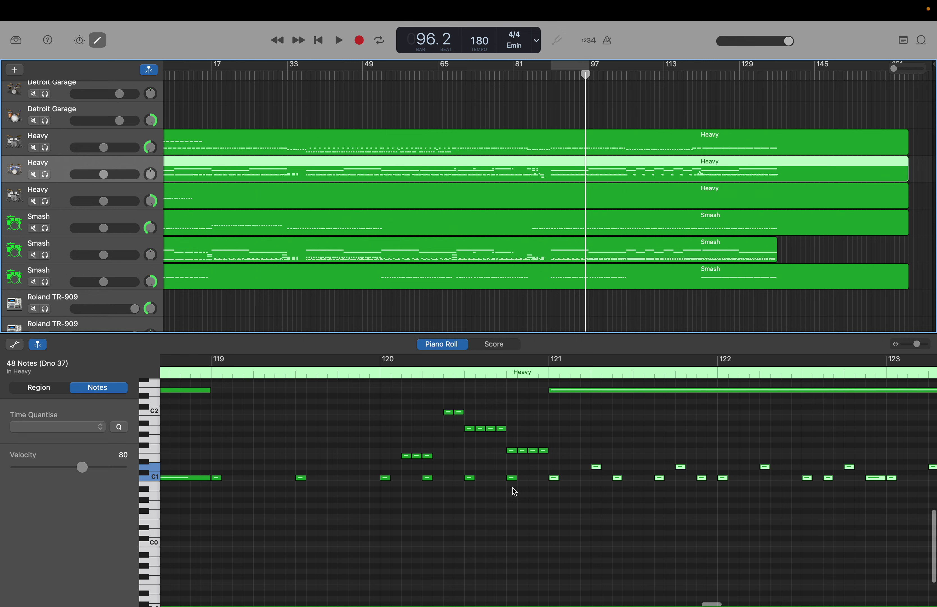
{"action": "scroll", "coordinate": [525, 493], "scroll_direction": "up", "scroll_amount": 1}
{"action": "scroll", "coordinate": [552, 493], "scroll_direction": "right", "scroll_amount": 2}
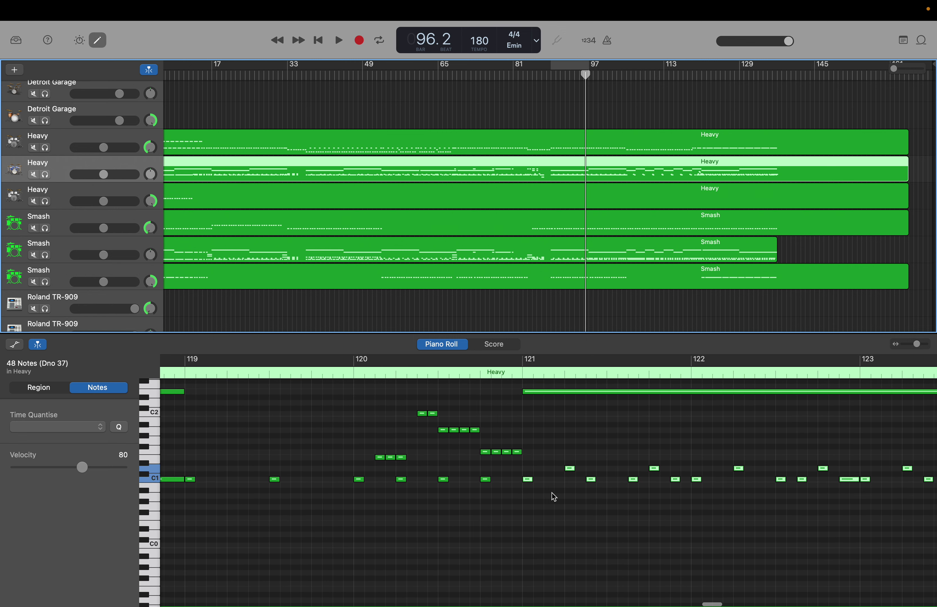
{"action": "scroll", "coordinate": [552, 493], "scroll_direction": "right", "scroll_amount": 1}
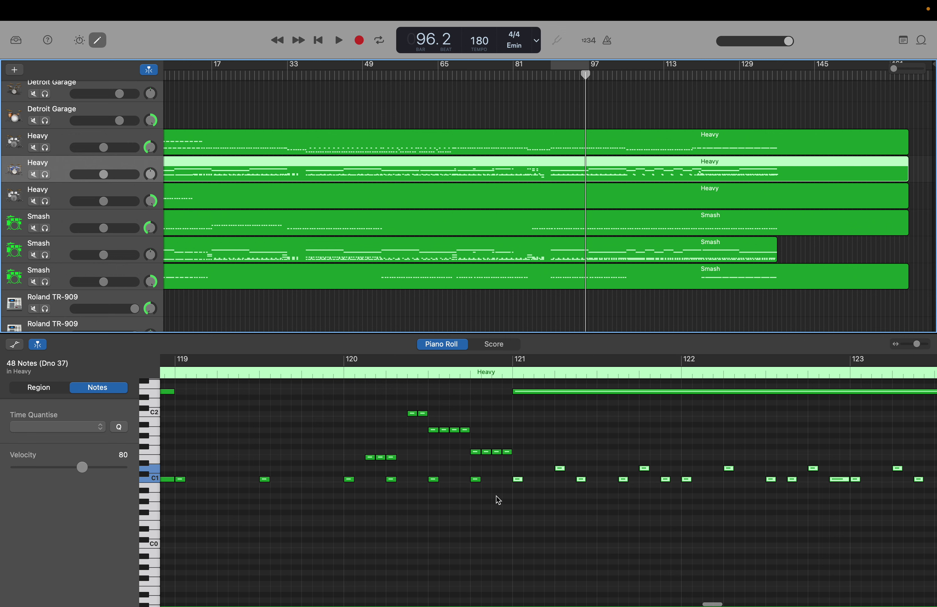
{"action": "scroll", "coordinate": [498, 498], "scroll_direction": "left", "scroll_amount": 15}
{"action": "scroll", "coordinate": [498, 499], "scroll_direction": "left", "scroll_amount": 10}
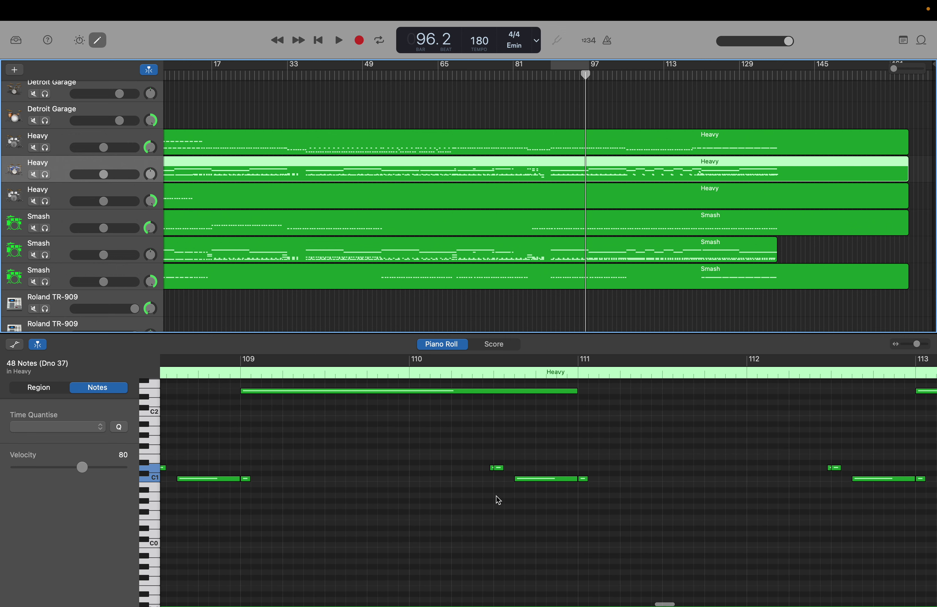
{"action": "scroll", "coordinate": [498, 499], "scroll_direction": "right", "scroll_amount": 15}
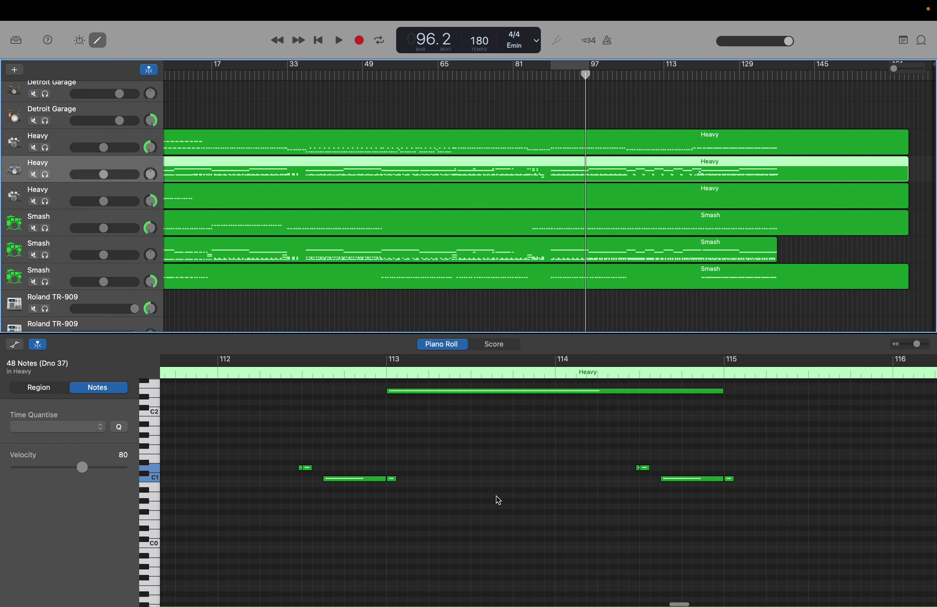
{"action": "scroll", "coordinate": [498, 500], "scroll_direction": "right", "scroll_amount": 7}
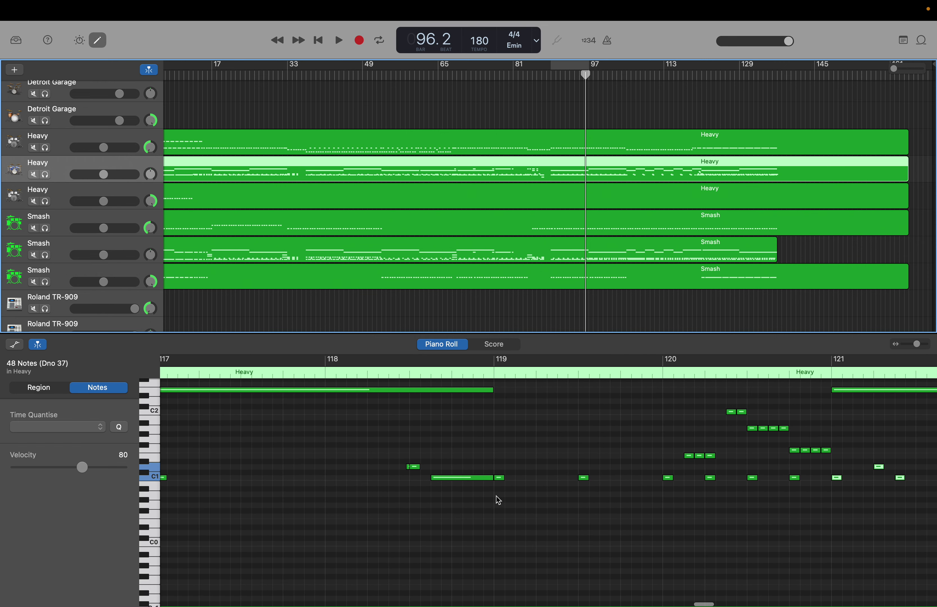
{"action": "scroll", "coordinate": [498, 500], "scroll_direction": "up", "scroll_amount": 2}
{"action": "scroll", "coordinate": [498, 500], "scroll_direction": "left", "scroll_amount": 2}
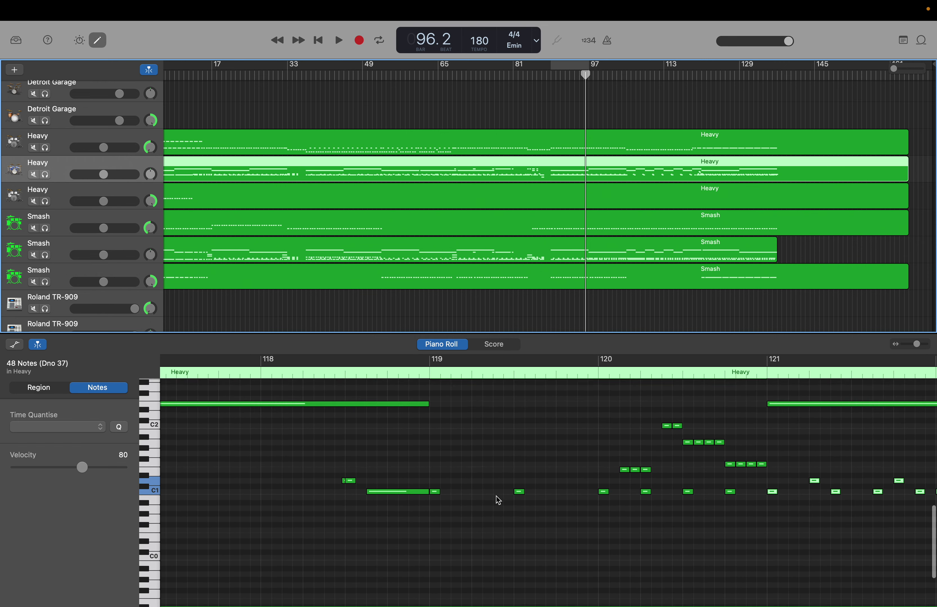
{"action": "scroll", "coordinate": [498, 500], "scroll_direction": "right", "scroll_amount": 6}
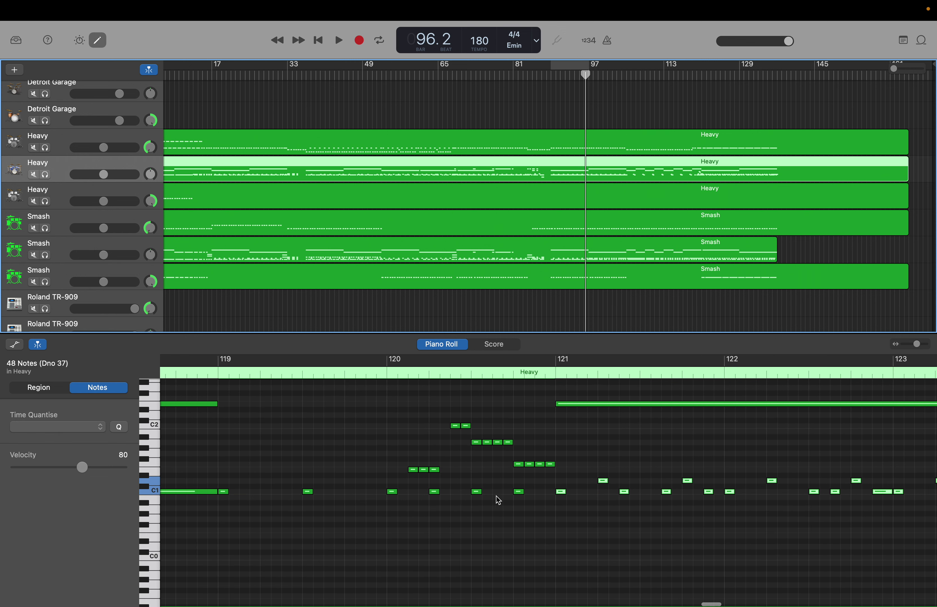
{"action": "scroll", "coordinate": [498, 500], "scroll_direction": "right", "scroll_amount": 3}
{"action": "scroll", "coordinate": [498, 499], "scroll_direction": "up", "scroll_amount": 1}
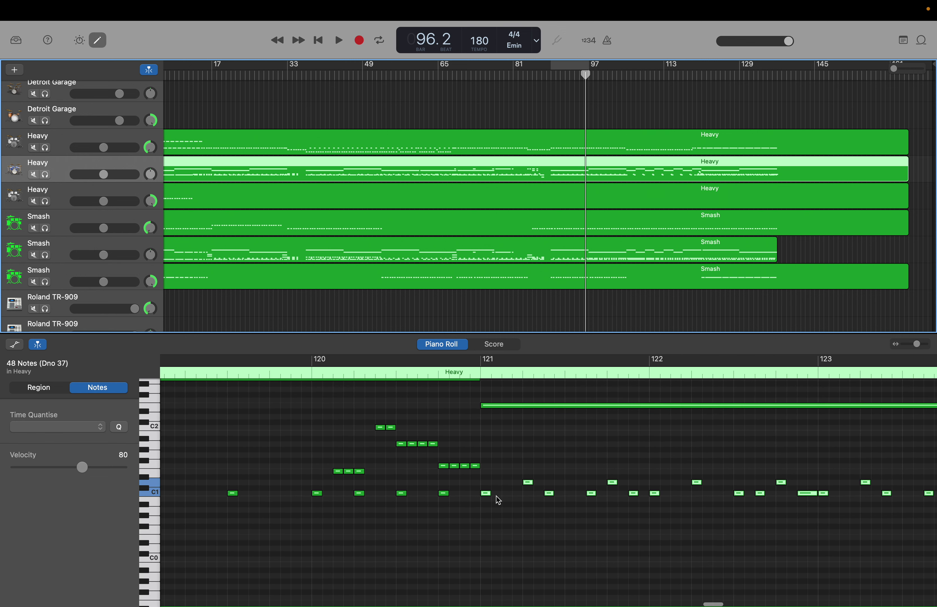
{"action": "scroll", "coordinate": [498, 500], "scroll_direction": "right", "scroll_amount": 1}
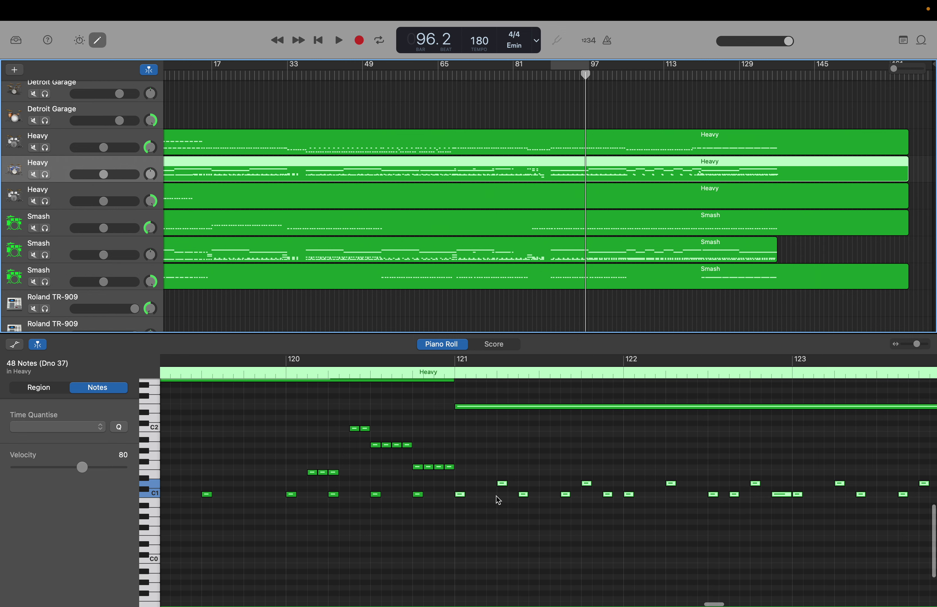
Move the second C1 note of bars 97 and 99 in the middle Heavy region one sixteenth later.
{"action": "scroll", "coordinate": [496, 495], "scroll_direction": "left", "scroll_amount": 15}
{"action": "scroll", "coordinate": [496, 495], "scroll_direction": "left", "scroll_amount": 20}
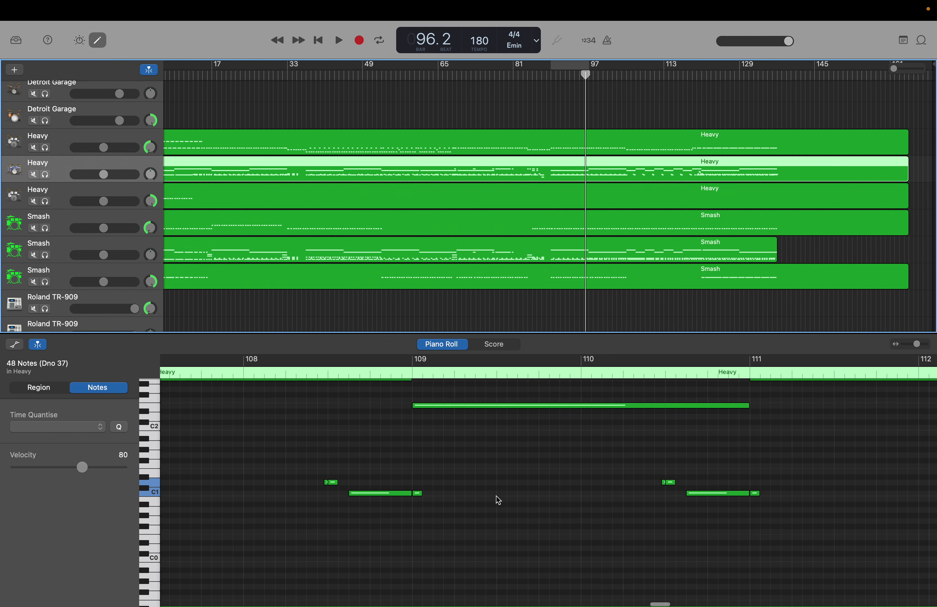
{"action": "scroll", "coordinate": [496, 495], "scroll_direction": "left", "scroll_amount": 2}
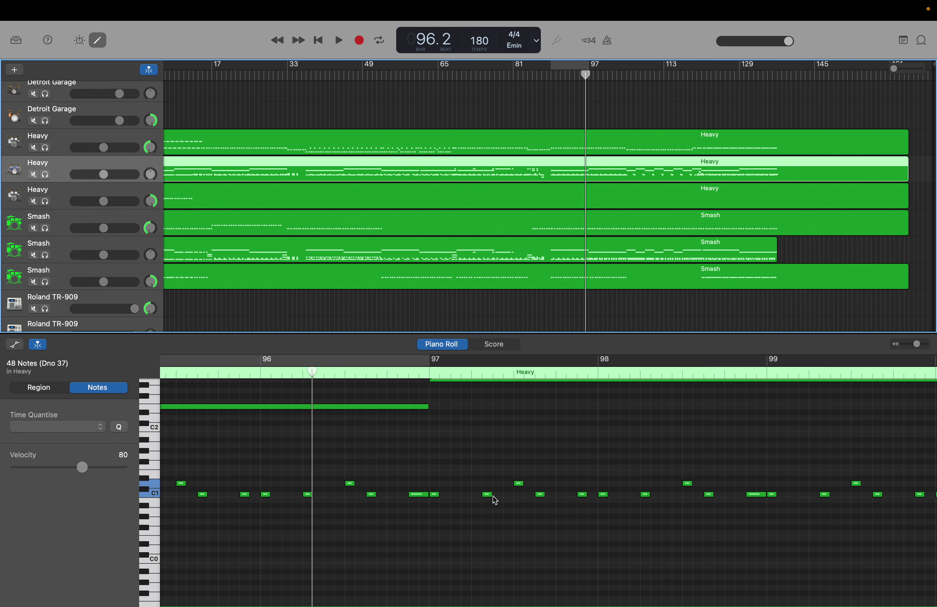
{"action": "left_click_drag", "start_coordinate": [490, 496], "coordinate": [501, 497]}
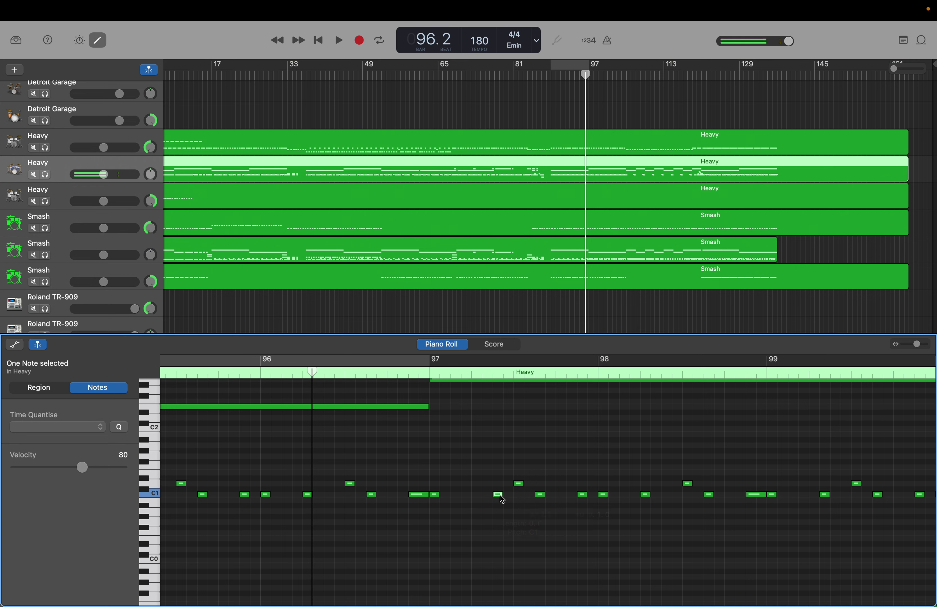
{"action": "scroll", "coordinate": [501, 497], "scroll_direction": "right", "scroll_amount": 20}
{"action": "scroll", "coordinate": [502, 499], "scroll_direction": "right", "scroll_amount": 3}
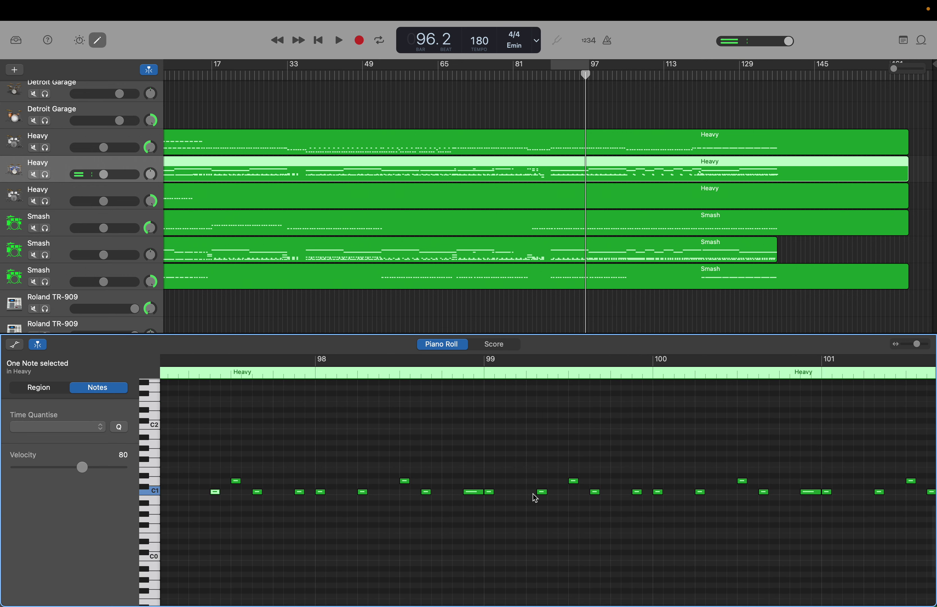
{"action": "left_click_drag", "start_coordinate": [545, 498], "coordinate": [554, 498]}
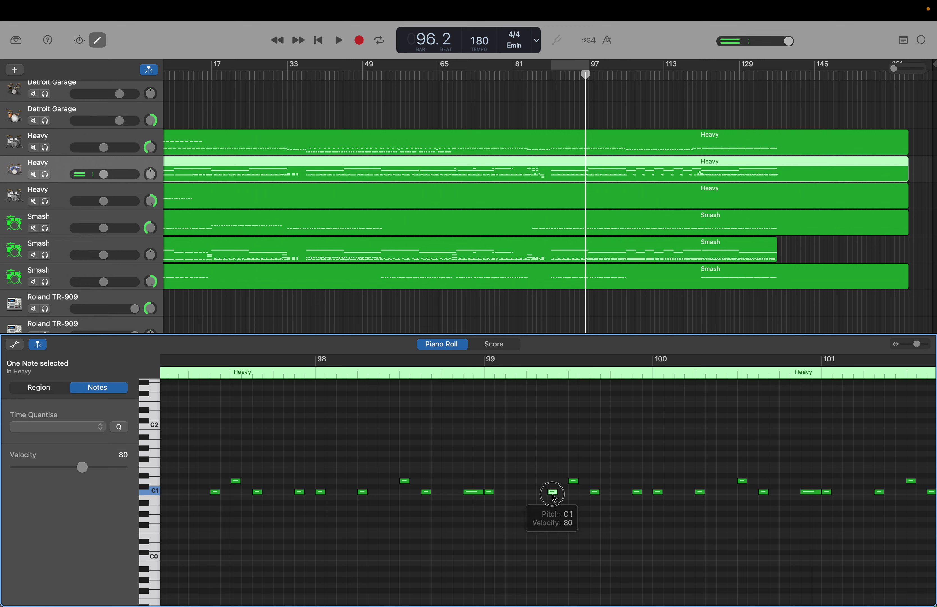
{"action": "left_click", "coordinate": [555, 499]}
Move the second C1 note of bars 101 and 103 in the middle Heavy region one sixteenth later.
{"action": "scroll", "coordinate": [555, 497], "scroll_direction": "right", "scroll_amount": 5}
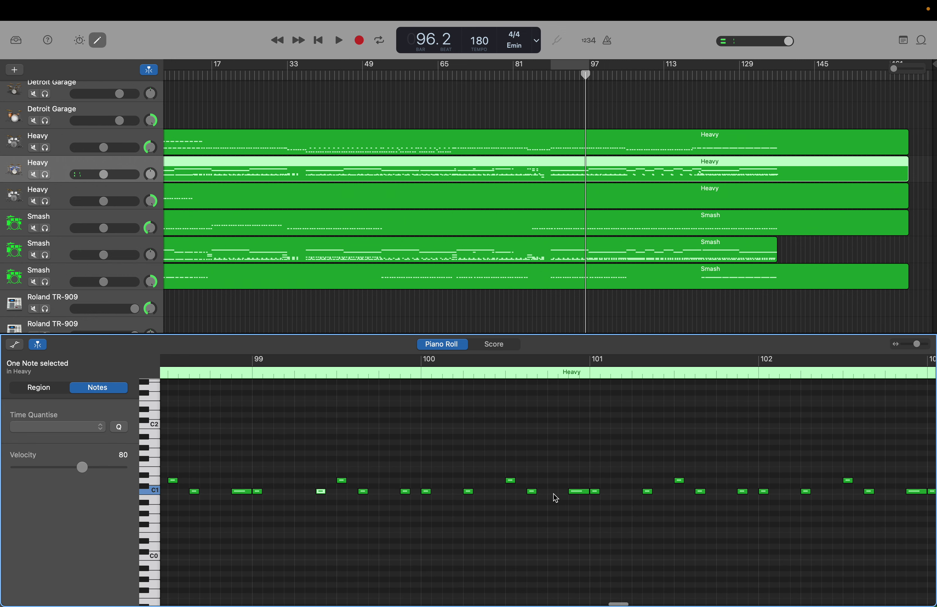
{"action": "scroll", "coordinate": [556, 498], "scroll_direction": "right", "scroll_amount": 3}
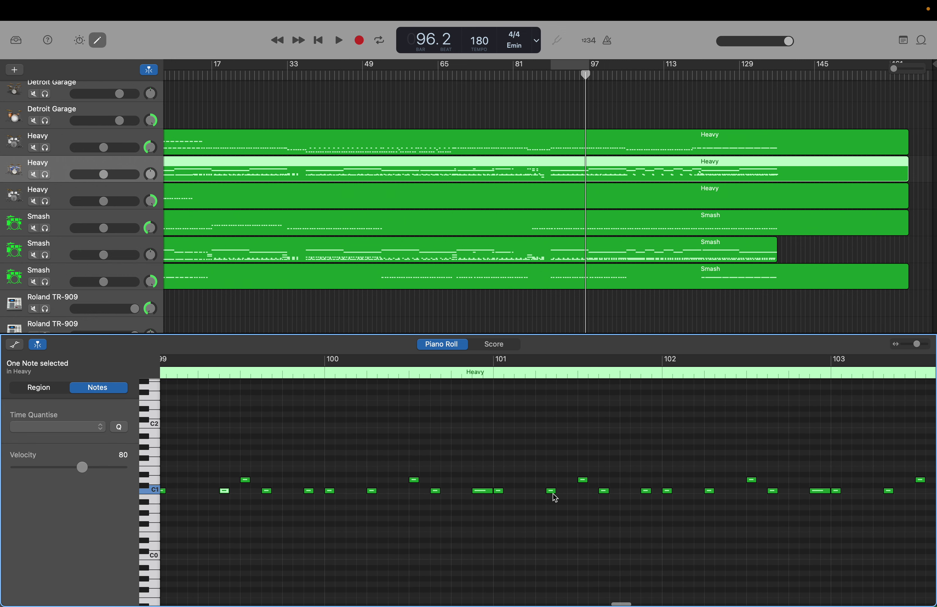
{"action": "right_click", "coordinate": [554, 495]}
{"action": "left_click", "coordinate": [552, 494]}
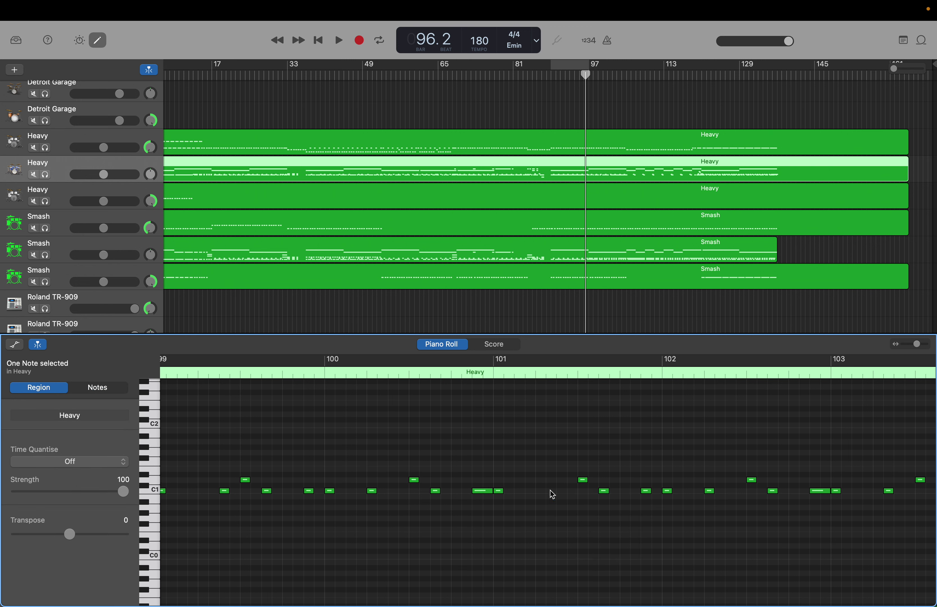
{"action": "left_click", "coordinate": [552, 491], "text": "super"}
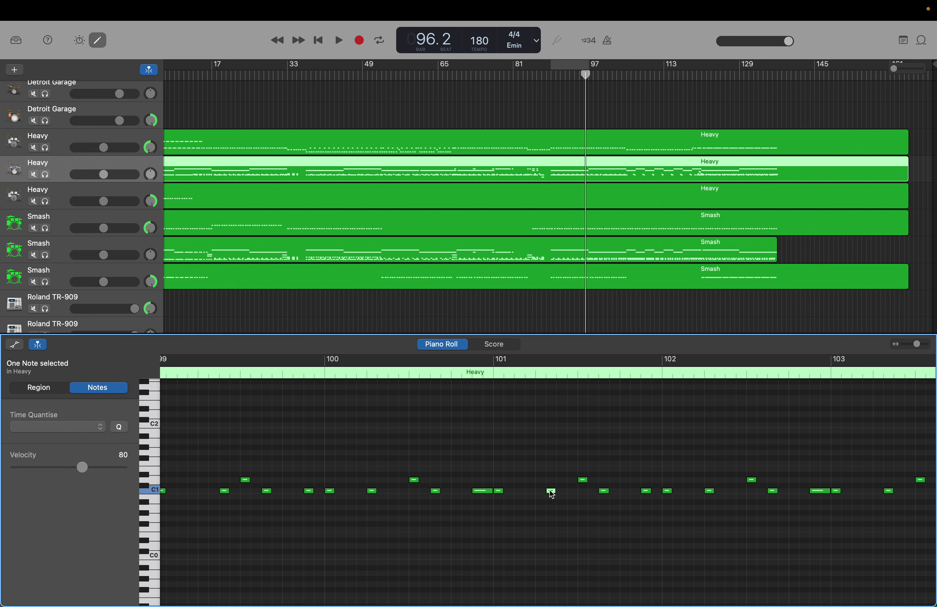
{"action": "left_click_drag", "start_coordinate": [552, 495], "coordinate": [562, 494]}
{"action": "scroll", "coordinate": [561, 493], "scroll_direction": "right", "scroll_amount": 10}
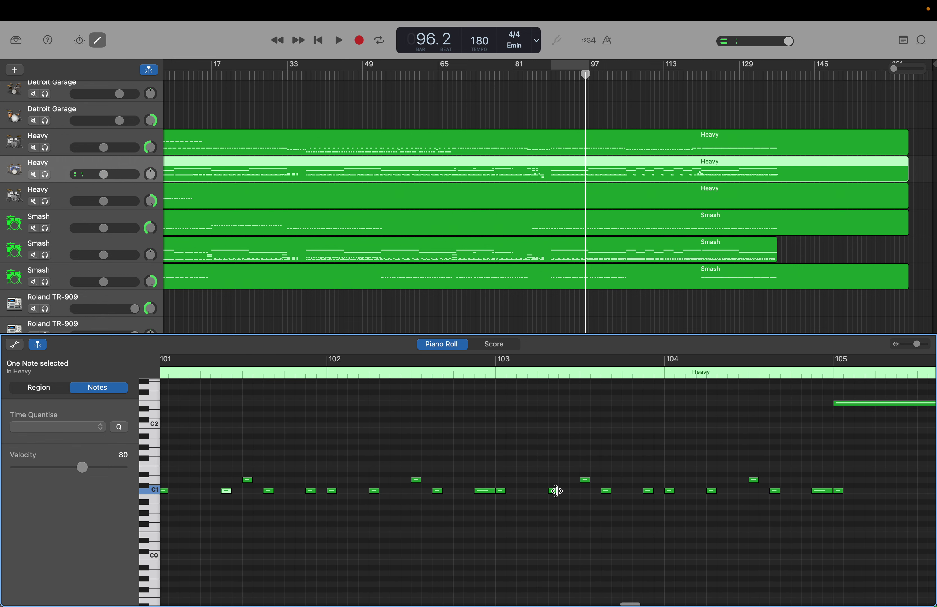
{"action": "mouse_move", "coordinate": [554, 497]}
{"action": "left_mouse_down"}
{"action": "mouse_move", "coordinate": [550, 492]}
{"action": "mouse_move", "coordinate": [562, 492]}
{"action": "left_mouse_up"}
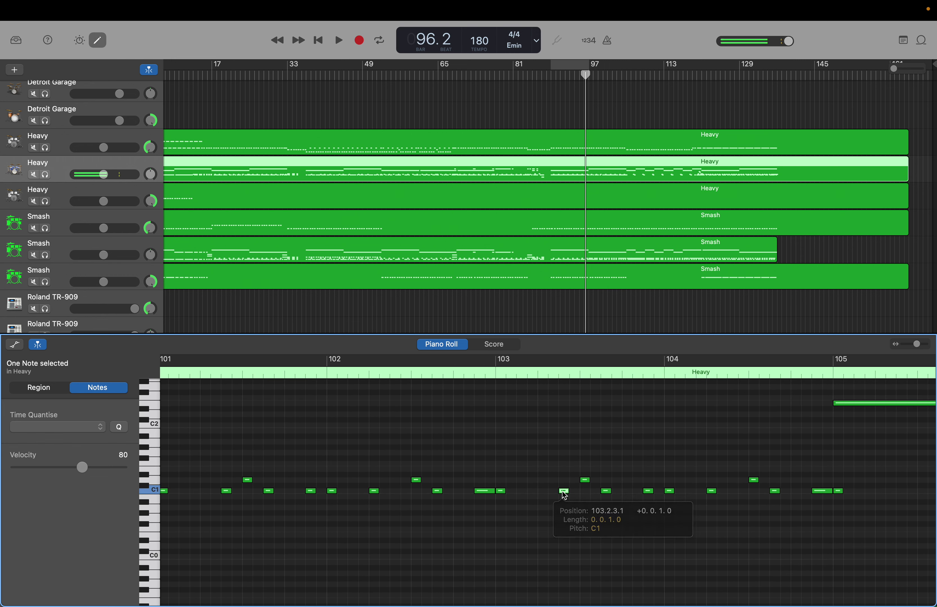
Check the Heavy notes of bars 104 to 111 and play the arrangement from bar 89 to bar 92.
{"action": "scroll", "coordinate": [561, 492], "scroll_direction": "right", "scroll_amount": 8}
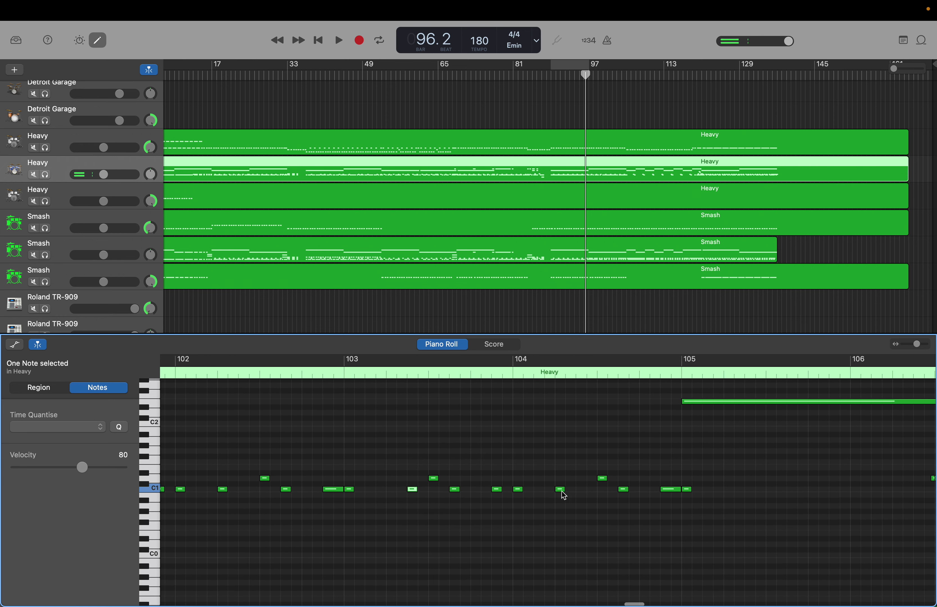
{"action": "scroll", "coordinate": [562, 492], "scroll_direction": "right", "scroll_amount": 4}
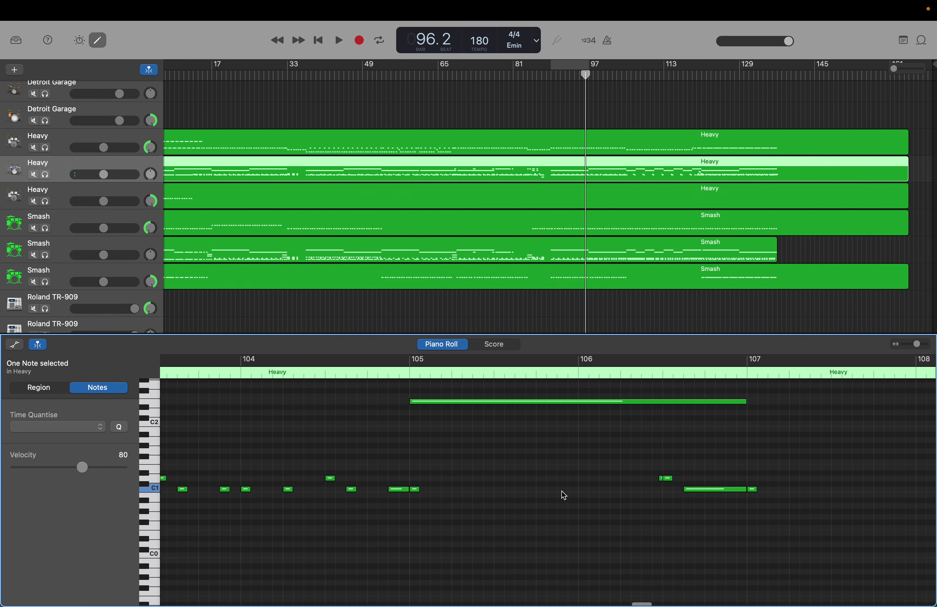
{"action": "scroll", "coordinate": [561, 492], "scroll_direction": "right", "scroll_amount": 12}
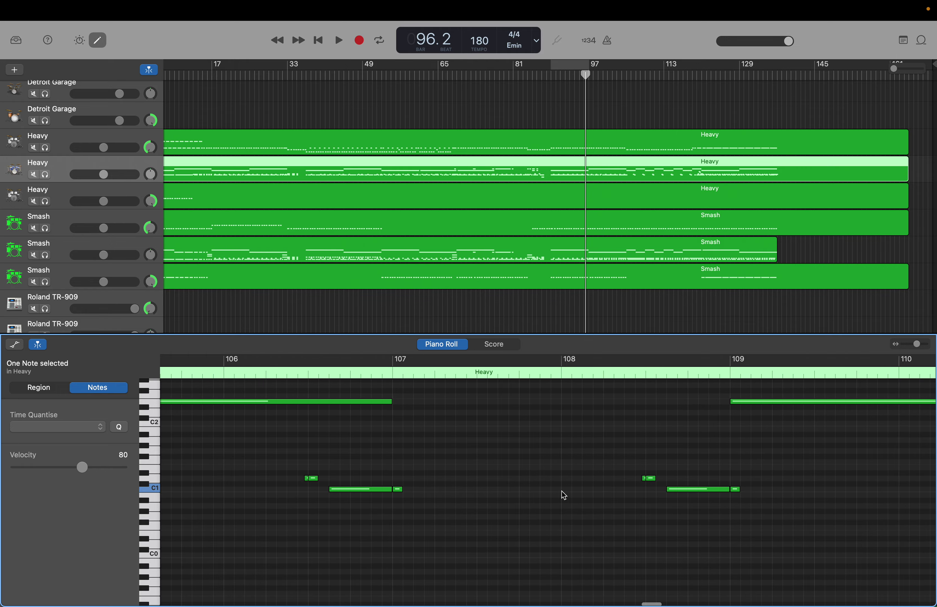
{"action": "scroll", "coordinate": [561, 492], "scroll_direction": "right", "scroll_amount": 1}
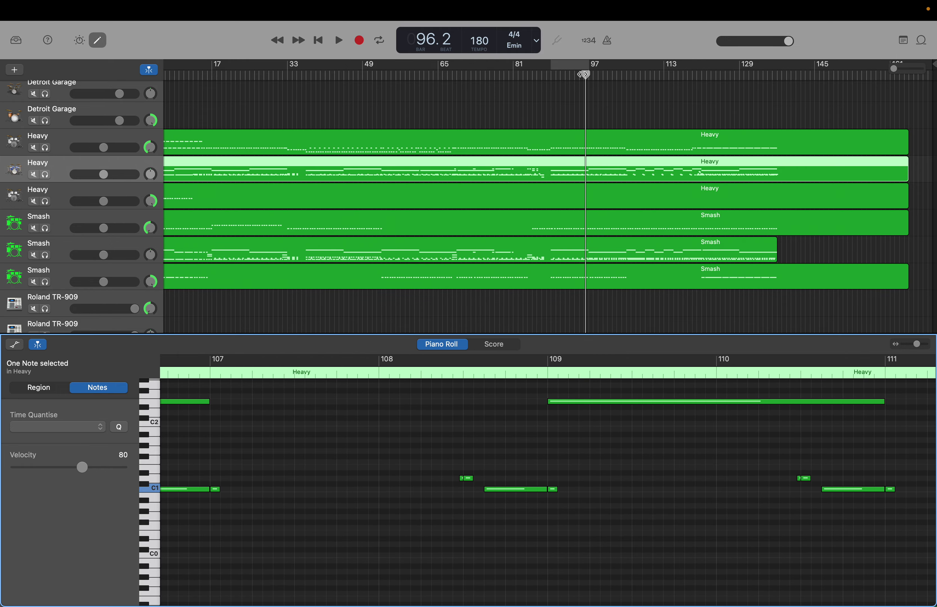
{"action": "left_click_drag", "start_coordinate": [585, 74], "coordinate": [551, 71]}
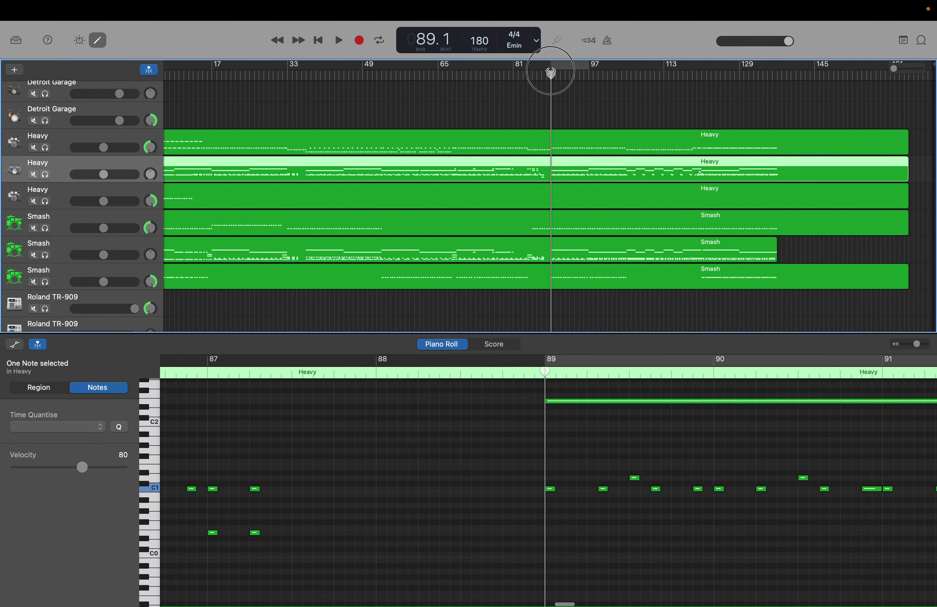
{"action": "key", "text": "space"}
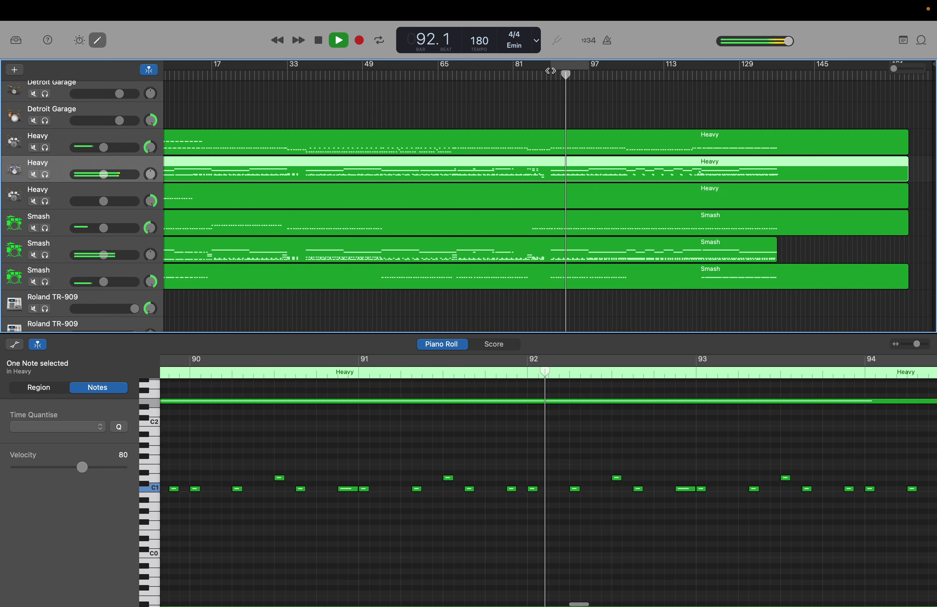
{"action": "key", "text": "space"}
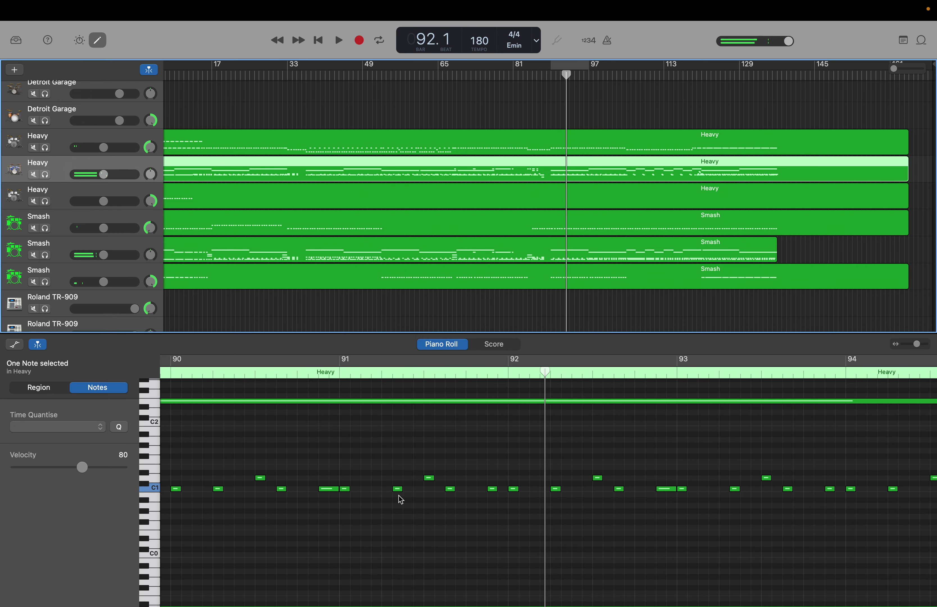
Move the second C1 note of bar 91 in the Heavy region one sixteenth later and continue playback to bar 93.
{"action": "left_click", "coordinate": [401, 499]}
{"action": "left_click", "coordinate": [398, 490]}
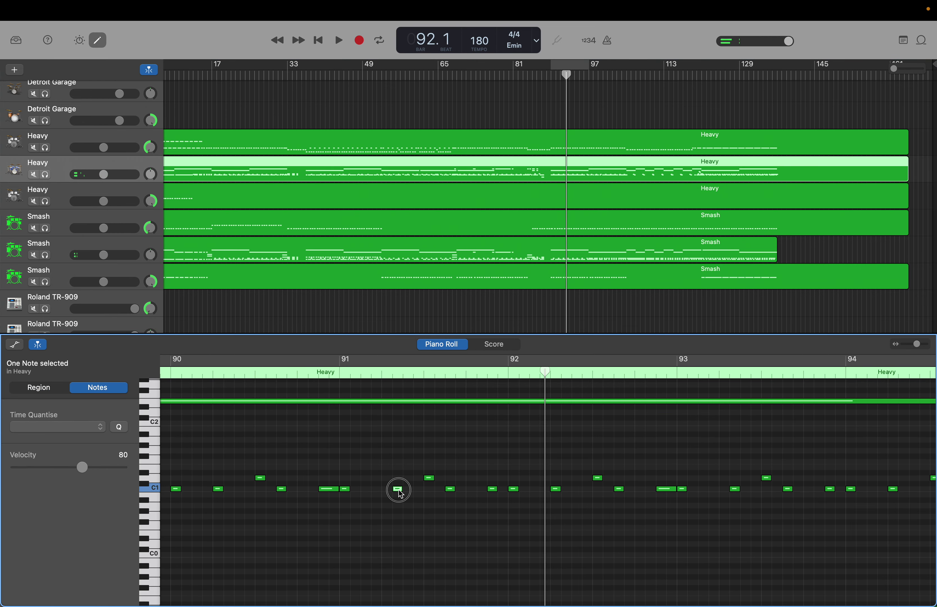
{"action": "left_click_drag", "start_coordinate": [398, 490], "coordinate": [409, 488]}
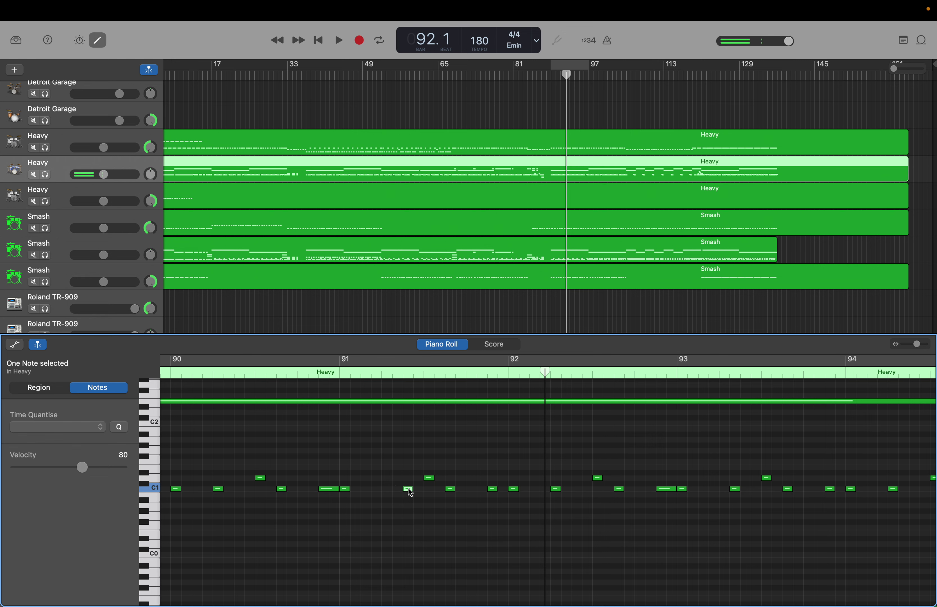
{"action": "mouse_move", "coordinate": [410, 492]}
{"action": "key", "text": "space"}
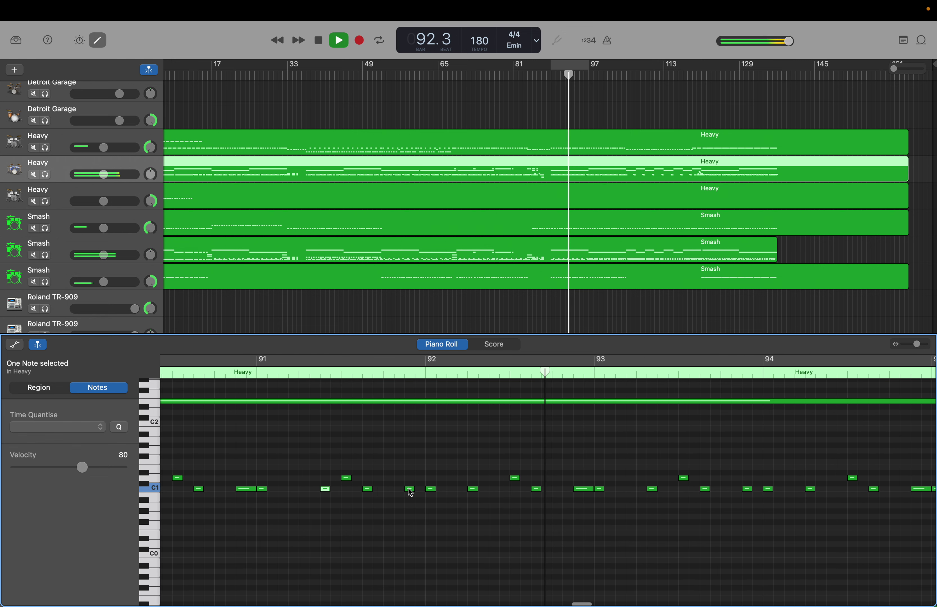
{"action": "key", "text": "space"}
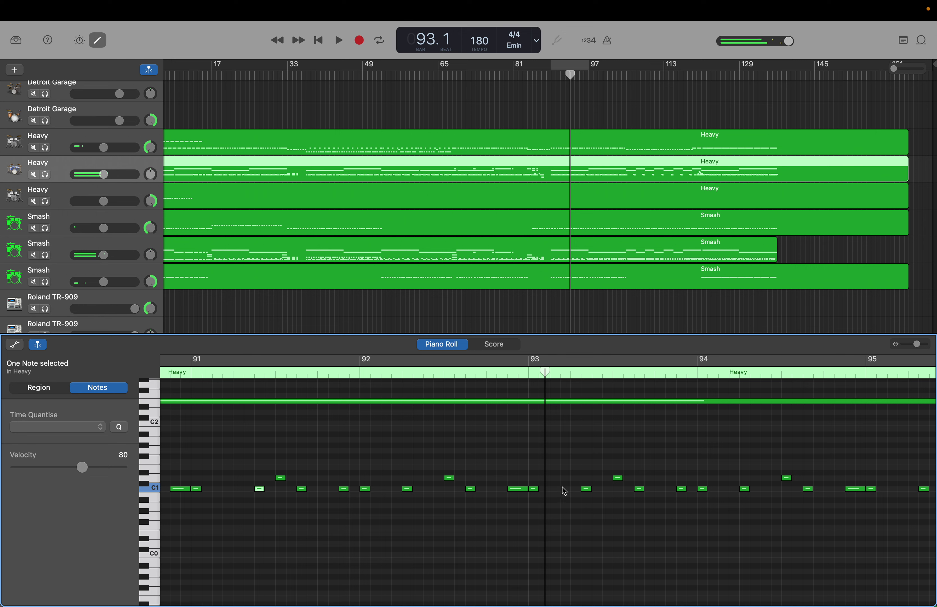
Move the second C1 note of bars 93 and 95 in the Heavy region one sixteenth later, resuming playback after each change.
{"action": "left_click_drag", "start_coordinate": [590, 494], "coordinate": [600, 495]}
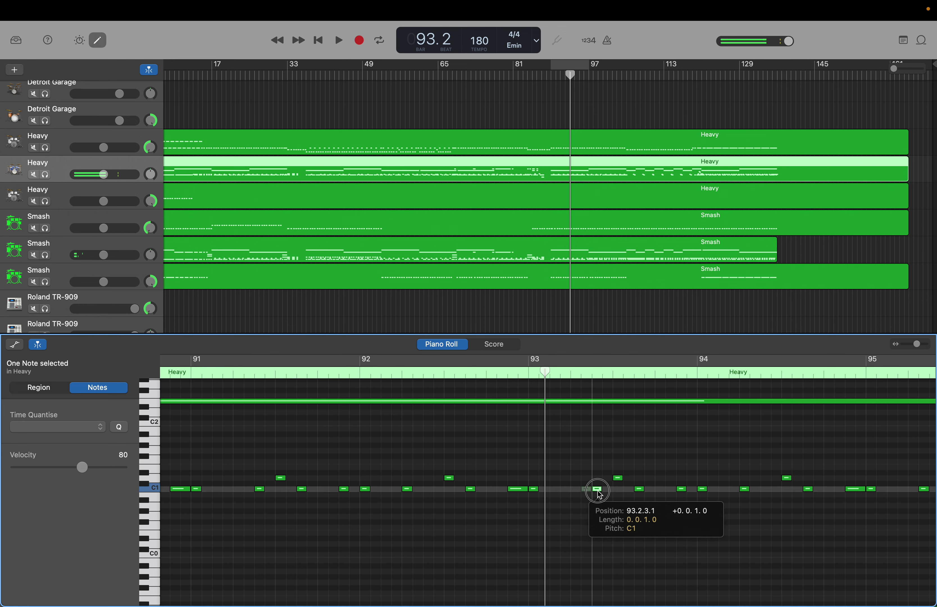
{"action": "key", "text": "space"}
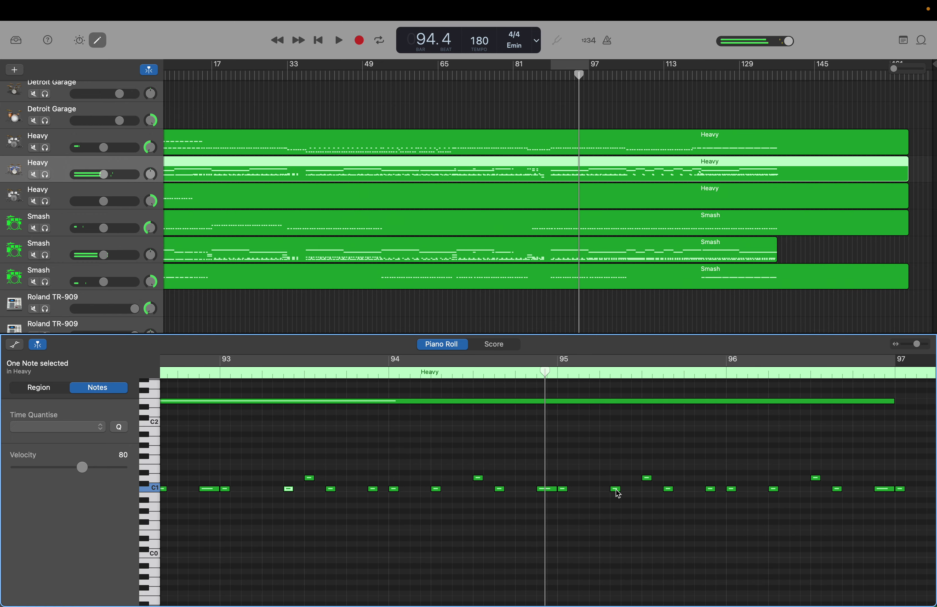
{"action": "left_click_drag", "start_coordinate": [618, 493], "coordinate": [627, 491]}
{"action": "key", "text": "space"}
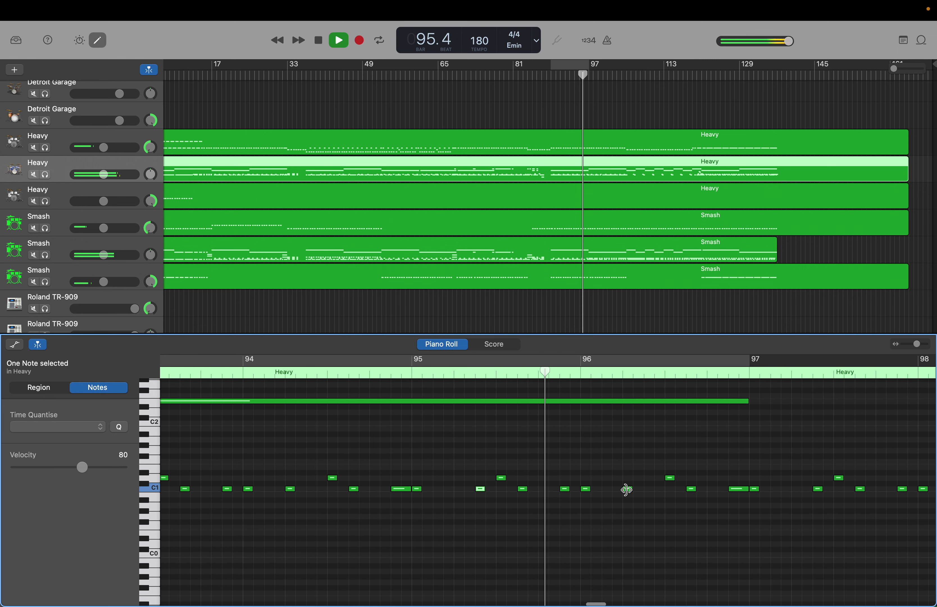
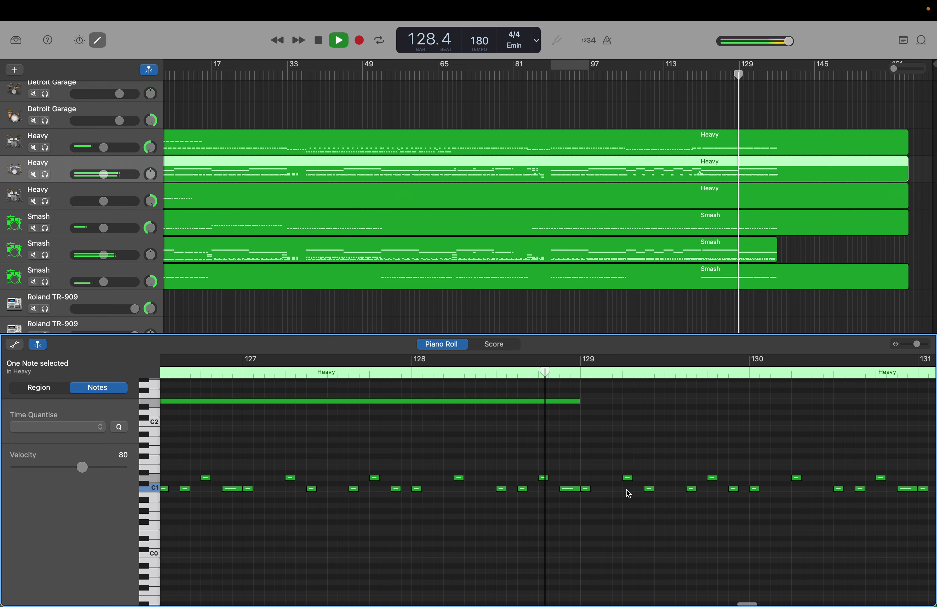
Stop playback and replace the long C1 note at the end of bar 128 in the middle Heavy region with two D1 sixteenths.
{"action": "key", "text": "space"}
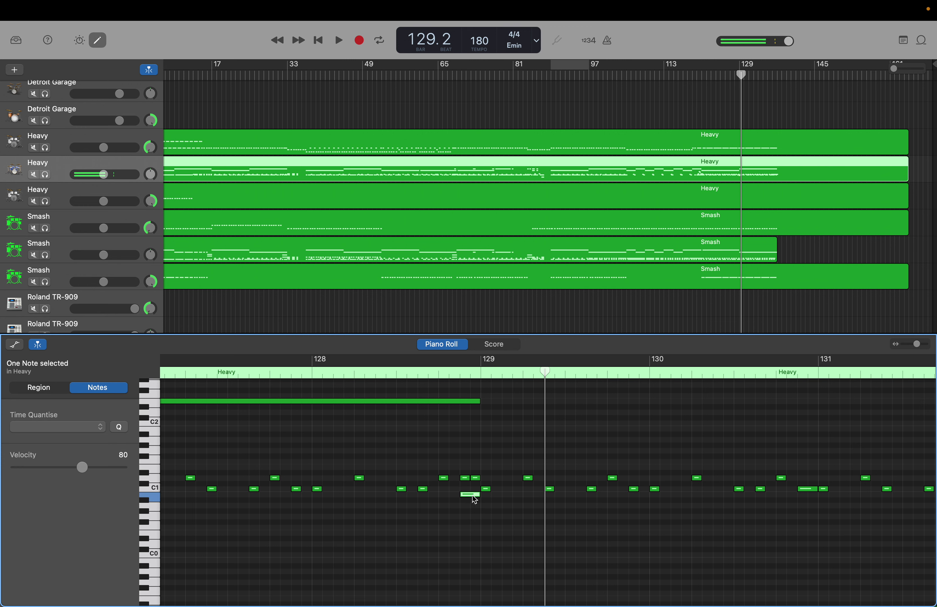
{"action": "key", "text": "Delete"}
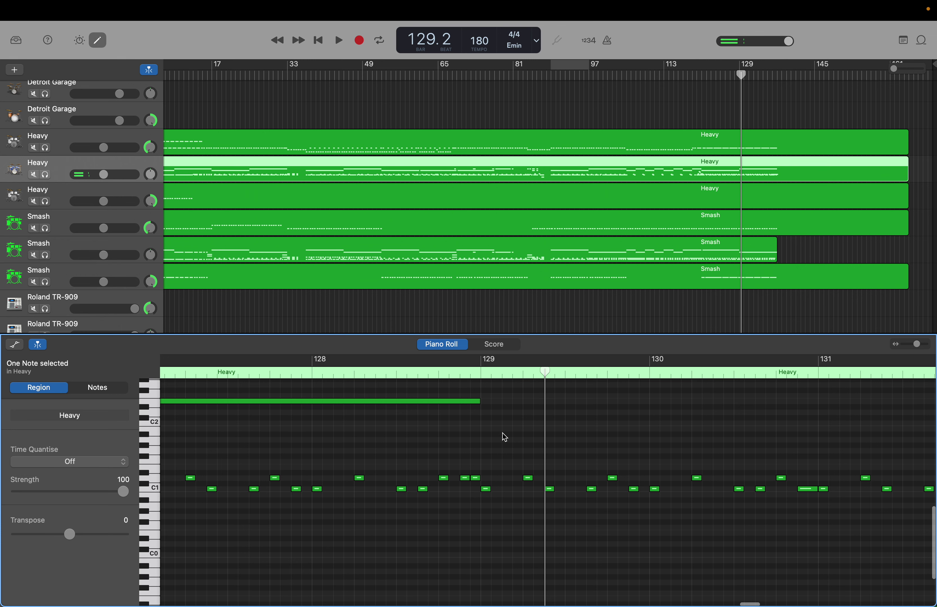
Delete the long C1 note at the end of bar 128 in the middle Smash region.
{"action": "left_click", "coordinate": [742, 255]}
{"action": "scroll", "coordinate": [663, 456], "scroll_direction": "right", "scroll_amount": 15}
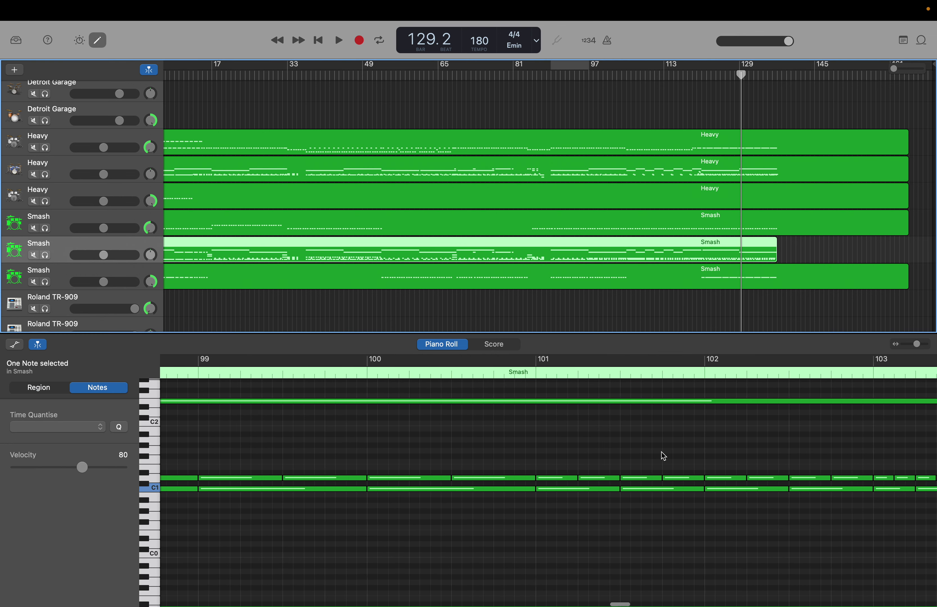
{"action": "scroll", "coordinate": [664, 456], "scroll_direction": "right", "scroll_amount": 5}
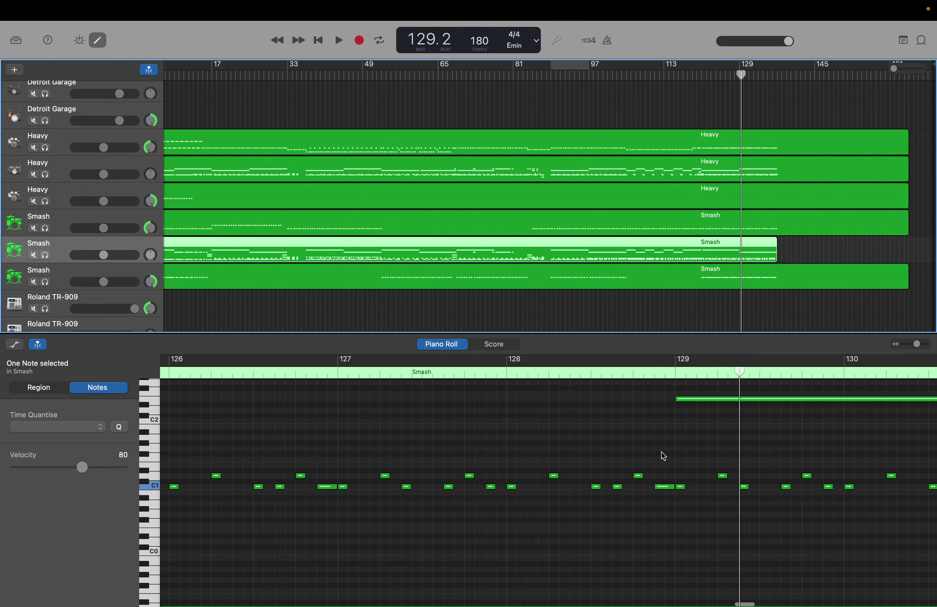
{"action": "left_click", "coordinate": [663, 488]}
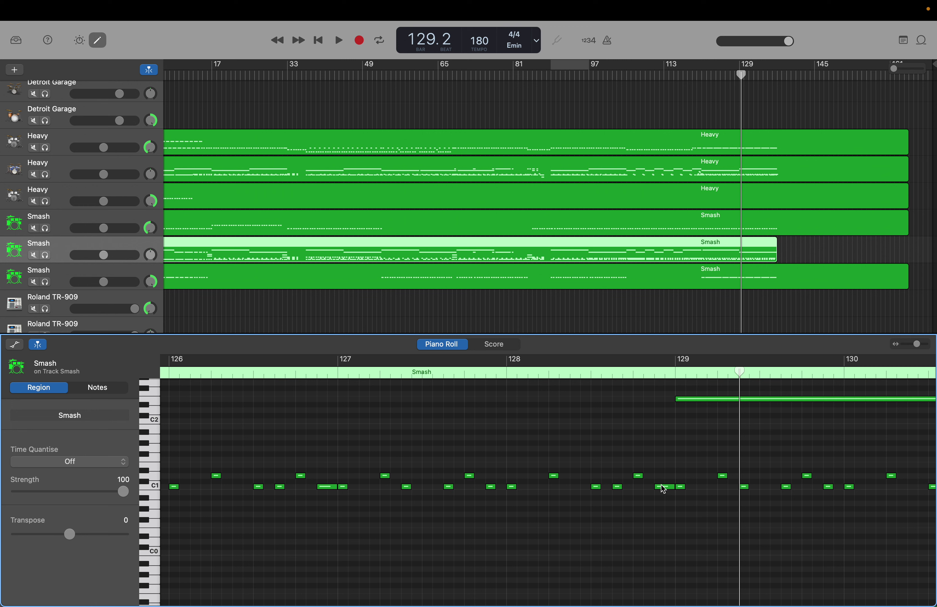
{"action": "left_click", "coordinate": [663, 487]}
{"action": "key", "text": "Delete"}
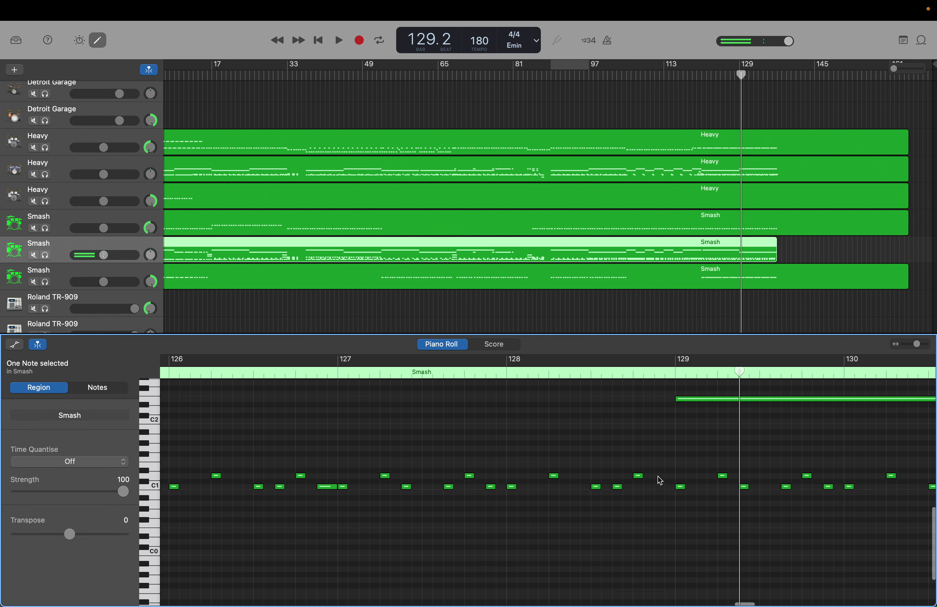
Add two consecutive D1 sixteenth notes at the end of bar 128 in the middle Smash region, filling its last eighth.
{"action": "right_click", "coordinate": [660, 481]}
{"action": "left_click", "coordinate": [669, 481]}
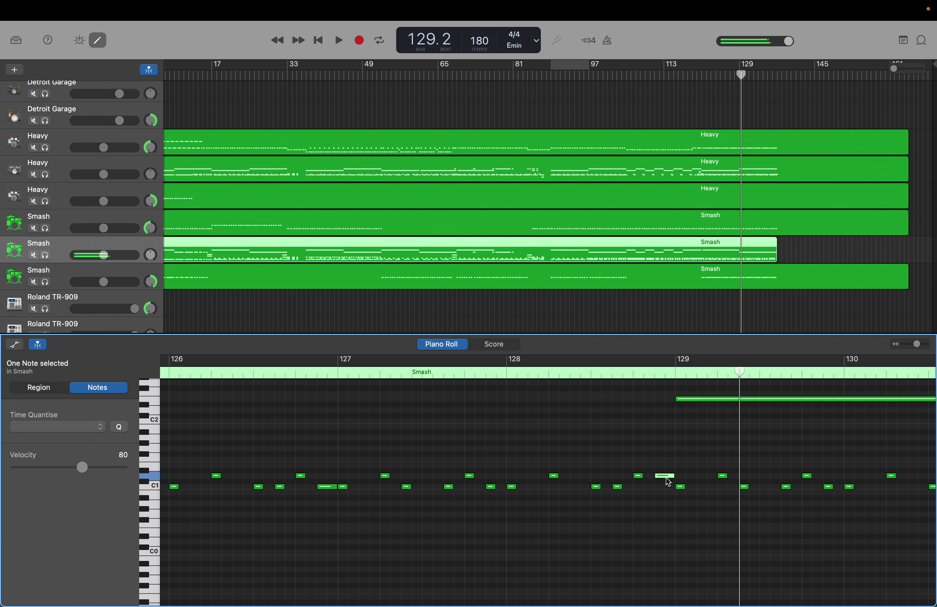
{"action": "left_click_drag", "start_coordinate": [673, 478], "coordinate": [661, 477]}
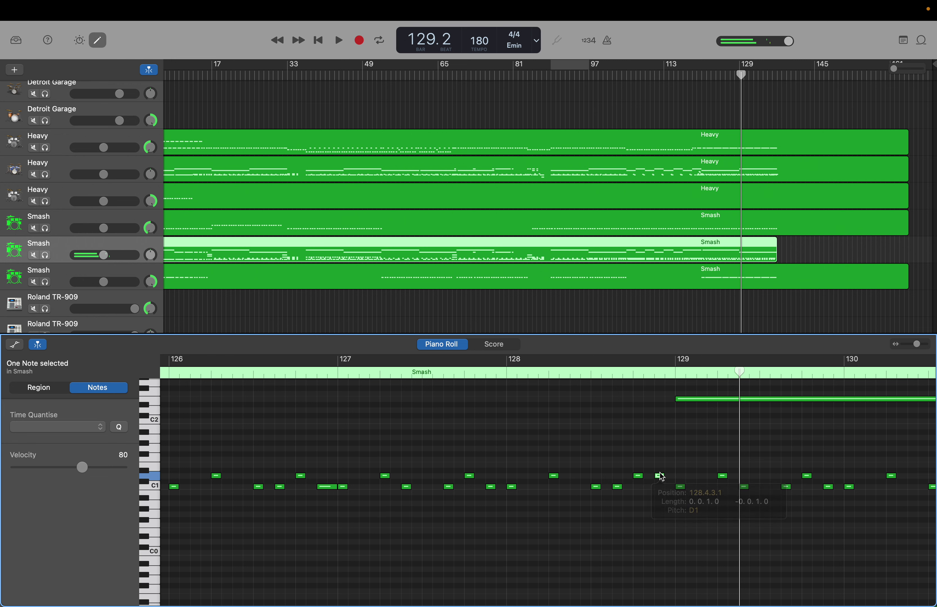
{"action": "right_click", "coordinate": [670, 478]}
{"action": "left_click", "coordinate": [679, 479]}
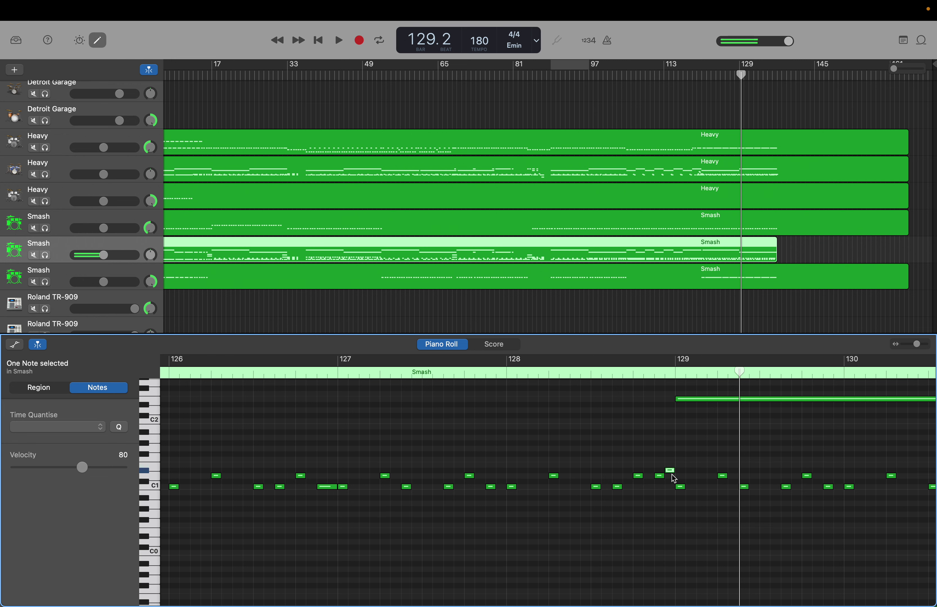
{"action": "scroll", "coordinate": [674, 479], "scroll_direction": "right", "scroll_amount": 2}
{"action": "scroll", "coordinate": [654, 474], "scroll_direction": "right", "scroll_amount": 2}
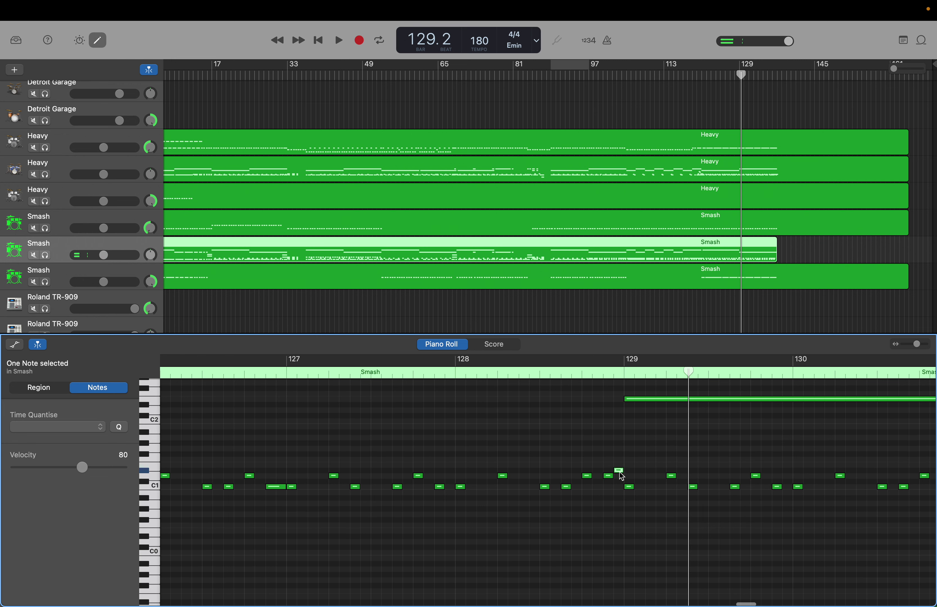
{"action": "left_click", "coordinate": [619, 473]}
Check the closing bars of the middle Smash and Heavy regions and play the arrangement from bar 105 to bar 128.
{"action": "scroll", "coordinate": [621, 477], "scroll_direction": "right", "scroll_amount": 15}
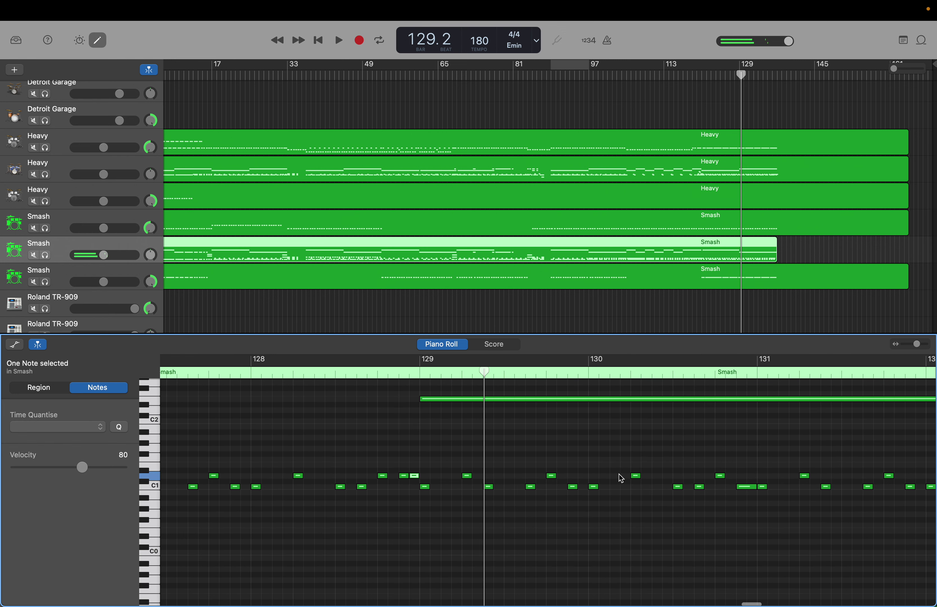
{"action": "scroll", "coordinate": [621, 478], "scroll_direction": "right", "scroll_amount": 6}
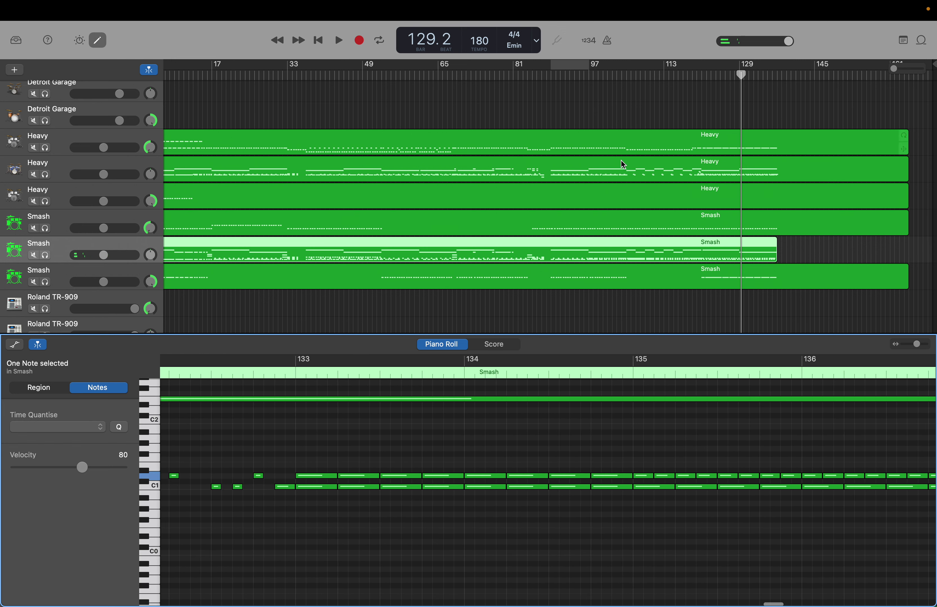
{"action": "left_click", "coordinate": [754, 177]}
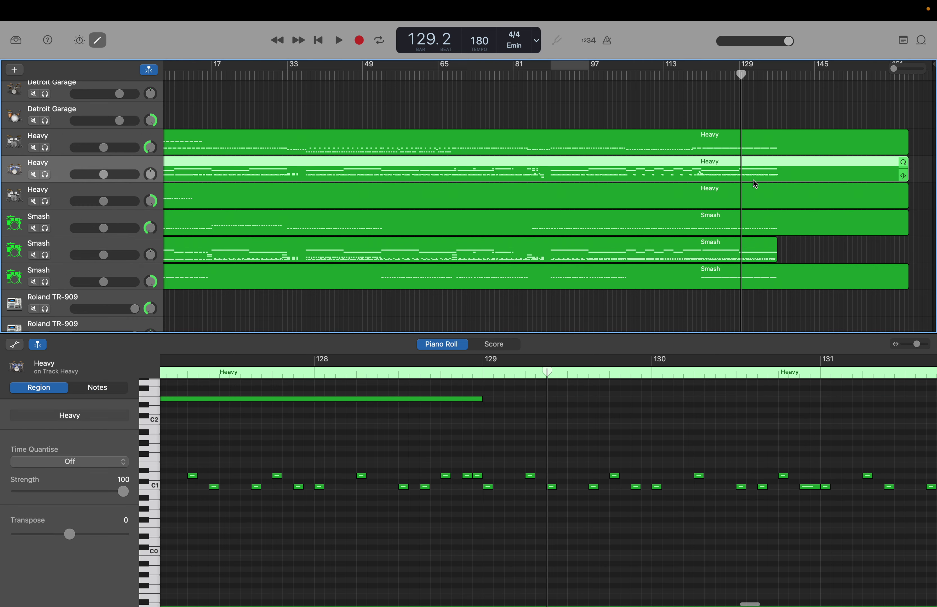
{"action": "scroll", "coordinate": [578, 479], "scroll_direction": "right", "scroll_amount": 20}
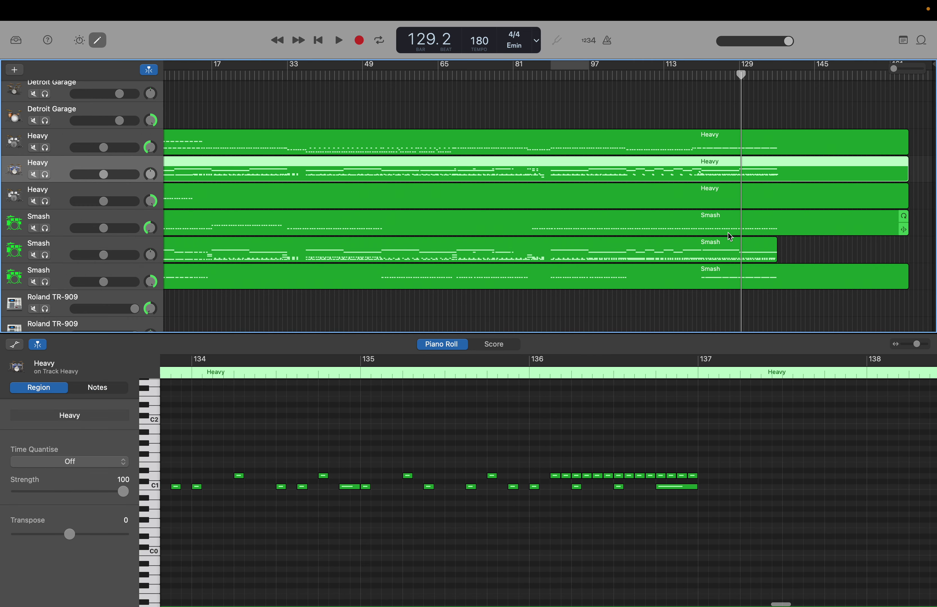
{"action": "left_click_drag", "start_coordinate": [740, 73], "coordinate": [627, 74]}
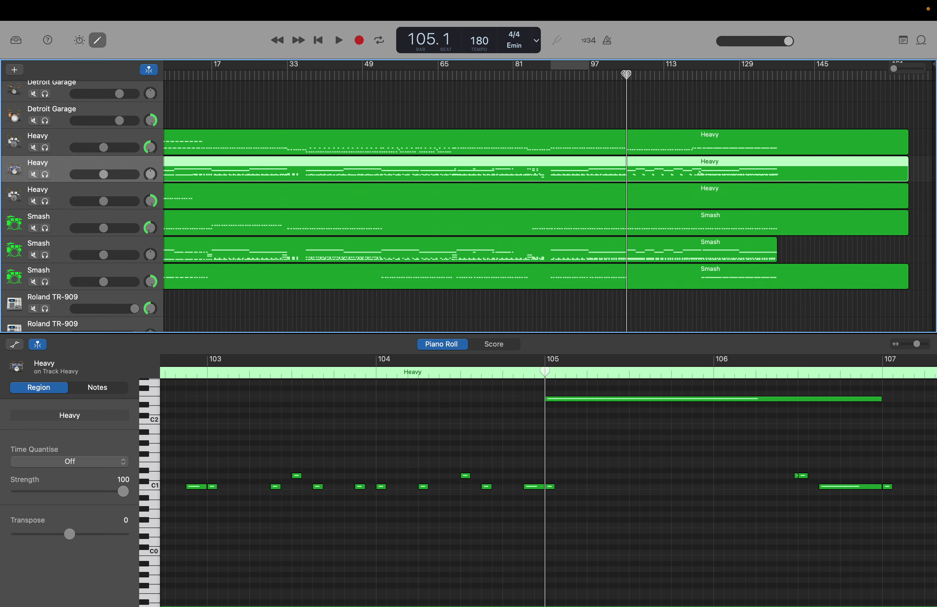
{"action": "key", "text": "space"}
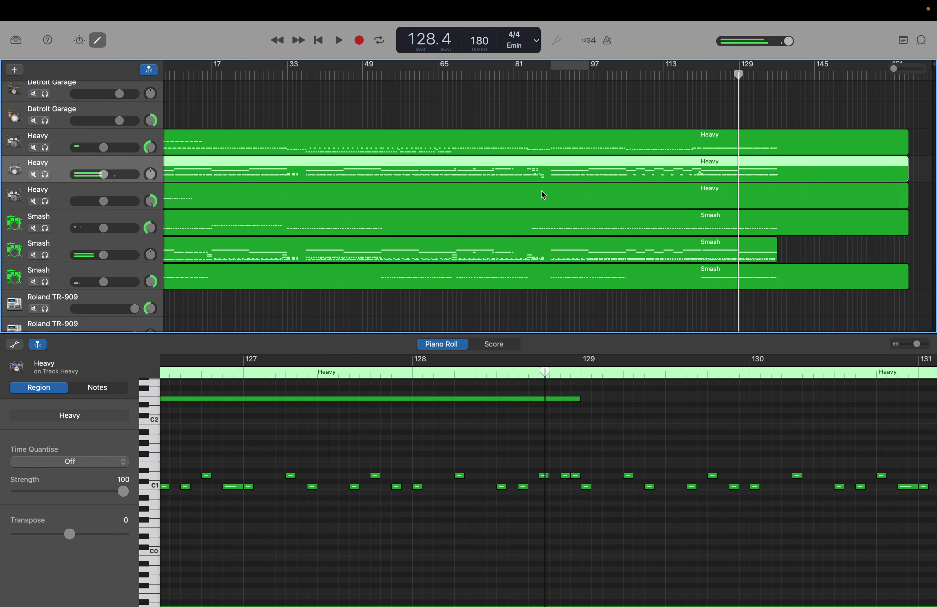
Shorten the E2 note starting at bar 121 in the middle Heavy region to four bars, ending at bar 125.
{"action": "scroll", "coordinate": [546, 389], "scroll_direction": "left", "scroll_amount": 3}
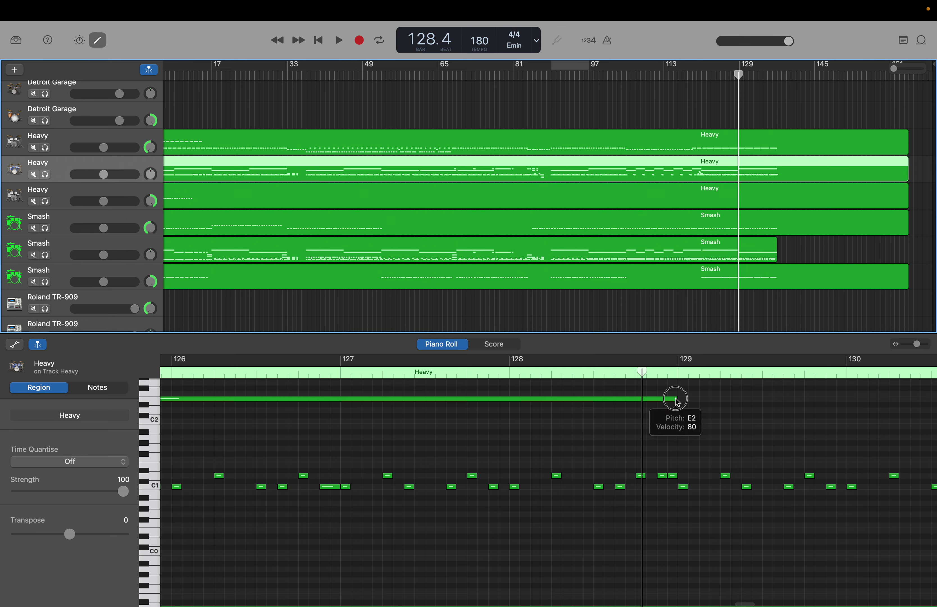
{"action": "left_click_drag", "start_coordinate": [677, 402], "coordinate": [816, 410]}
{"action": "scroll", "coordinate": [654, 479], "scroll_direction": "left", "scroll_amount": 5}
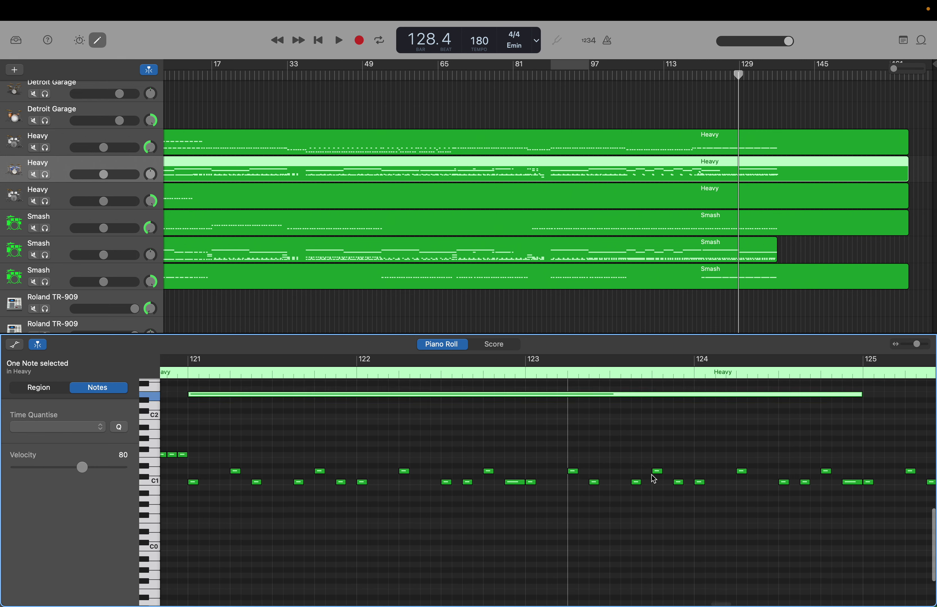
{"action": "scroll", "coordinate": [654, 478], "scroll_direction": "right", "scroll_amount": 5}
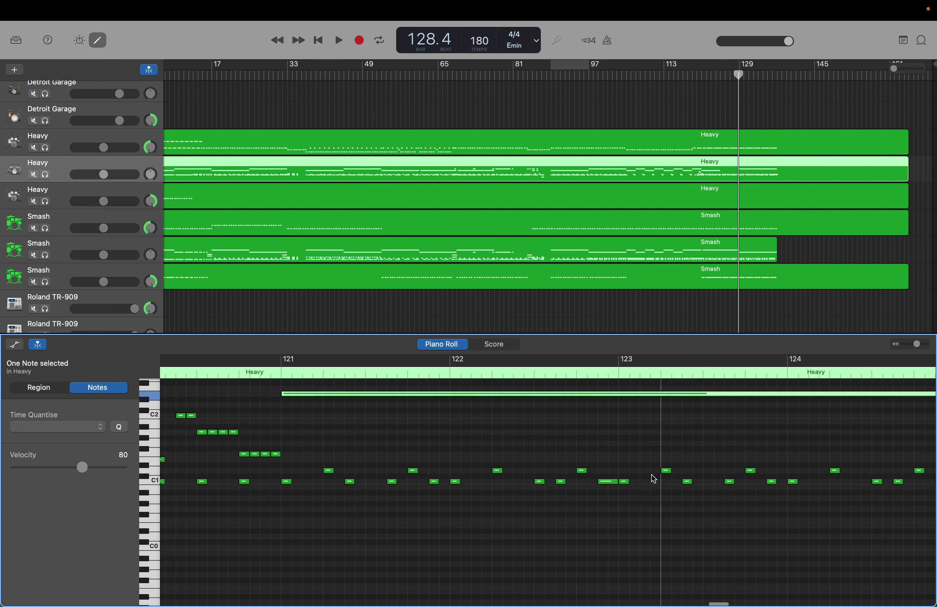
Add a one-beat A2 note on beat 4 of bar 124 in the middle Heavy region.
{"action": "scroll", "coordinate": [653, 479], "scroll_direction": "up", "scroll_amount": 2}
{"action": "scroll", "coordinate": [654, 478], "scroll_direction": "up", "scroll_amount": 4}
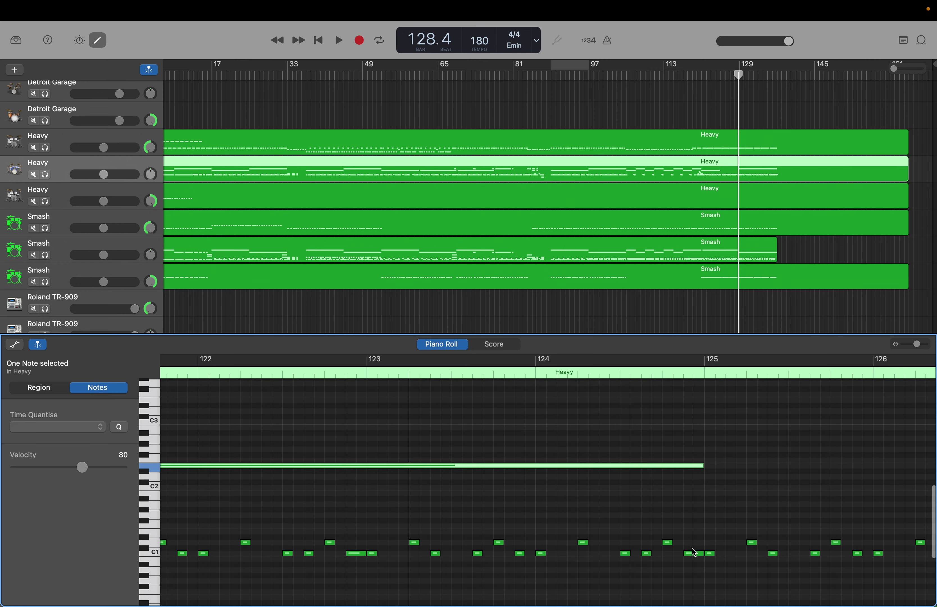
{"action": "left_click", "coordinate": [697, 559]}
{"action": "left_click", "coordinate": [696, 554]}
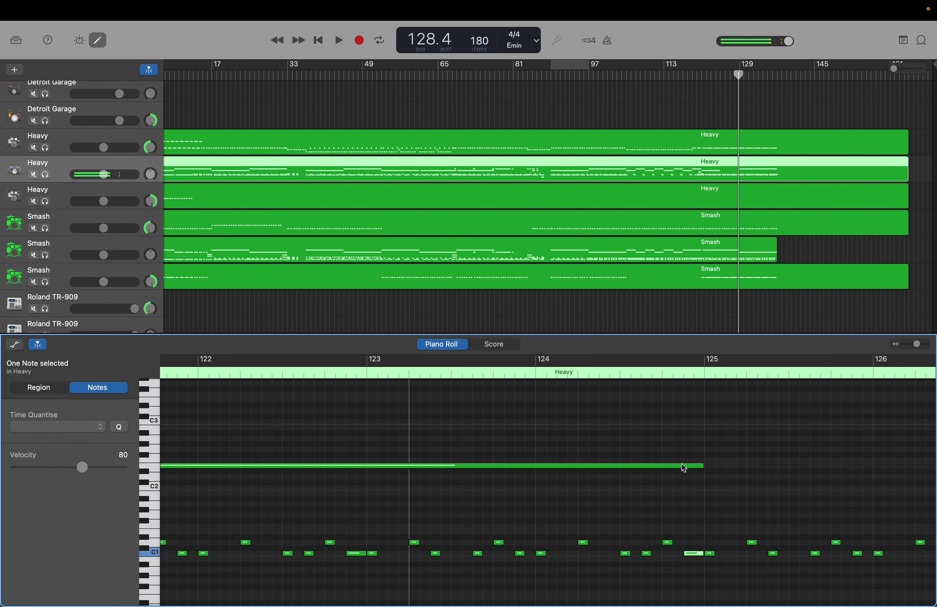
{"action": "right_click", "coordinate": [670, 441]}
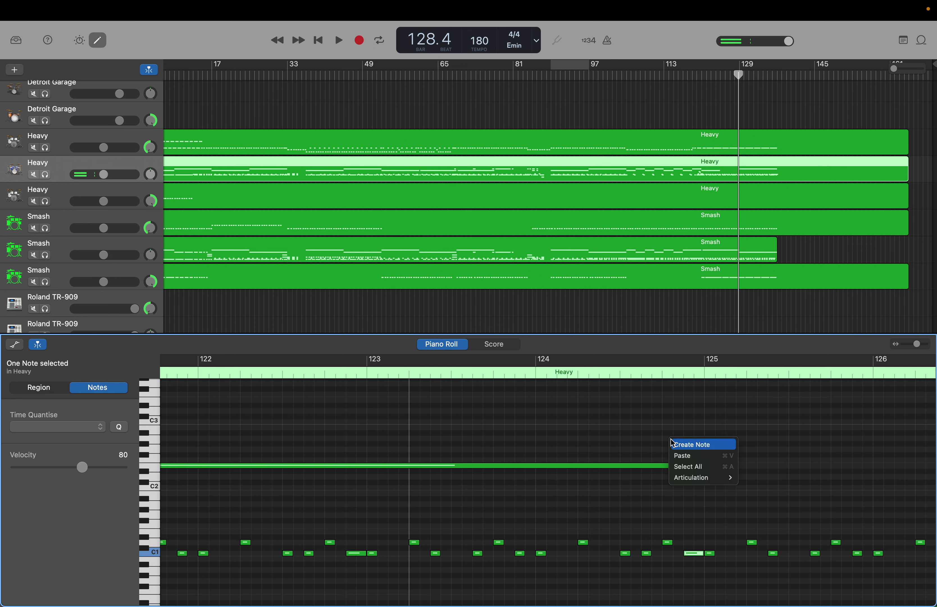
{"action": "left_click", "coordinate": [675, 444]}
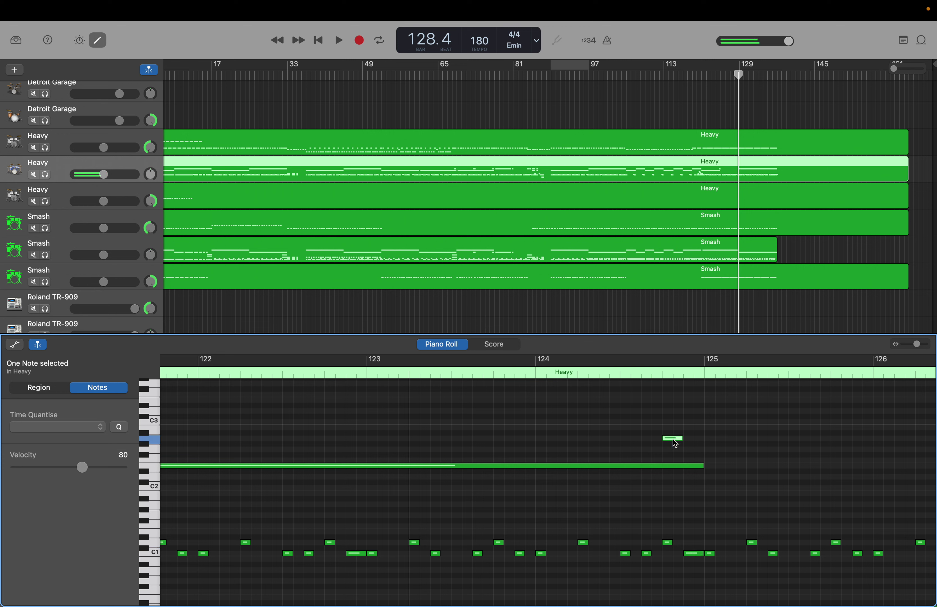
{"action": "left_click_drag", "start_coordinate": [682, 440], "coordinate": [704, 448]}
Add a four-bar E2 note from bar 125 to bar 129 in the middle Heavy region.
{"action": "left_click", "coordinate": [700, 466]}
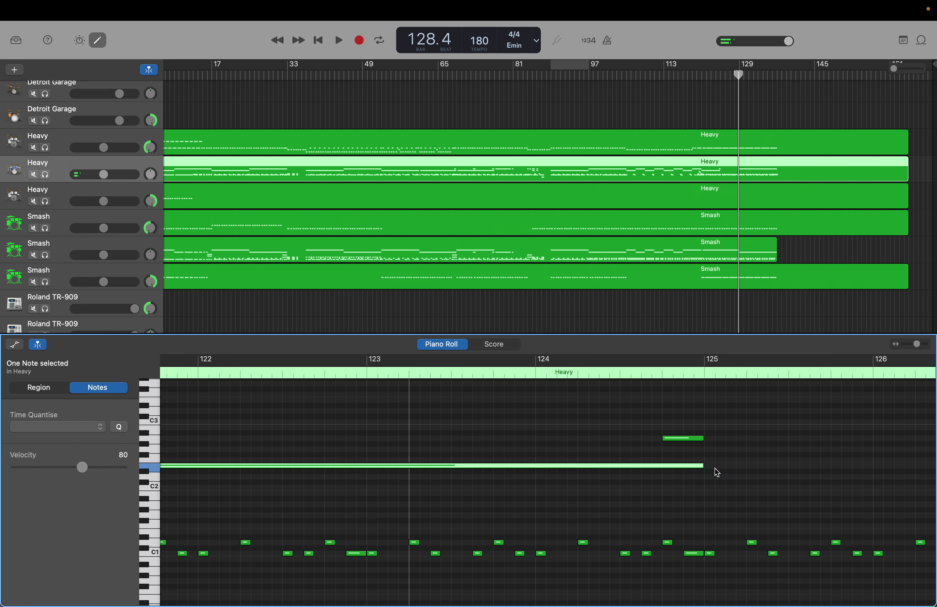
{"action": "scroll", "coordinate": [714, 468], "scroll_direction": "right", "scroll_amount": 15}
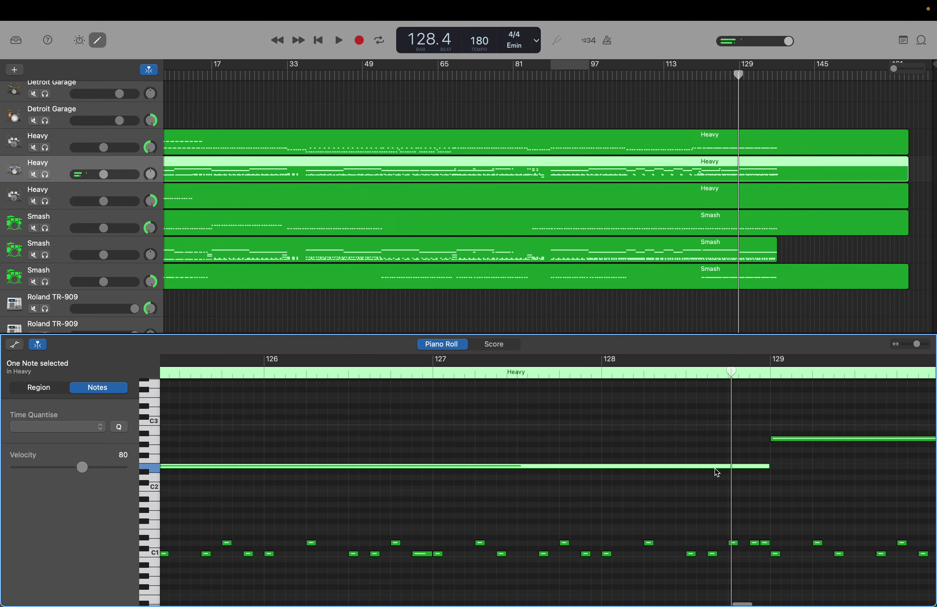
{"action": "scroll", "coordinate": [714, 469], "scroll_direction": "right", "scroll_amount": 3}
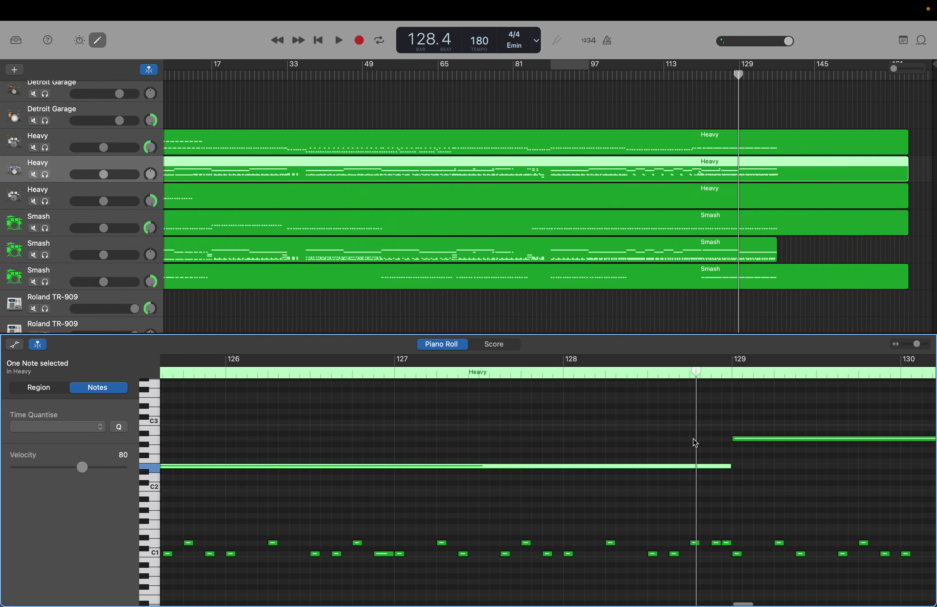
Add a one-beat A2 note on beat 4 of bar 128 in the middle Heavy region.
{"action": "scroll", "coordinate": [695, 439], "scroll_direction": "down", "scroll_amount": 2}
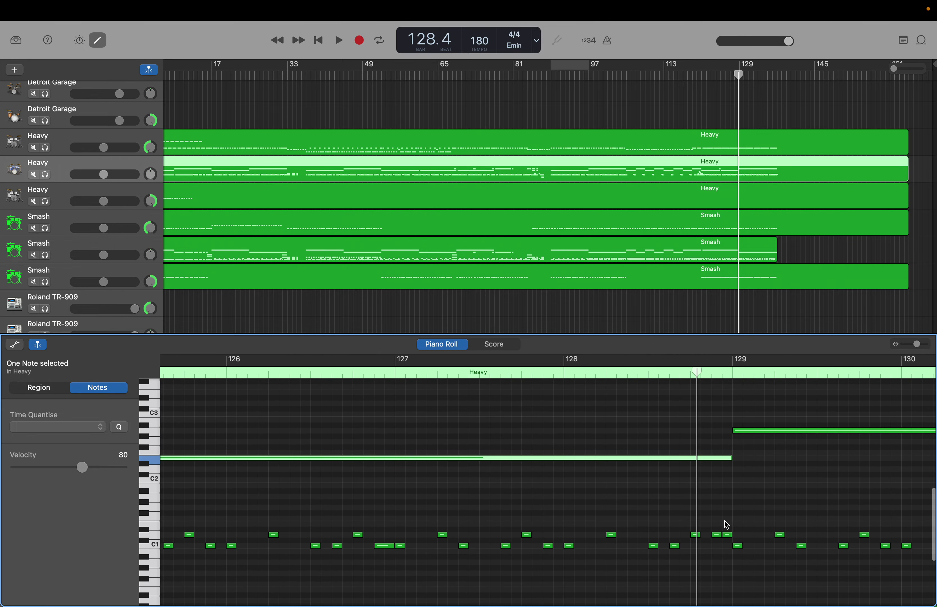
{"action": "left_click", "coordinate": [635, 425]}
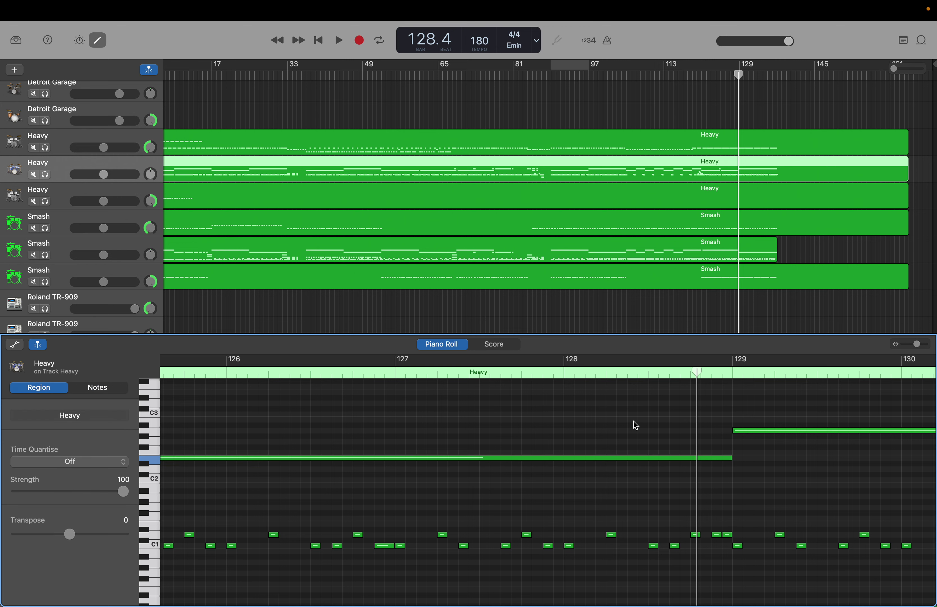
{"action": "left_click", "coordinate": [390, 546]}
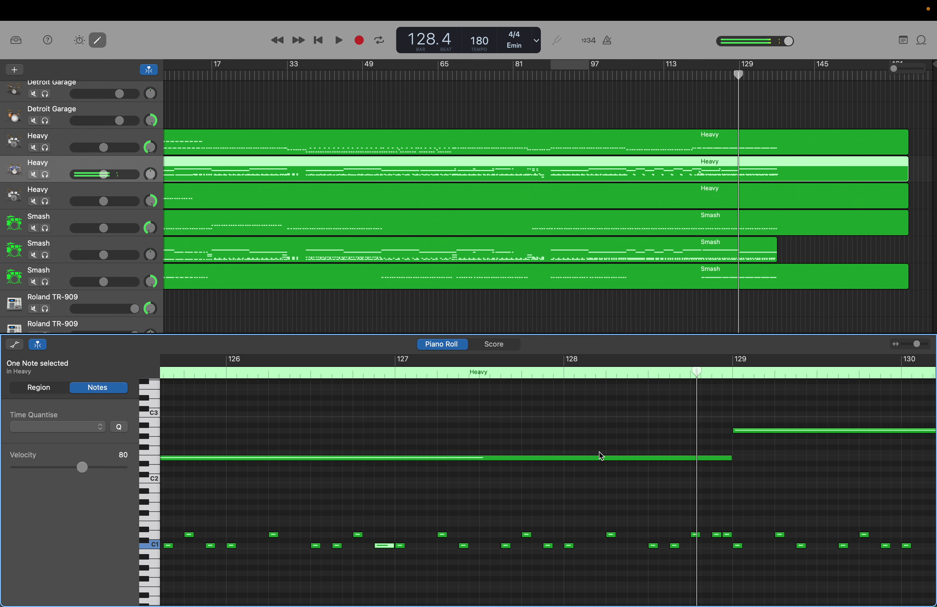
{"action": "right_click", "coordinate": [694, 432]}
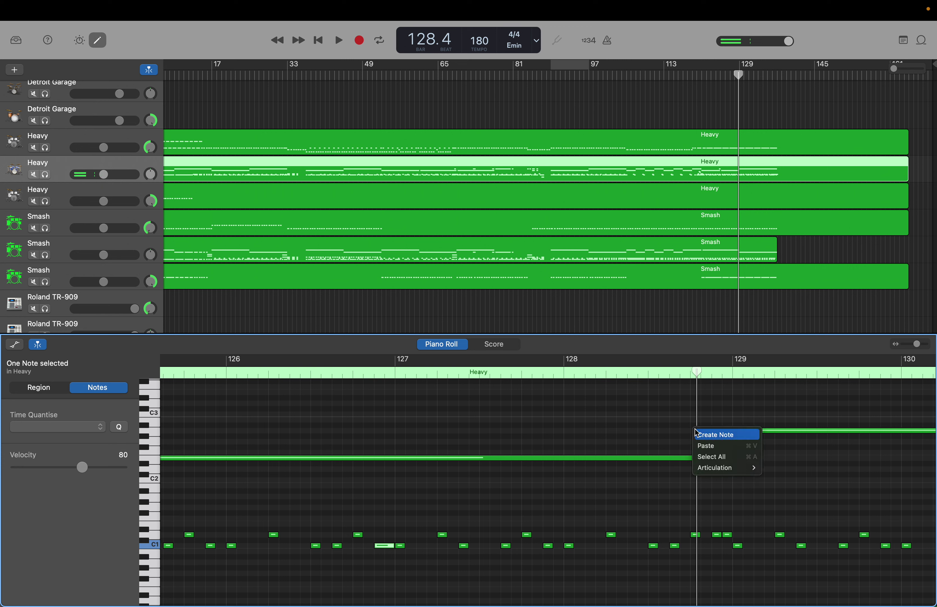
{"action": "left_click", "coordinate": [705, 433]}
{"action": "left_click_drag", "start_coordinate": [707, 430], "coordinate": [735, 430]}
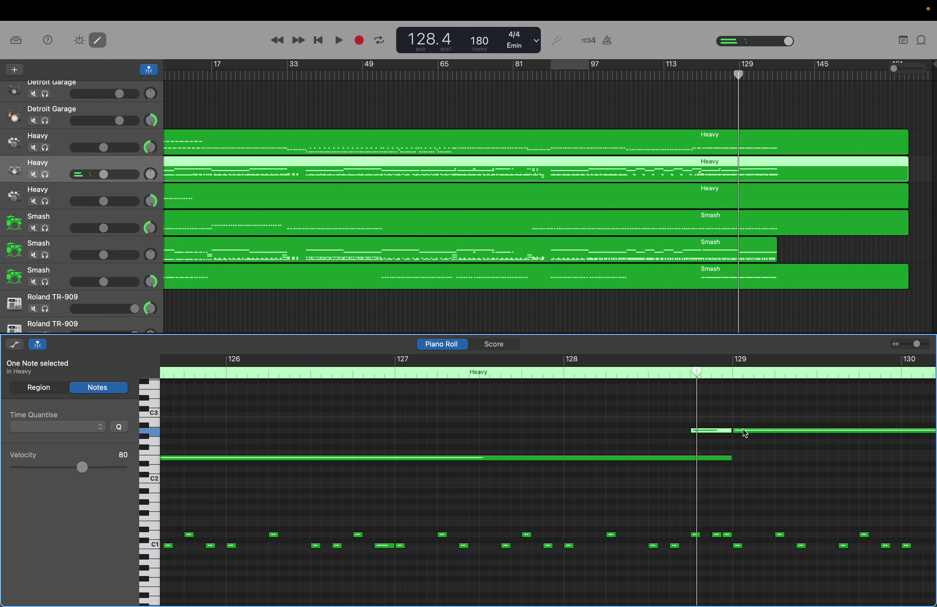
Replace the long A2 note at bar 129 in the middle Heavy region with a four-bar E2 note.
{"action": "left_click", "coordinate": [745, 434]}
{"action": "key", "text": "Delete"}
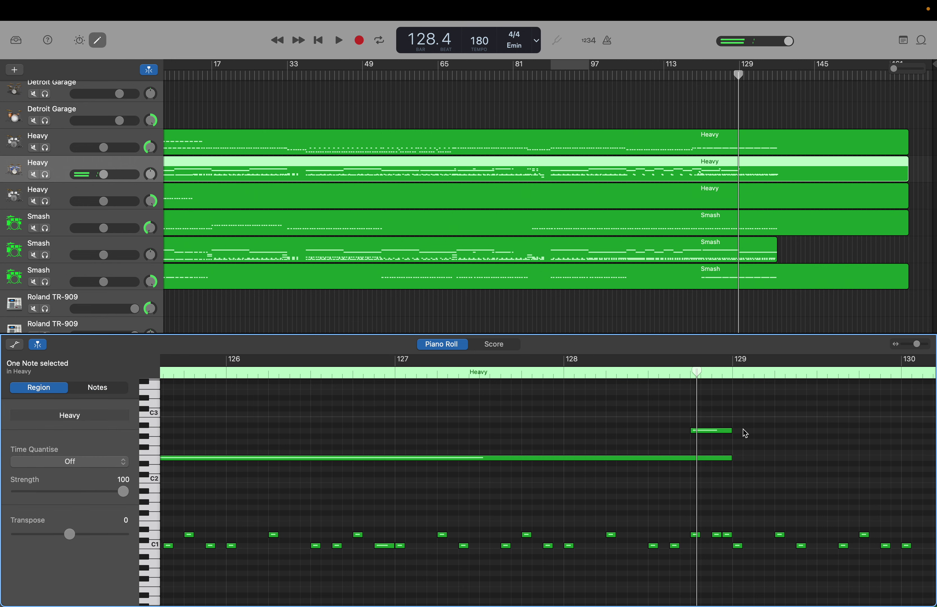
{"action": "left_click", "coordinate": [724, 458]}
{"action": "right_click", "coordinate": [737, 458]}
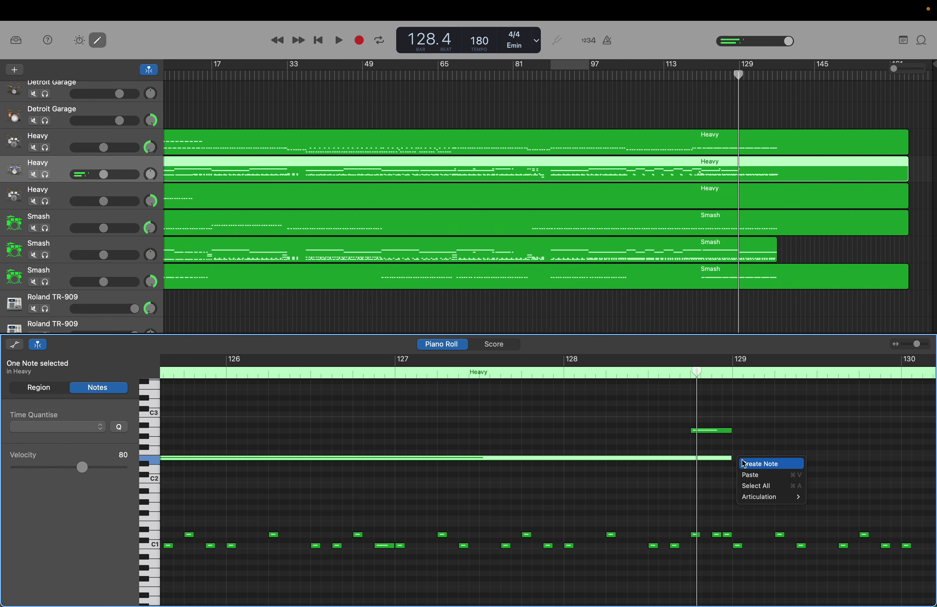
{"action": "left_click", "coordinate": [746, 465]}
{"action": "scroll", "coordinate": [746, 464], "scroll_direction": "right", "scroll_amount": 10}
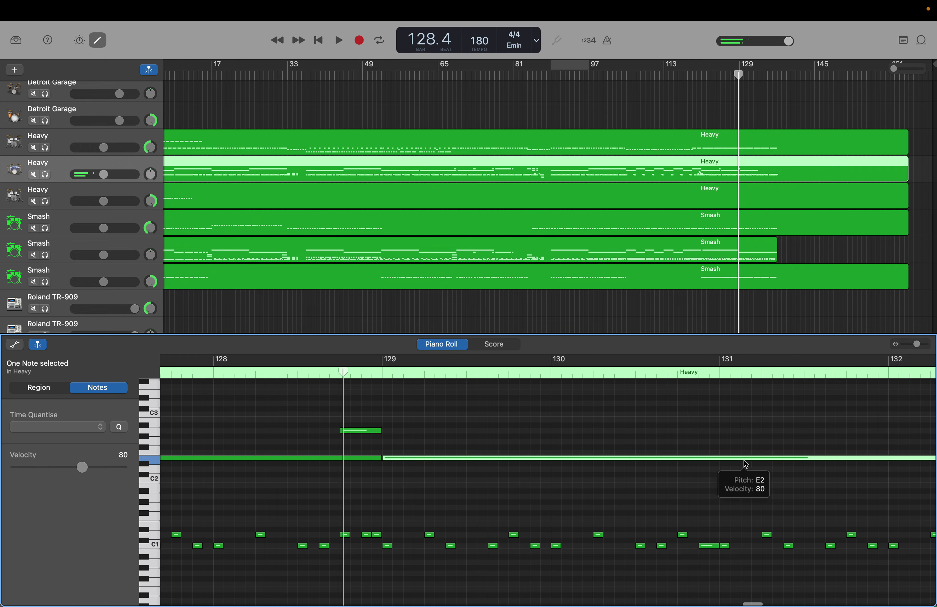
Add a one-beat A2 note on beat 4 of bar 132 in the middle Heavy region.
{"action": "scroll", "coordinate": [747, 464], "scroll_direction": "right", "scroll_amount": 5}
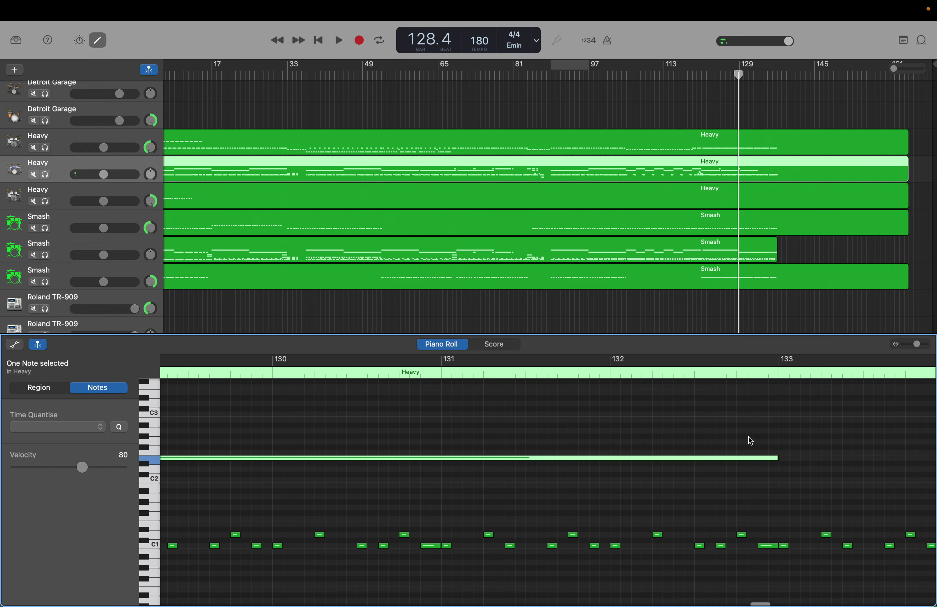
{"action": "scroll", "coordinate": [749, 438], "scroll_direction": "left", "scroll_amount": 10}
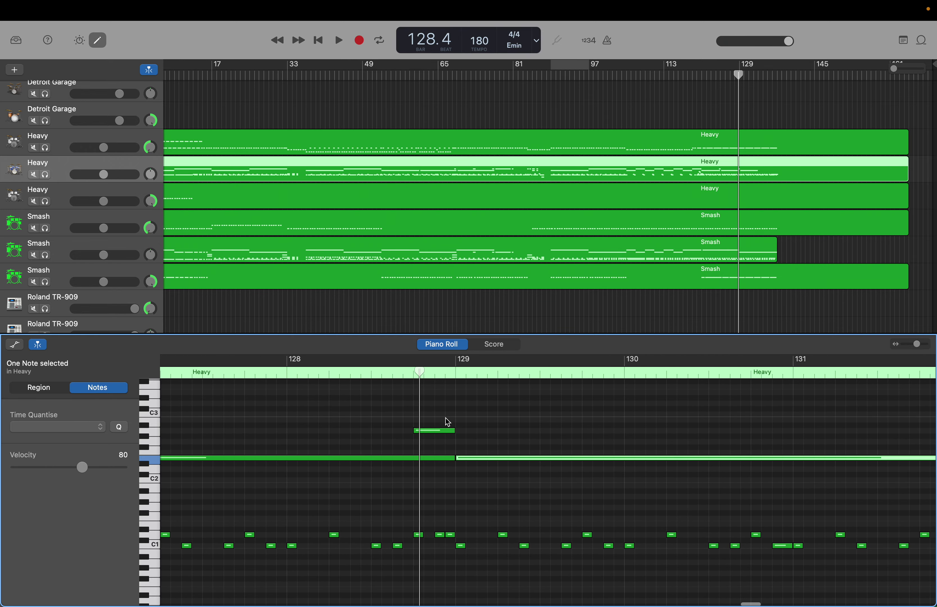
{"action": "left_click", "coordinate": [448, 431]}
{"action": "scroll", "coordinate": [446, 431], "scroll_direction": "right", "scroll_amount": 15}
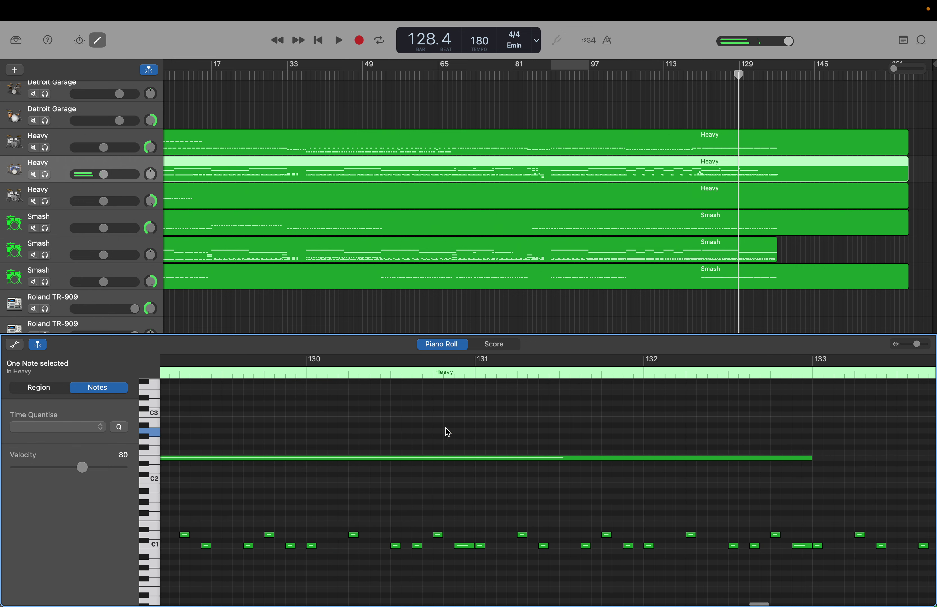
{"action": "right_click", "coordinate": [575, 430]}
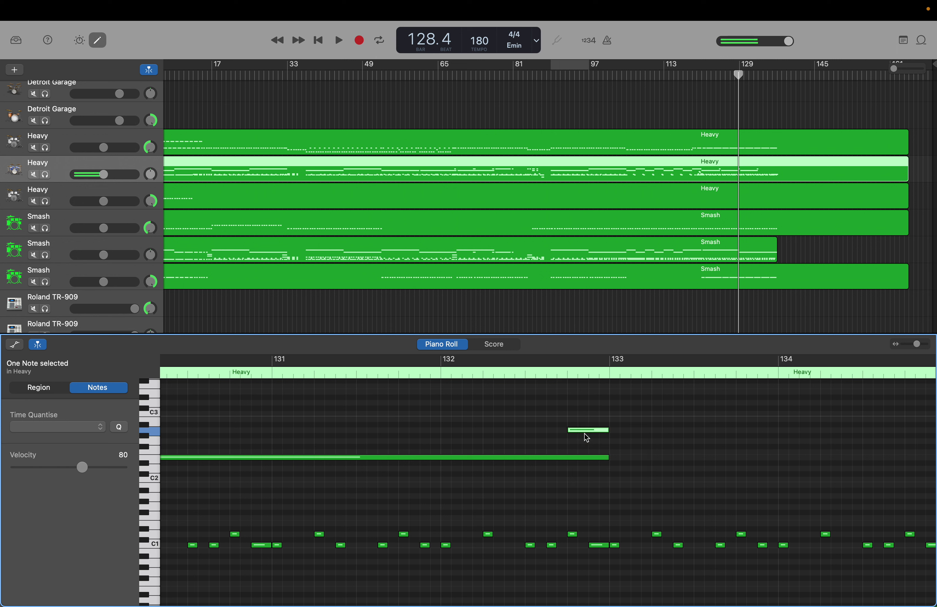
Add a four-bar E2 note from bar 133 to bar 137 in the middle Heavy region.
{"action": "left_click", "coordinate": [606, 458]}
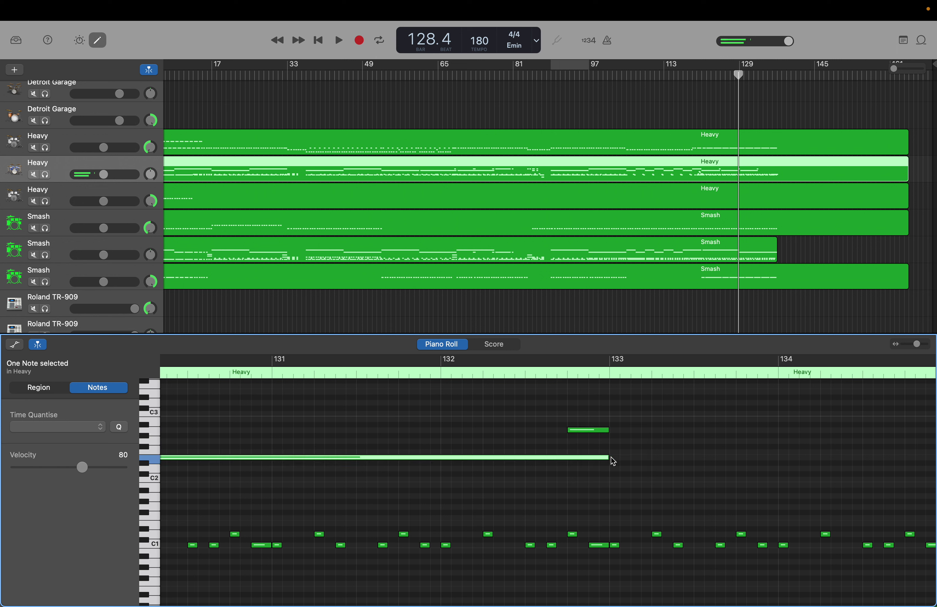
{"action": "right_click", "coordinate": [613, 460]}
{"action": "left_click", "coordinate": [621, 462]}
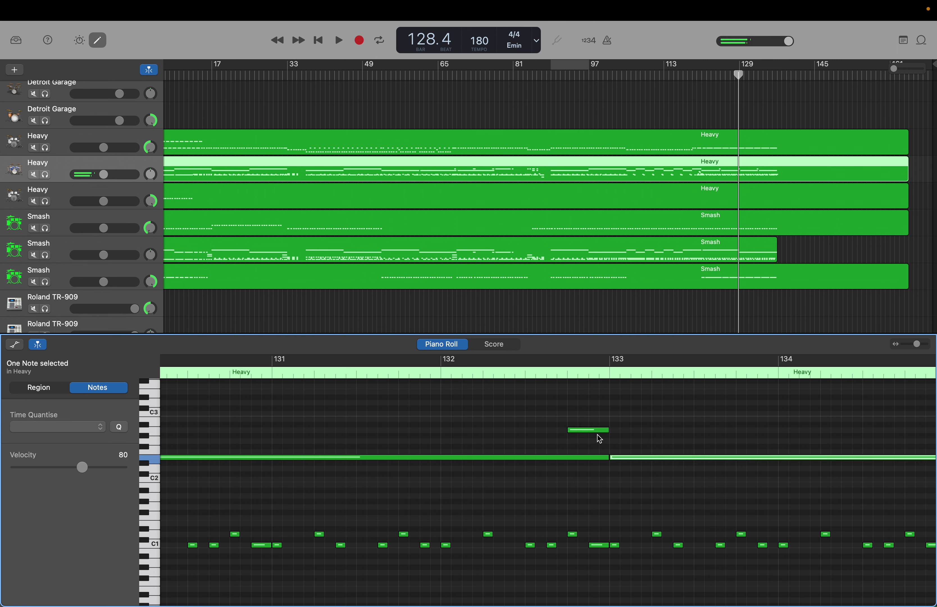
{"action": "left_click", "coordinate": [597, 433]}
{"action": "scroll", "coordinate": [597, 433], "scroll_direction": "right", "scroll_amount": 8}
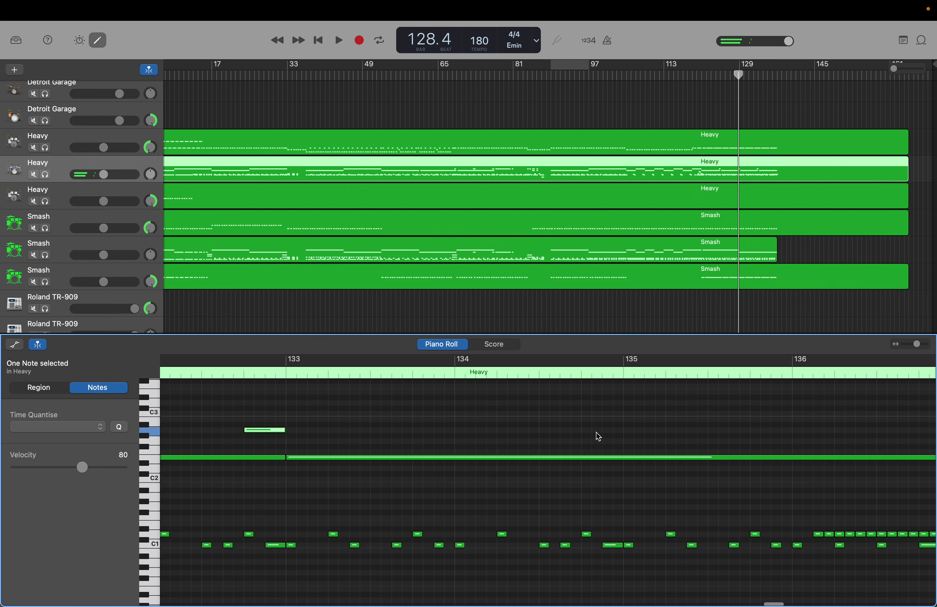
{"action": "scroll", "coordinate": [597, 433], "scroll_direction": "right", "scroll_amount": 4}
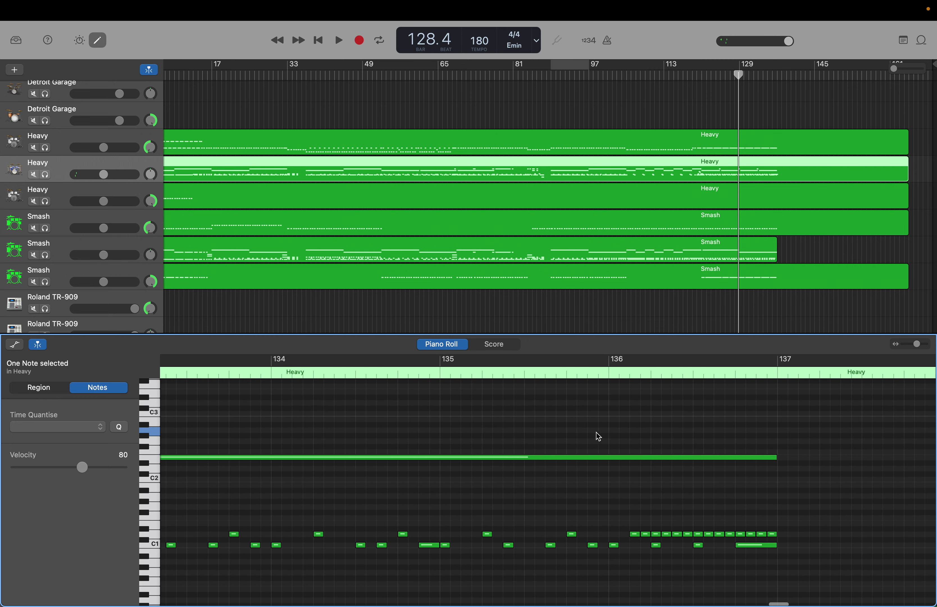
{"action": "scroll", "coordinate": [597, 433], "scroll_direction": "left", "scroll_amount": 15}
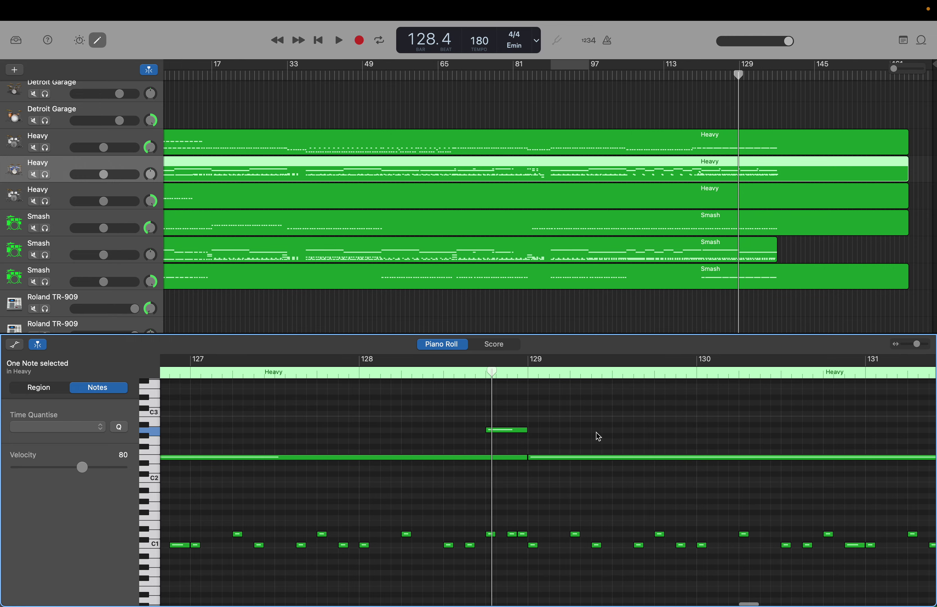
Extend the middle Smash region to the end of the neighbouring regions and shorten its A2 note at bar 121 to end at bar 125.
{"action": "left_click", "coordinate": [717, 253]}
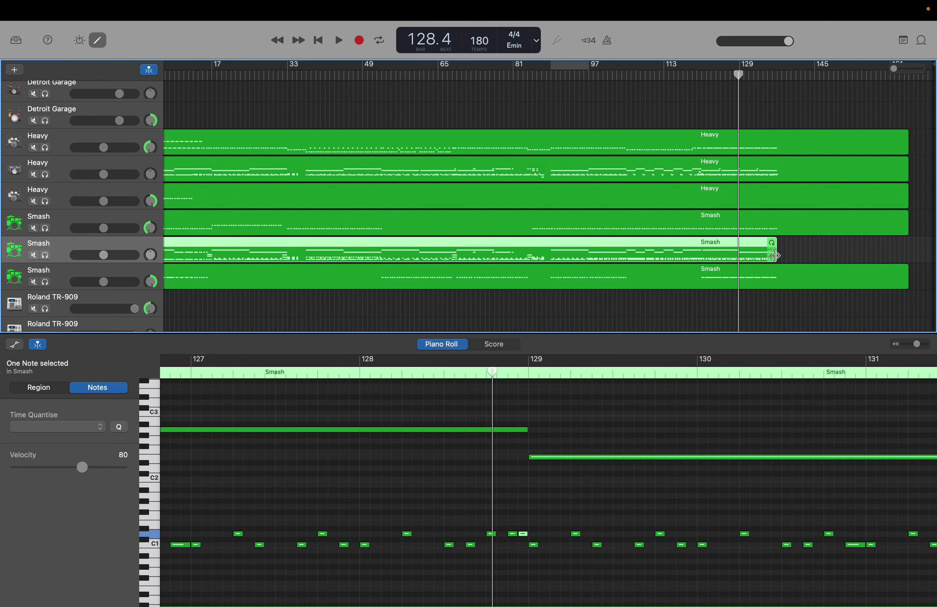
{"action": "left_click_drag", "start_coordinate": [773, 256], "coordinate": [907, 258]}
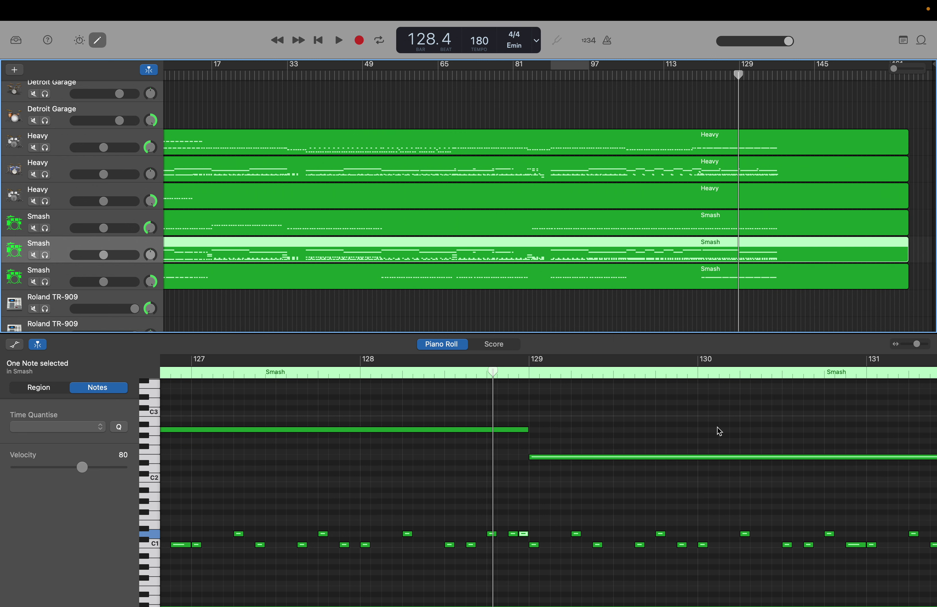
{"action": "scroll", "coordinate": [543, 392], "scroll_direction": "left", "scroll_amount": 10}
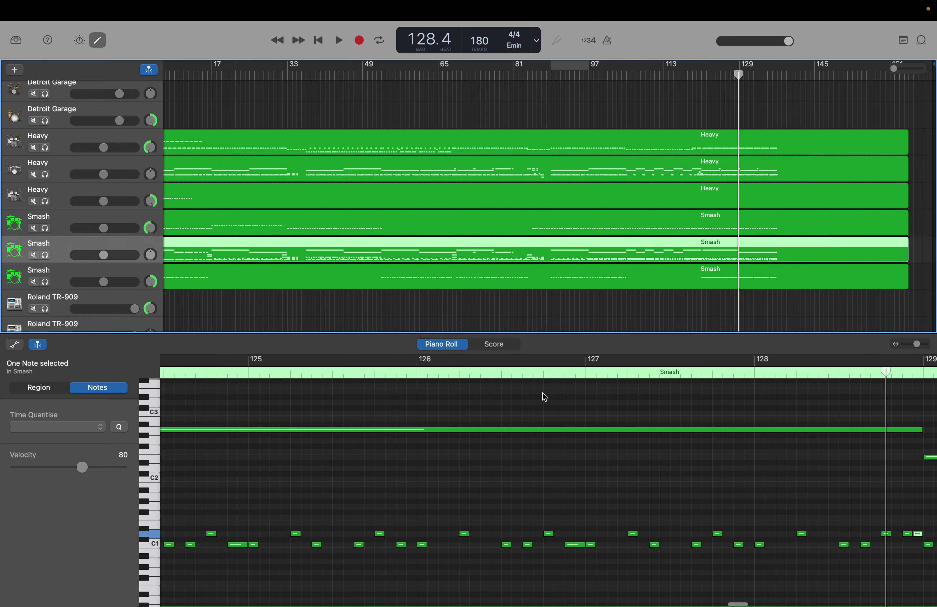
{"action": "scroll", "coordinate": [543, 392], "scroll_direction": "left", "scroll_amount": 10}
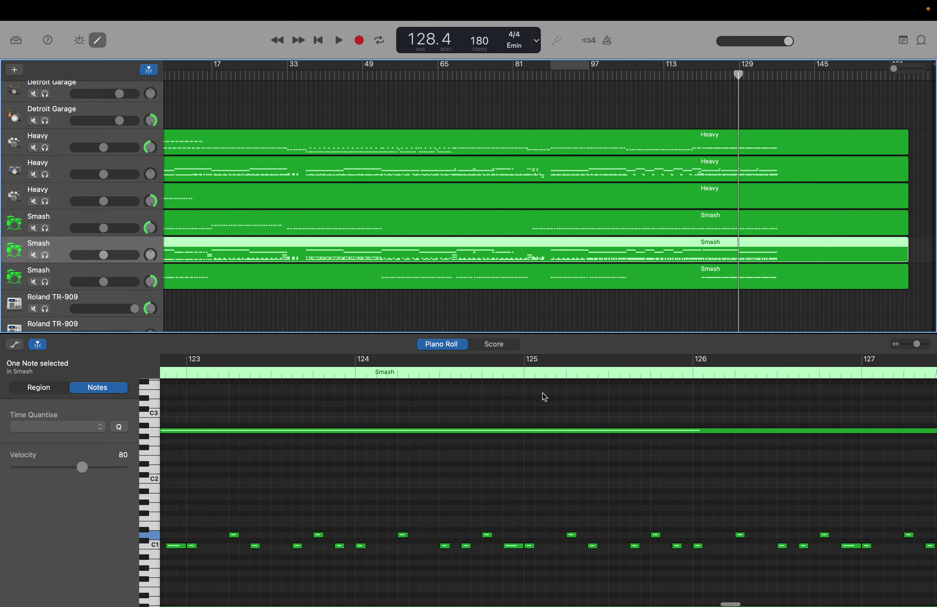
{"action": "scroll", "coordinate": [543, 393], "scroll_direction": "left", "scroll_amount": 10}
{"action": "scroll", "coordinate": [542, 392], "scroll_direction": "right", "scroll_amount": 15}
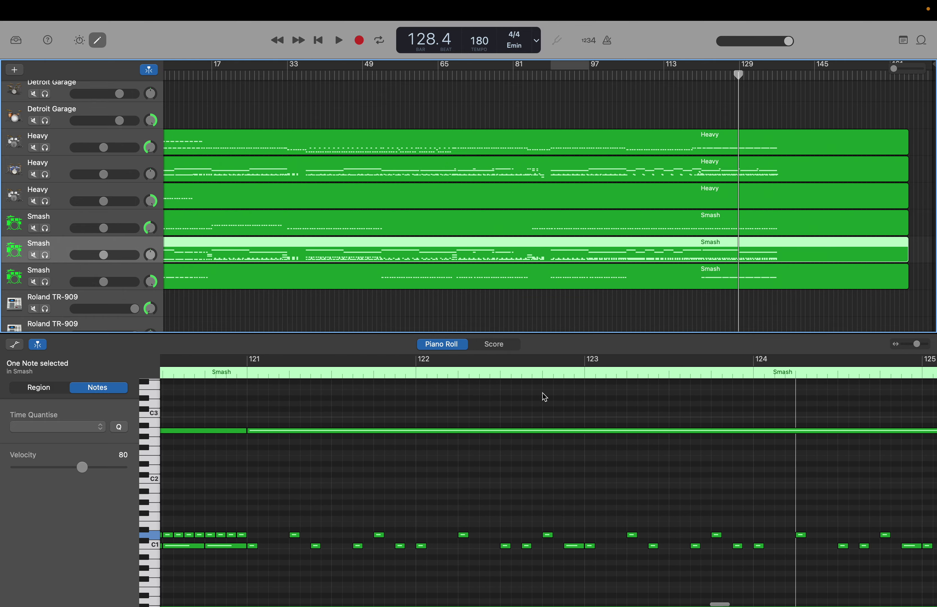
{"action": "scroll", "coordinate": [543, 393], "scroll_direction": "right", "scroll_amount": 15}
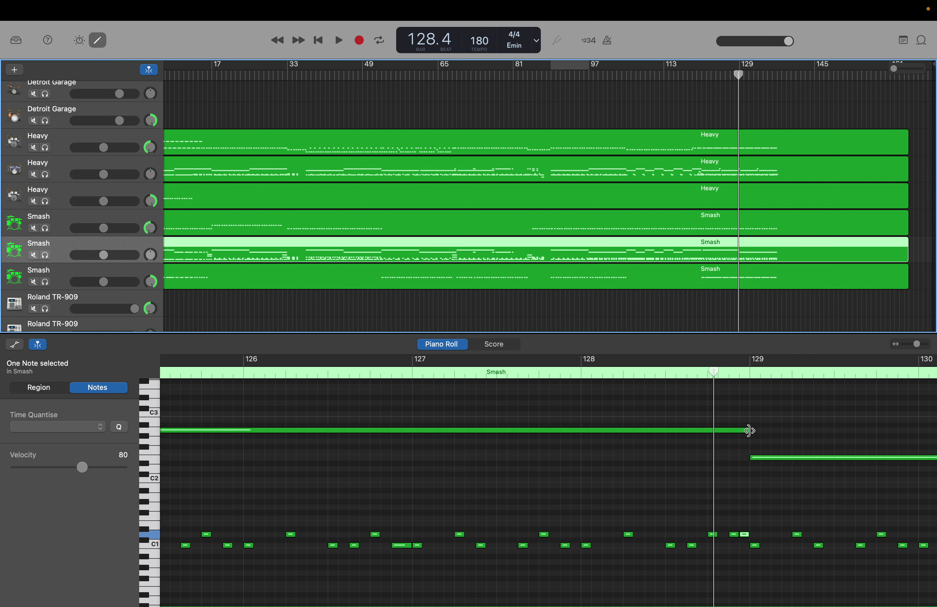
{"action": "left_click_drag", "start_coordinate": [749, 430], "coordinate": [590, 438]}
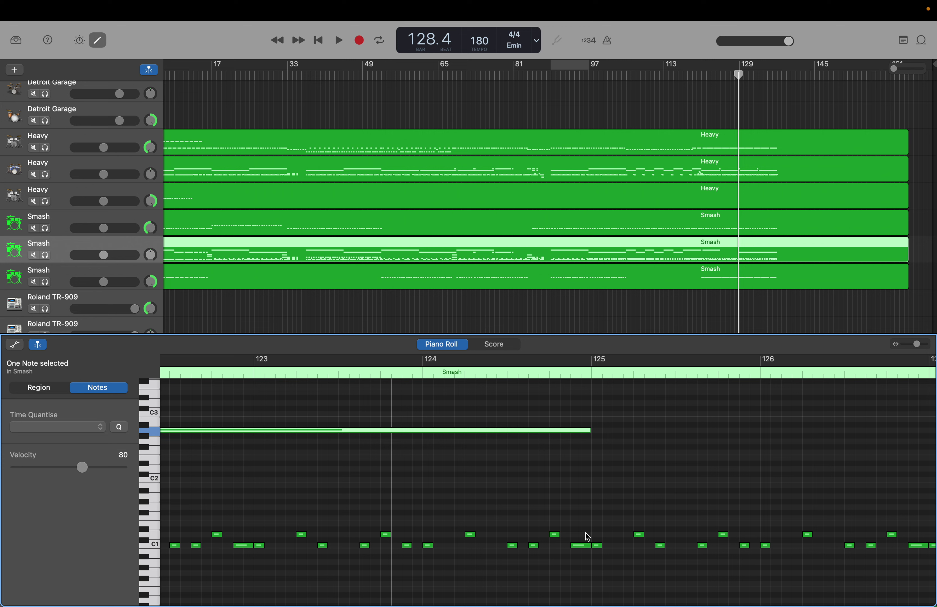
Add a one-beat E2 note on beat 4 of bar 124 in the middle Smash region.
{"action": "left_click", "coordinate": [585, 545]}
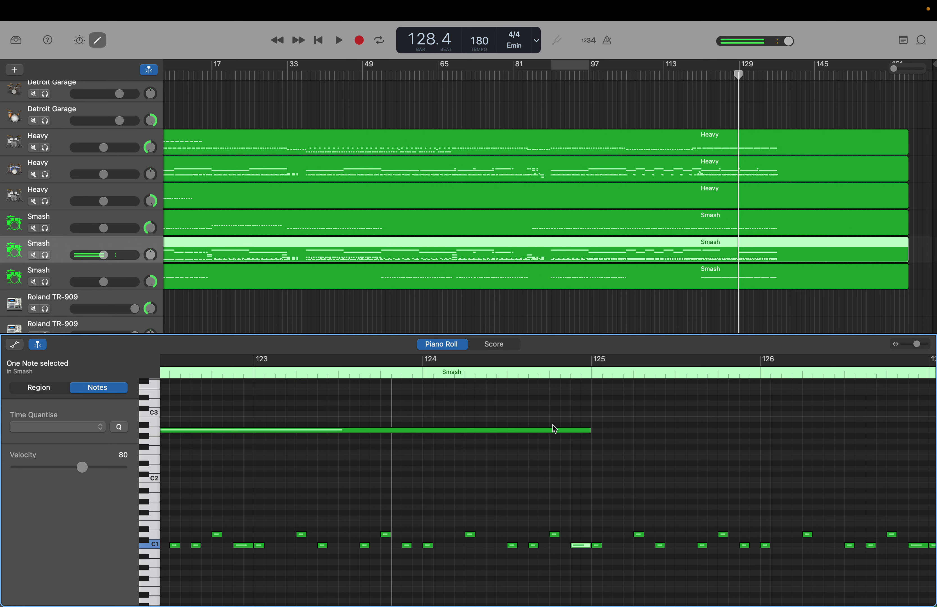
{"action": "right_click", "coordinate": [556, 409]}
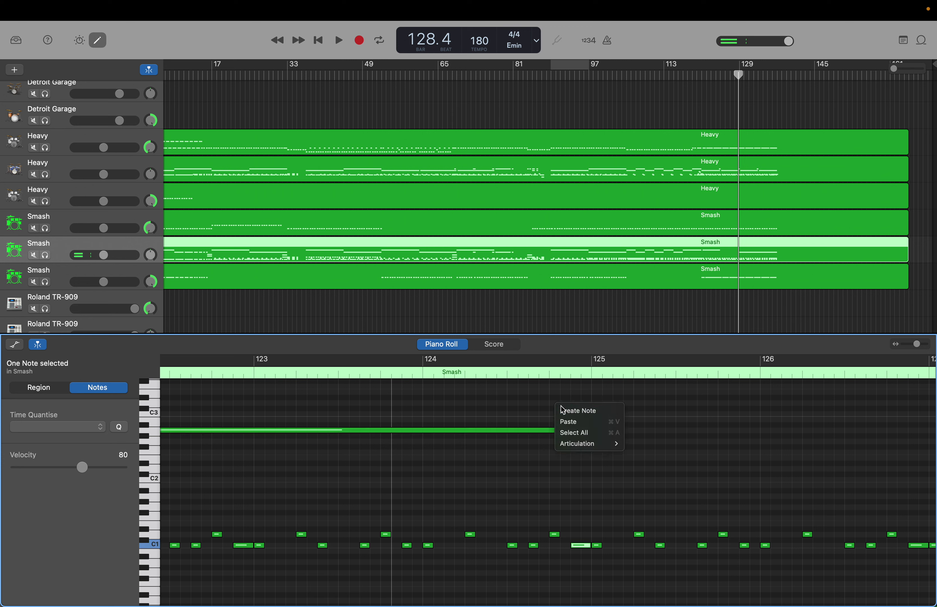
{"action": "left_click", "coordinate": [564, 410]}
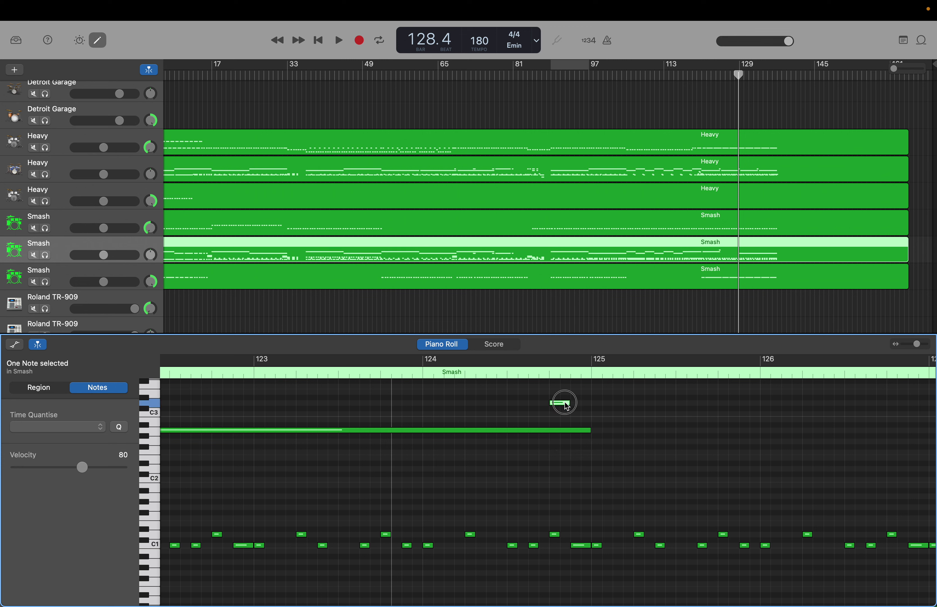
{"action": "left_click_drag", "start_coordinate": [566, 406], "coordinate": [588, 457]}
Move the playhead to bar 125 and delete the long E2 note starting at bar 129 in the middle Smash region.
{"action": "left_click_drag", "start_coordinate": [582, 420], "coordinate": [582, 487]}
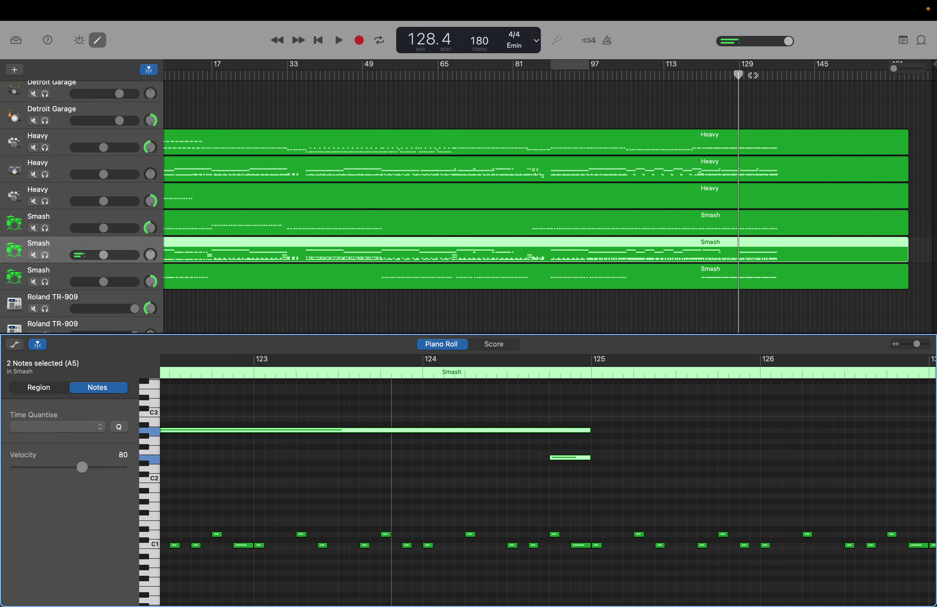
{"action": "left_click_drag", "start_coordinate": [740, 75], "coordinate": [720, 78]}
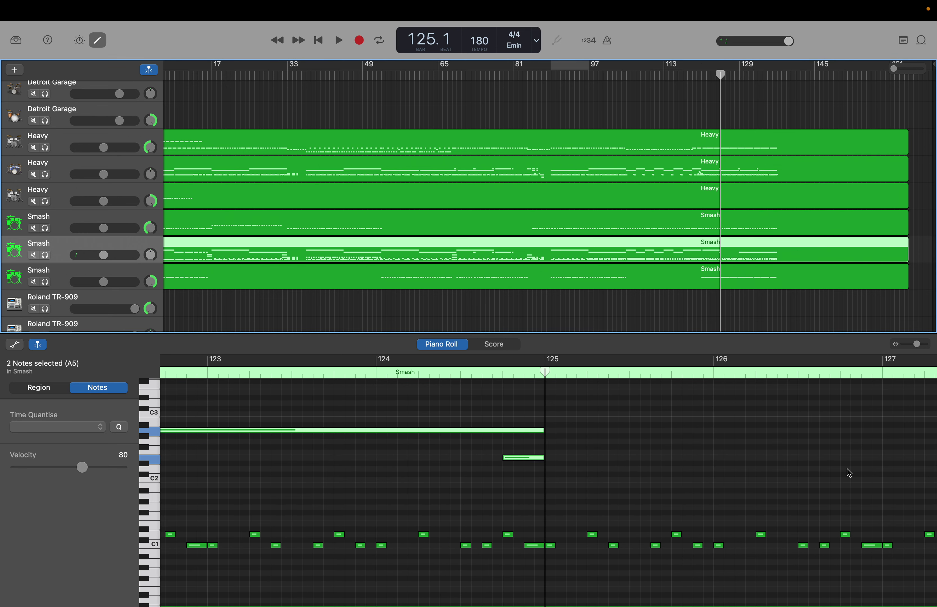
{"action": "scroll", "coordinate": [848, 471], "scroll_direction": "right", "scroll_amount": 10}
{"action": "scroll", "coordinate": [847, 469], "scroll_direction": "right", "scroll_amount": 5}
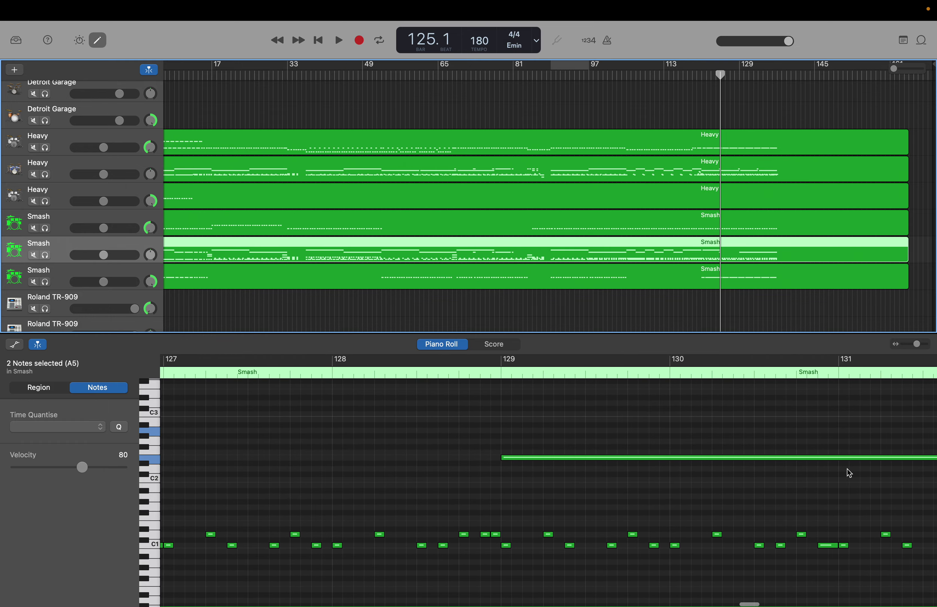
{"action": "left_click", "coordinate": [830, 459]}
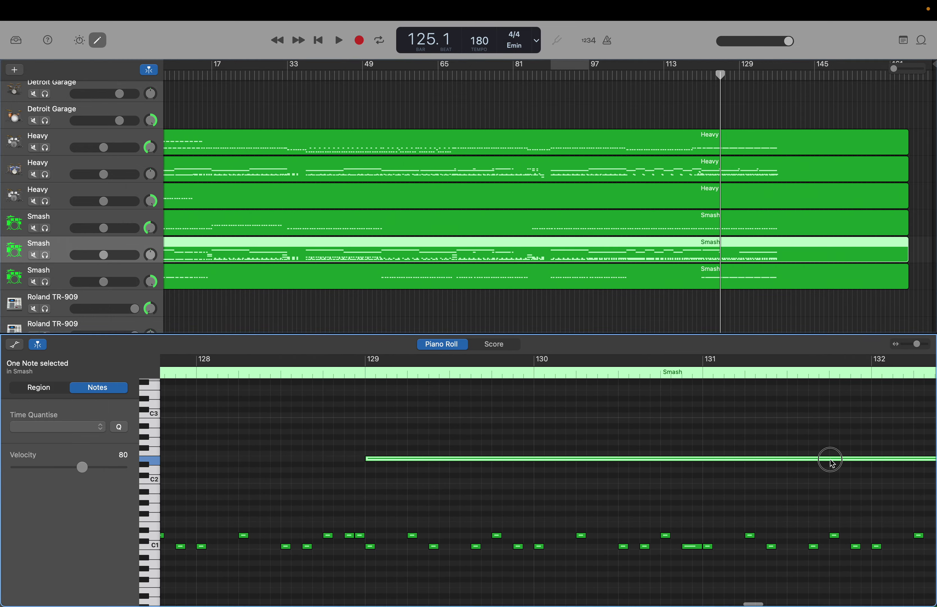
{"action": "key", "text": "Delete"}
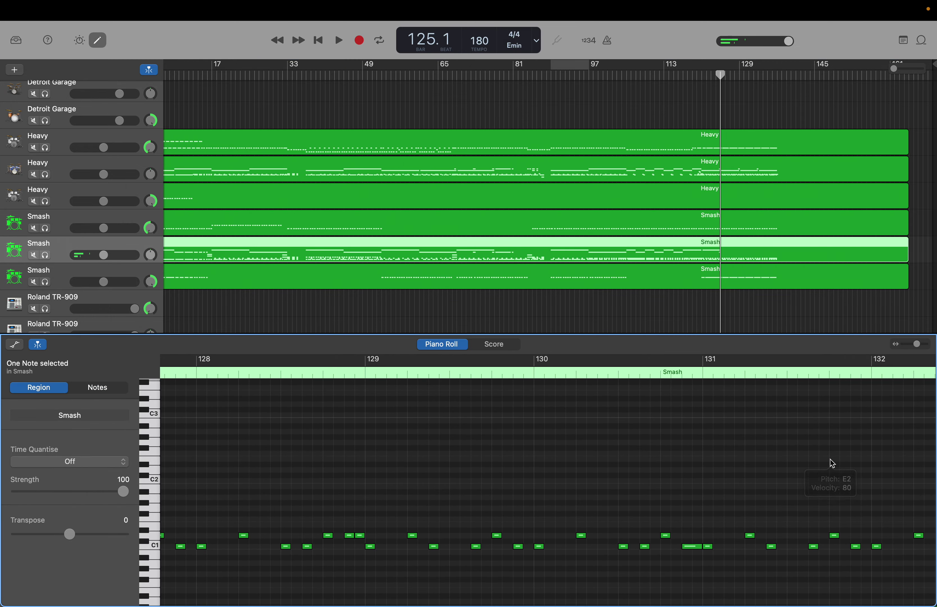
Duplicate the middle Smash region's A2 and E2 notes that end at bar 125 to bars 125–129 and again to bars 129–133.
{"action": "scroll", "coordinate": [832, 462], "scroll_direction": "right", "scroll_amount": 12}
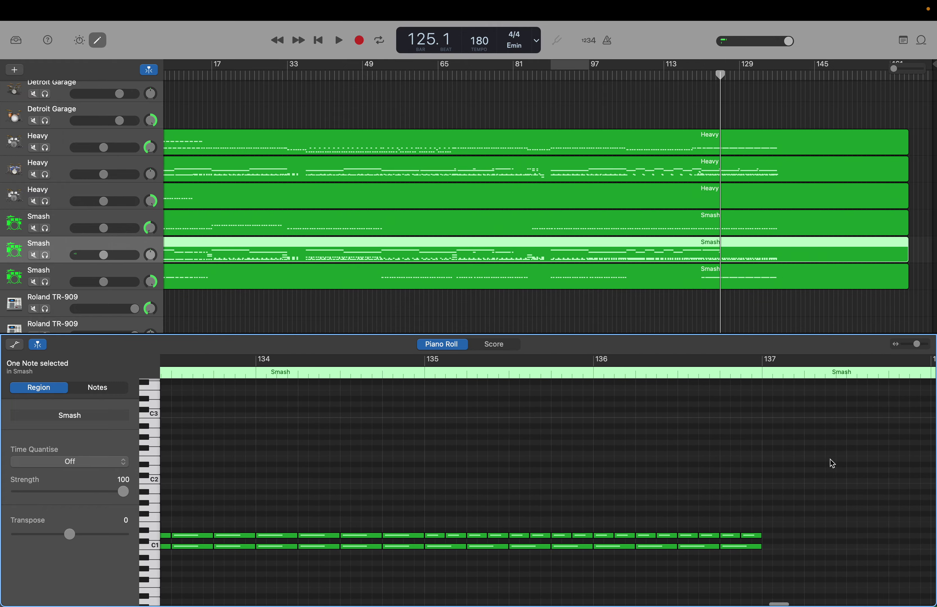
{"action": "scroll", "coordinate": [832, 463], "scroll_direction": "left", "scroll_amount": 10}
{"action": "scroll", "coordinate": [831, 463], "scroll_direction": "left", "scroll_amount": 20}
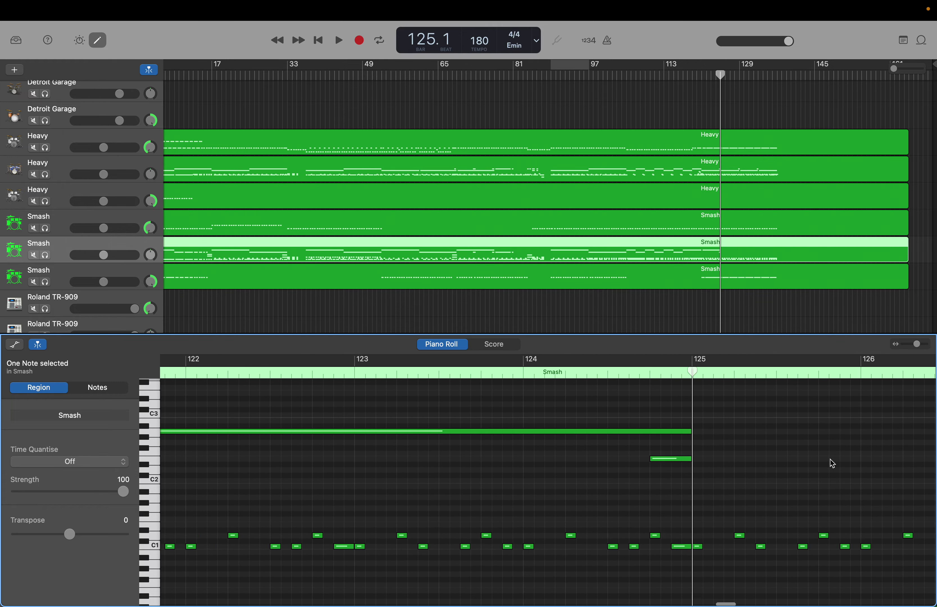
{"action": "scroll", "coordinate": [832, 463], "scroll_direction": "right", "scroll_amount": 10}
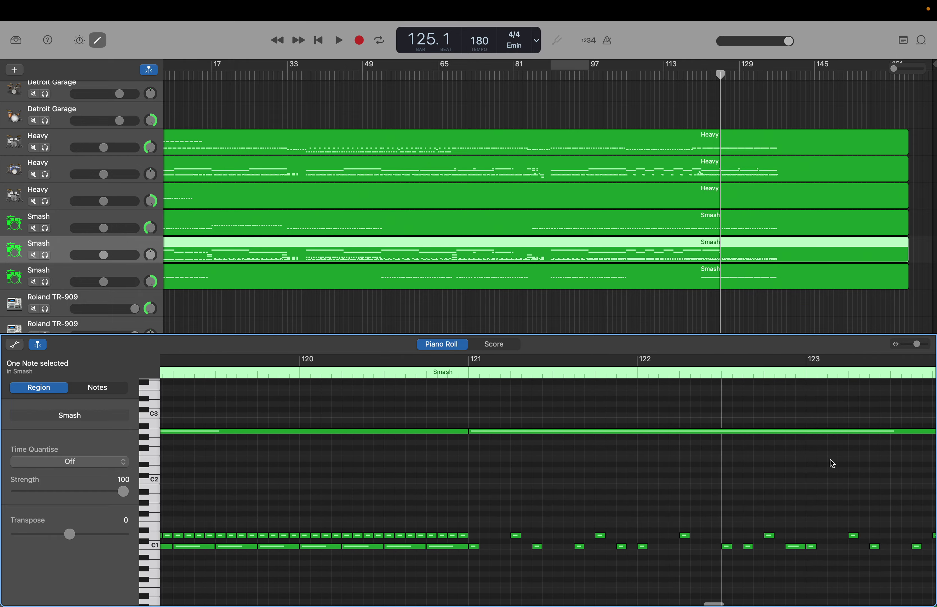
{"action": "scroll", "coordinate": [710, 410], "scroll_direction": "down", "scroll_amount": 1}
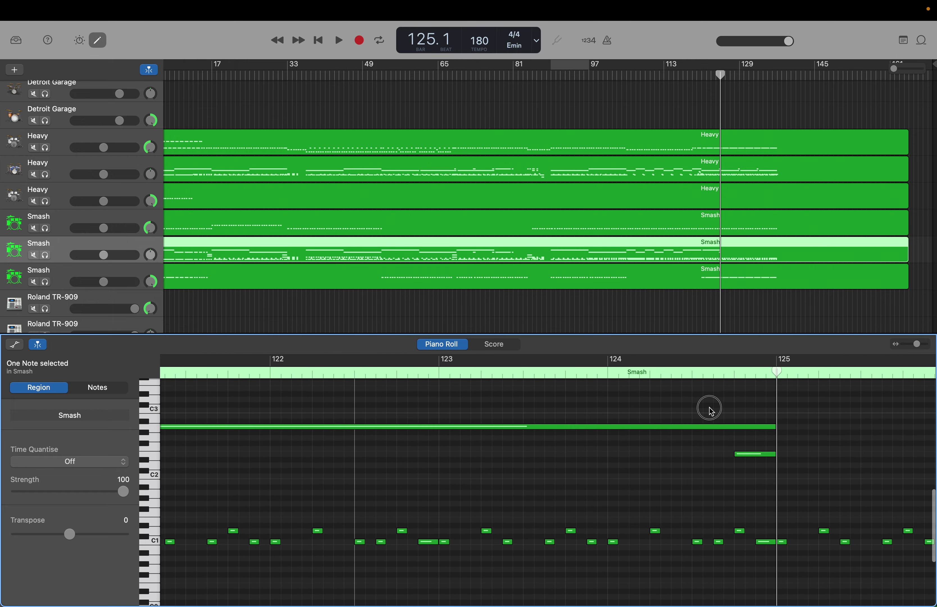
{"action": "left_click_drag", "start_coordinate": [709, 409], "coordinate": [755, 466]}
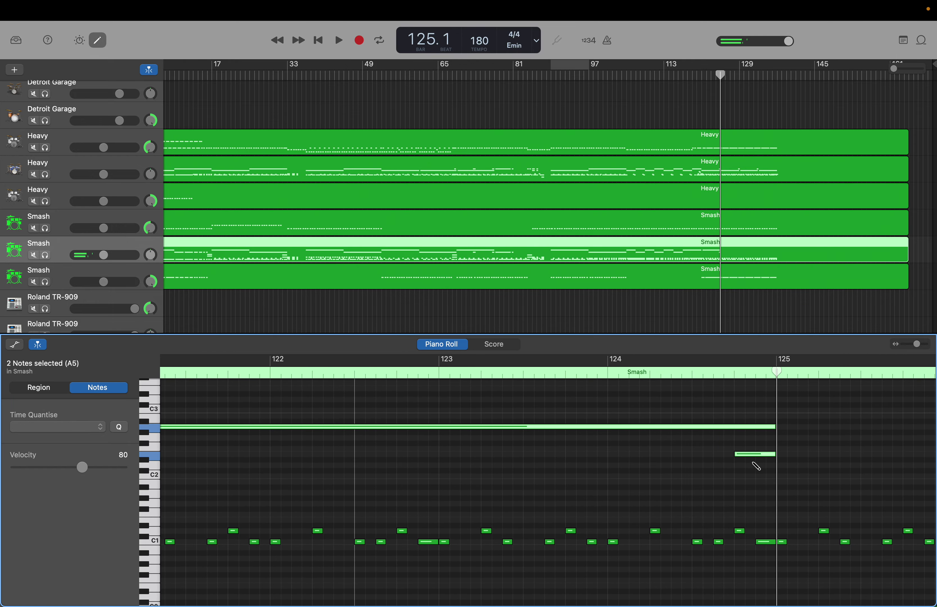
{"action": "key", "text": "super+v"}
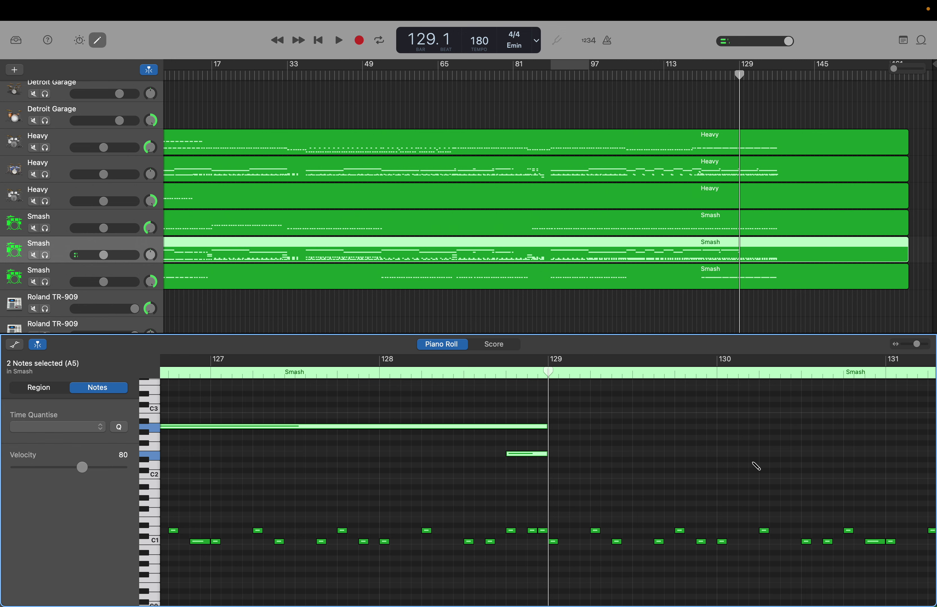
{"action": "key", "text": "super+v"}
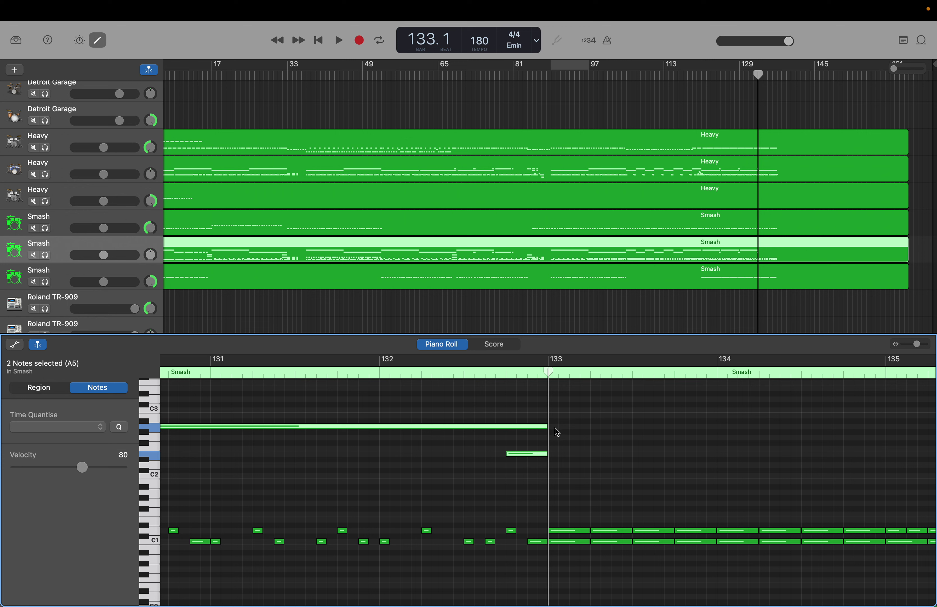
Add a four-bar A2 note from bar 133 to bar 137 in the middle Smash region.
{"action": "left_click", "coordinate": [534, 419]}
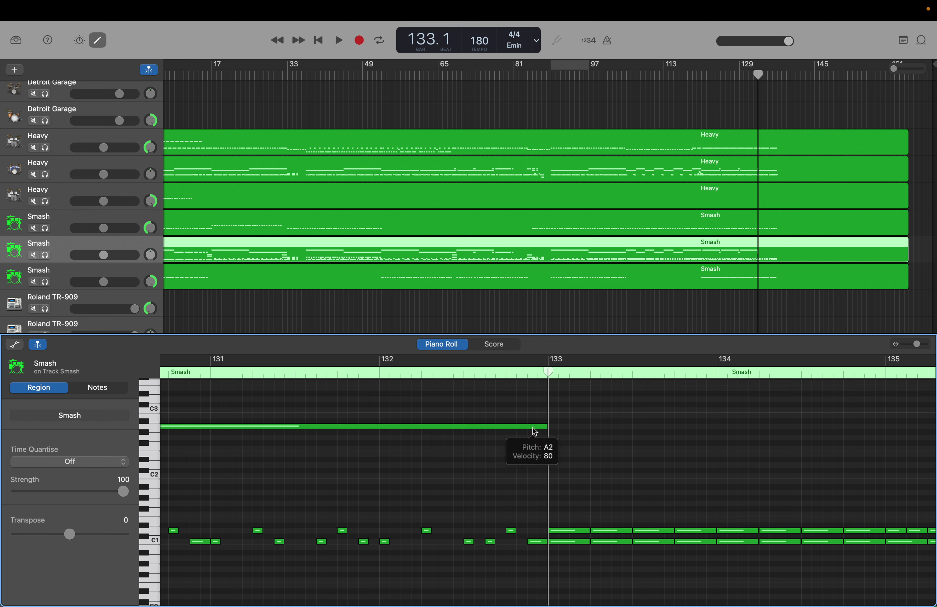
{"action": "left_click", "coordinate": [533, 429]}
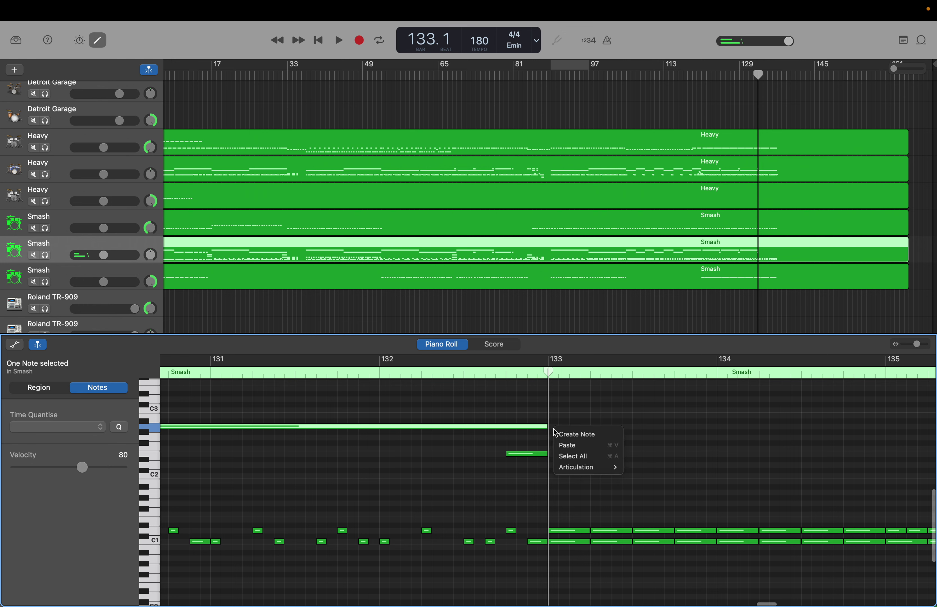
{"action": "left_click", "coordinate": [559, 434]}
{"action": "scroll", "coordinate": [560, 430], "scroll_direction": "right", "scroll_amount": 5}
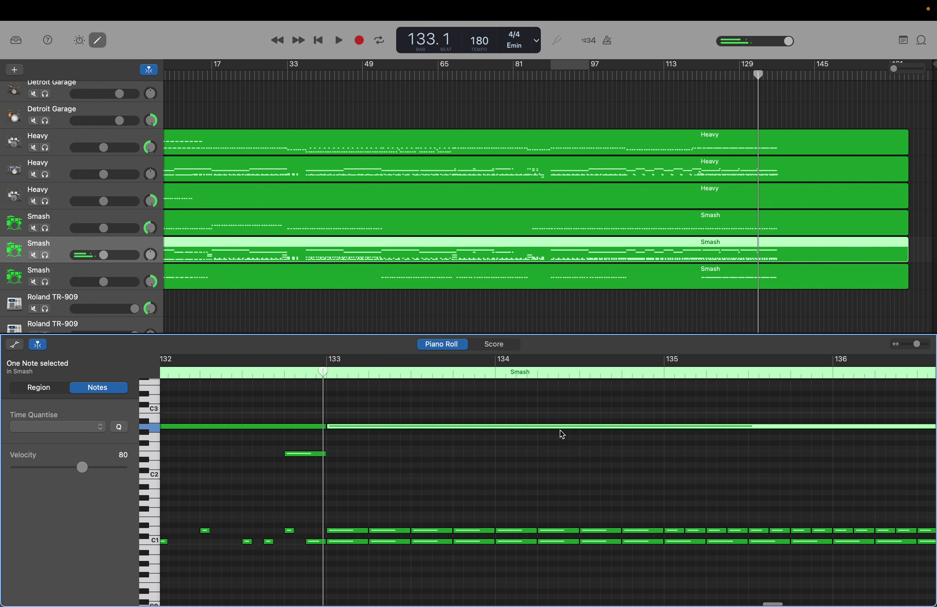
{"action": "scroll", "coordinate": [560, 430], "scroll_direction": "right", "scroll_amount": 10}
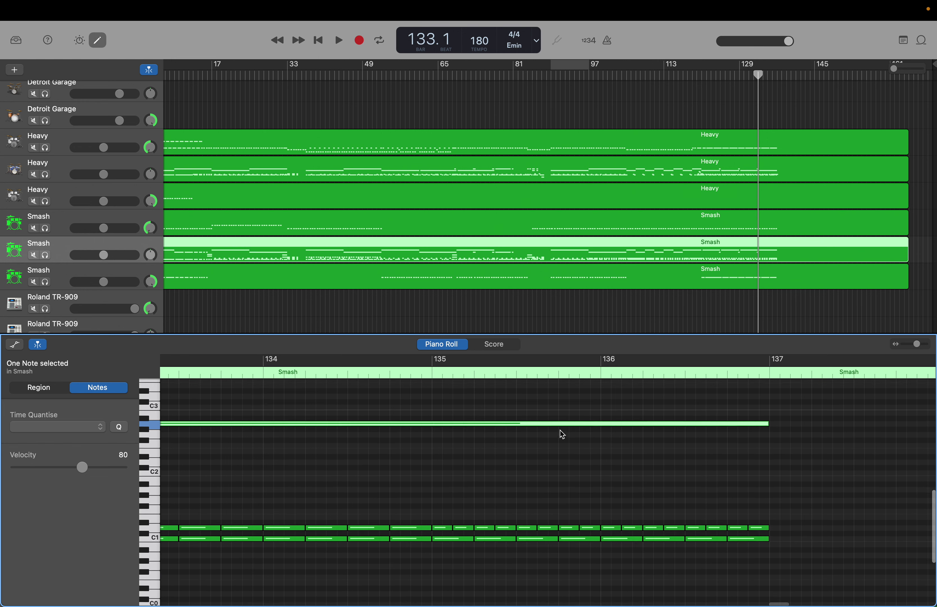
Play the arrangement back from bar 105 and stop playback at bar 137.
{"action": "scroll", "coordinate": [560, 429], "scroll_direction": "left", "scroll_amount": 3}
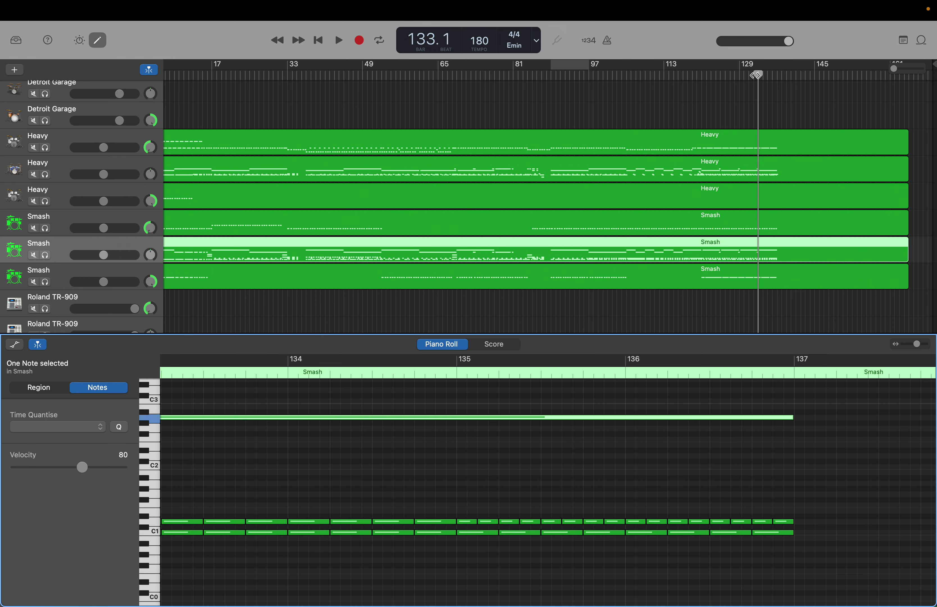
{"action": "left_click_drag", "start_coordinate": [757, 75], "coordinate": [629, 84]}
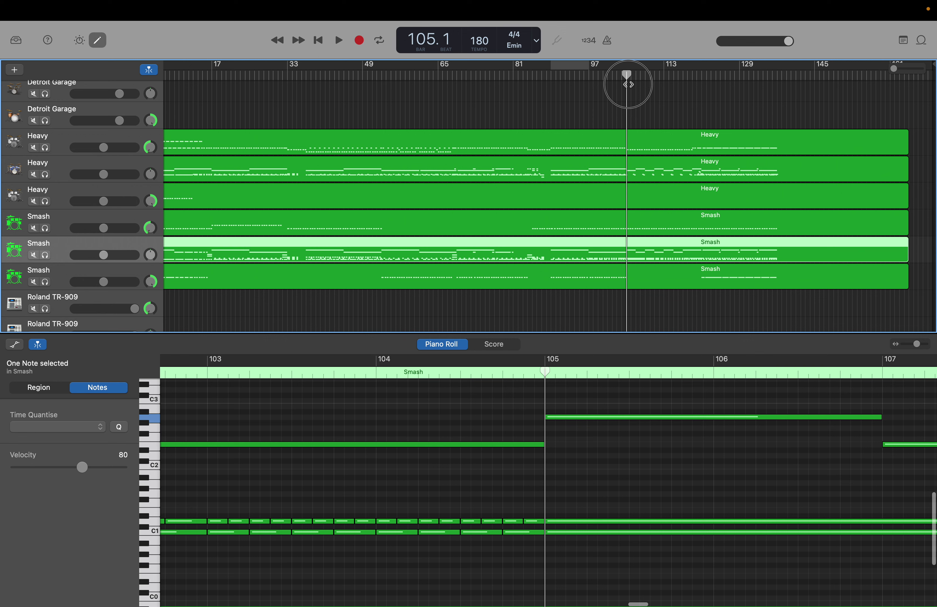
{"action": "key", "text": "space"}
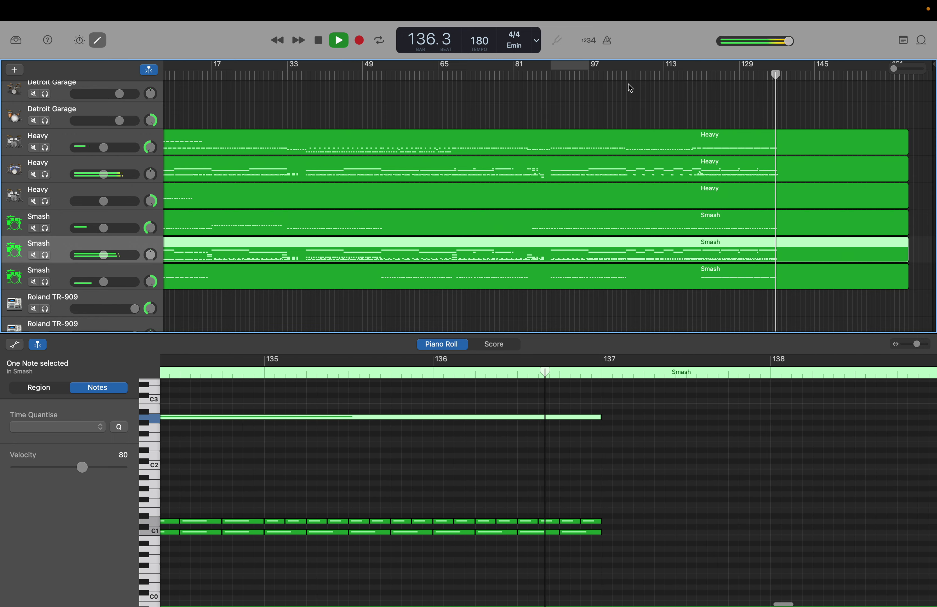
{"action": "key", "text": "space"}
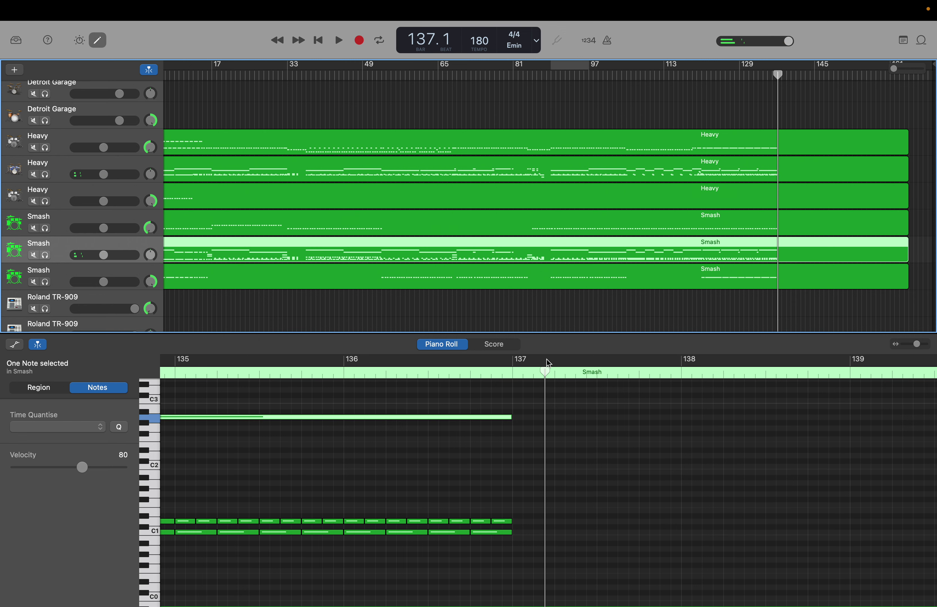
Move the playhead to the start of bar 137 and save the project.
{"action": "left_click_drag", "start_coordinate": [544, 374], "coordinate": [515, 381]}
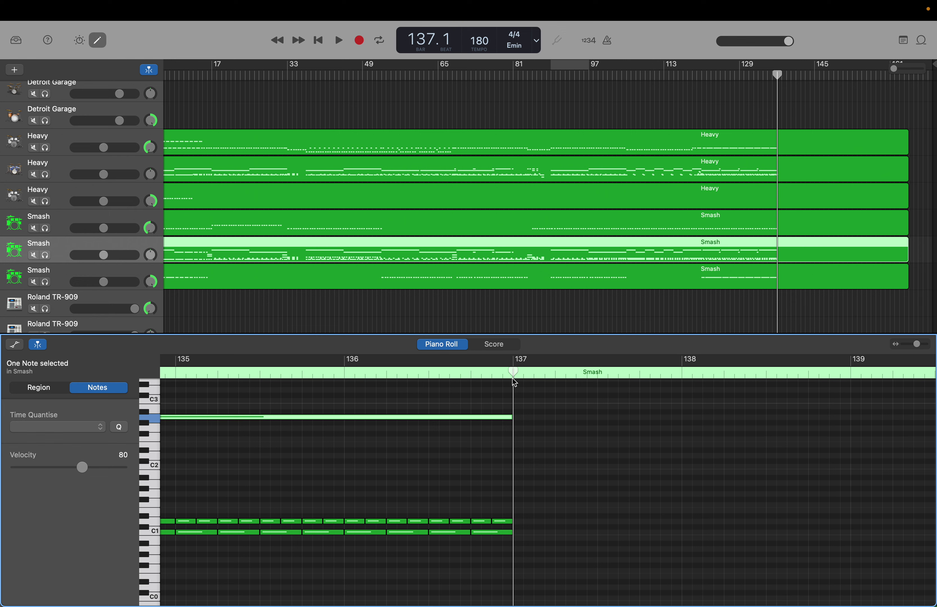
{"action": "key", "text": "super+s"}
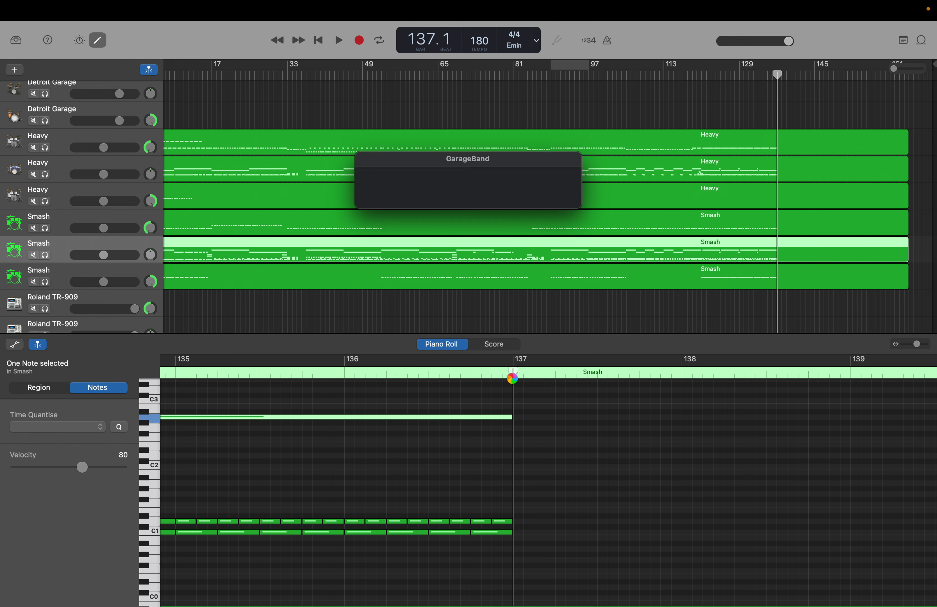